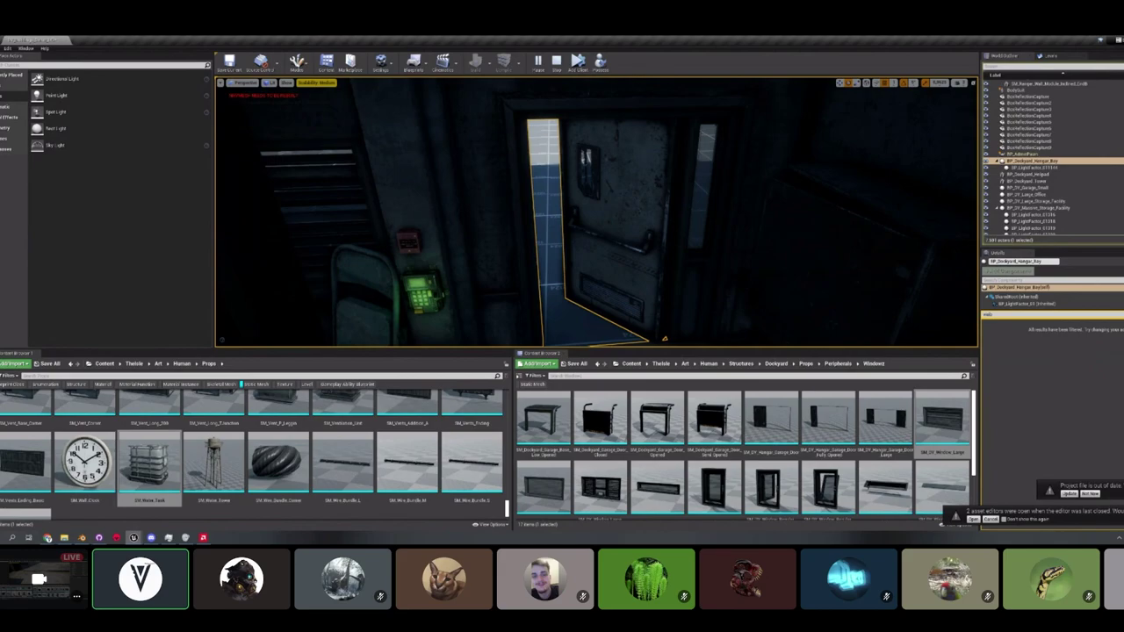
Look around the hangar interior, then switch to Blender and look over the modular stair and walkway platform models.
right_click_drag(597, 212, 860, 223)
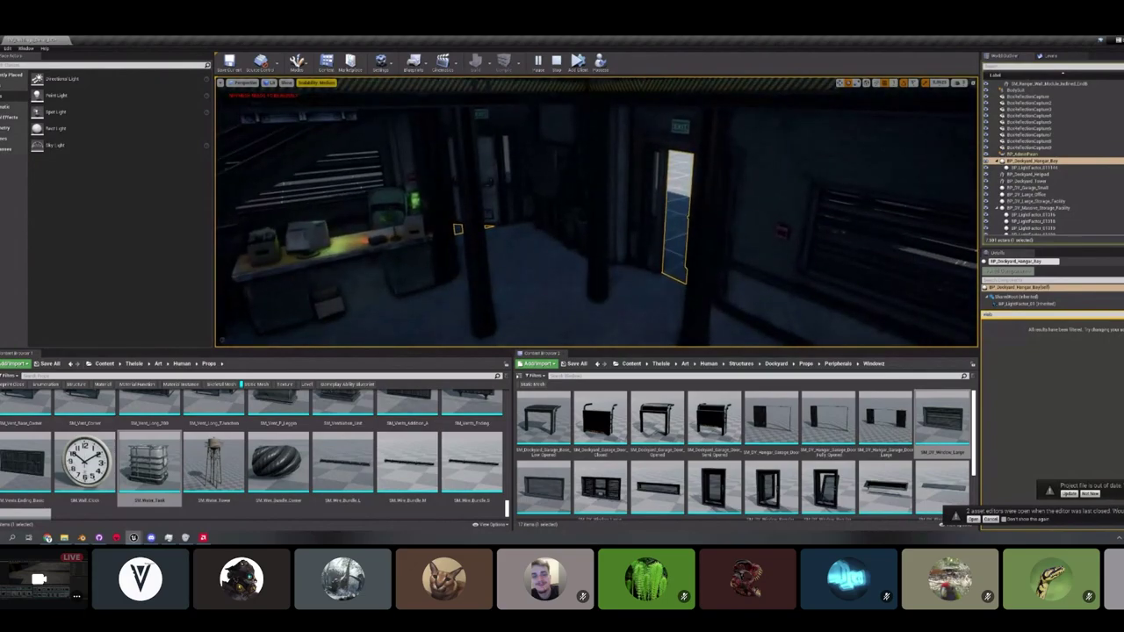
right_click_drag(597, 210, 791, 241)
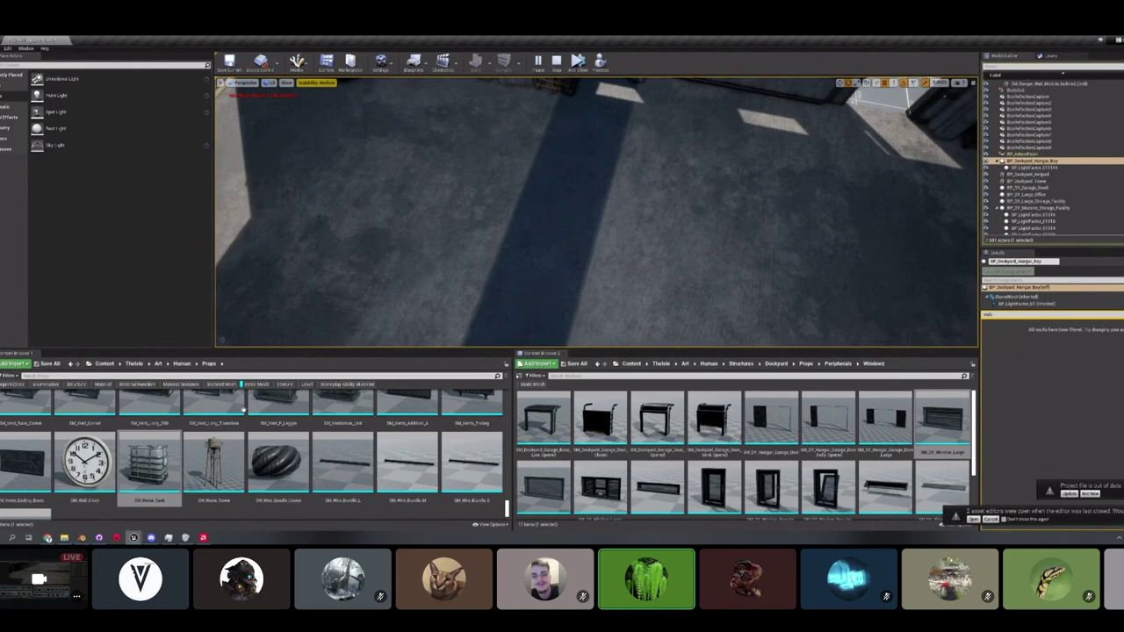
left_click(82, 538)
middle_click_drag(504, 187, 650, 198)
scroll(490, 240, "down", 3)
key("shift+z")
mouse_move(489, 240)
middle_mouse_down("shift")
mouse_move(559, 226)
mouse_move(556, 192)
mouse_move(546, 220)
mouse_move(557, 237)
mouse_move(535, 229)
middle_mouse_up("shift")
key("shift+z")
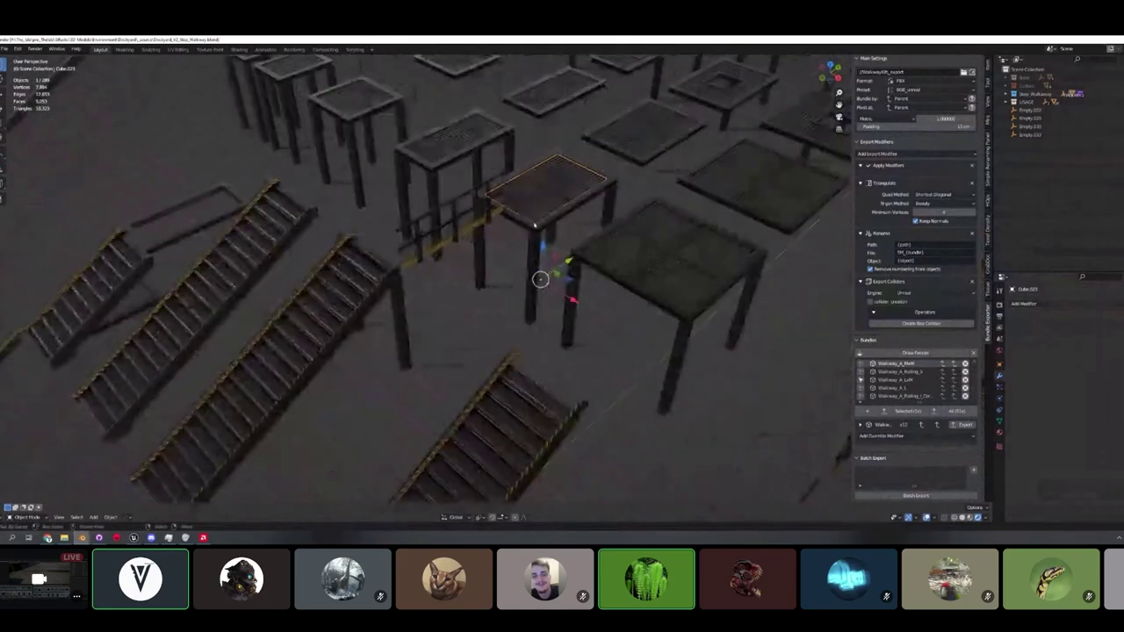
Inspect the rectangular platform's top frame and its four mirrored legs by selecting each part.
scroll(530, 233, "up", 1)
left_click(537, 270)
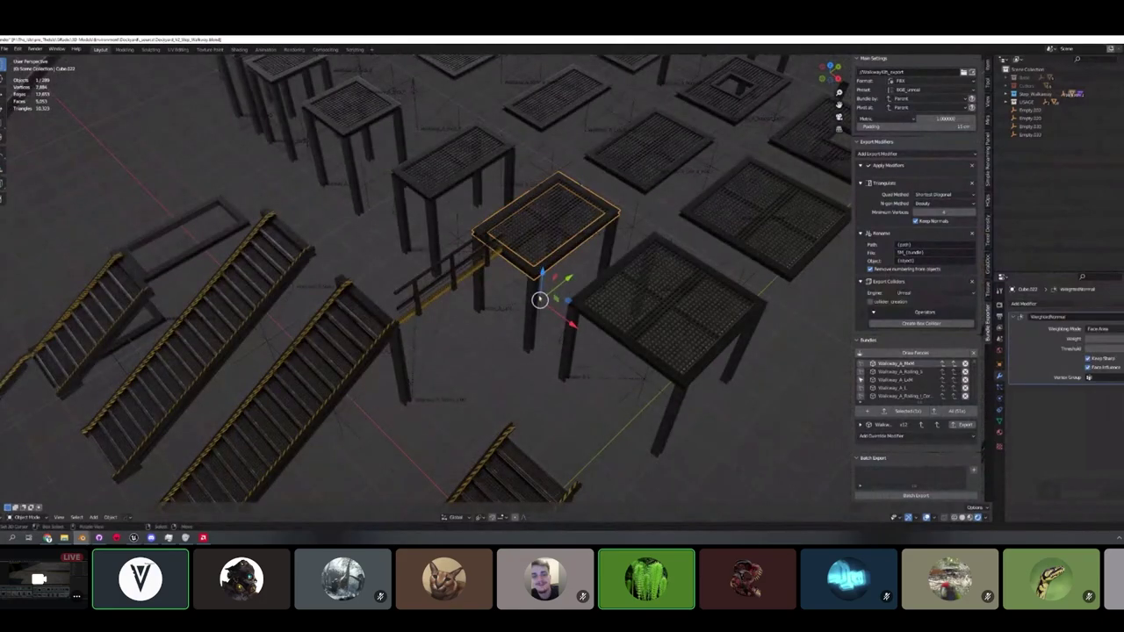
left_click(538, 299)
scroll(532, 306, "up", 3)
middle_click_drag(533, 307, 539, 318)
scroll(533, 314, "down", 1)
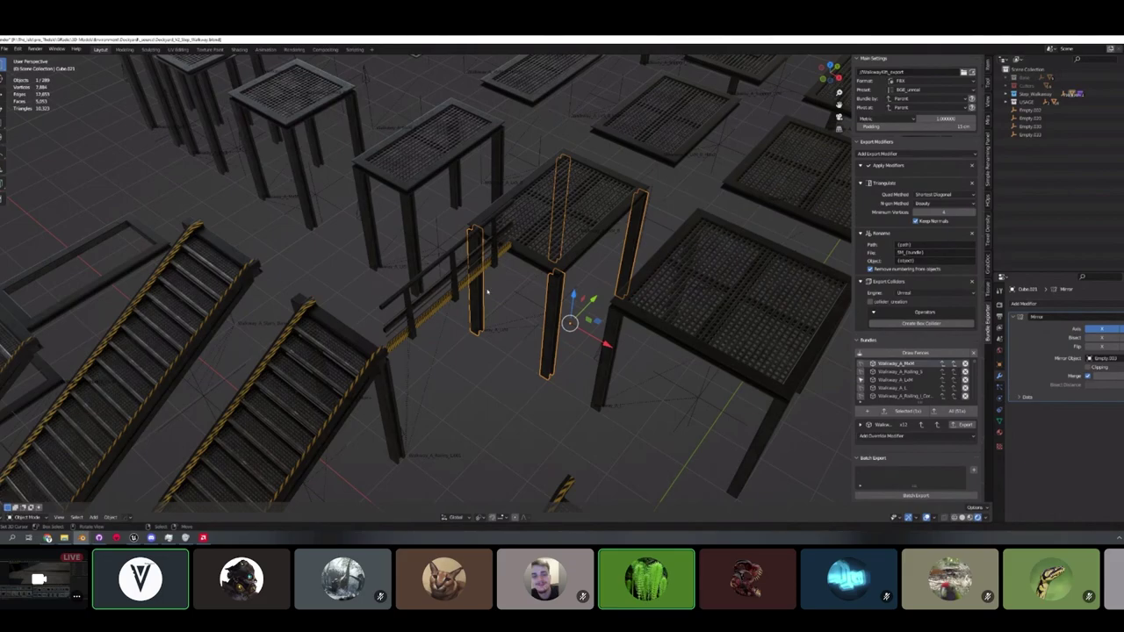
Examine the geometry of the same platform's top up close in Edit Mode and return to Object Mode.
mouse_move(487, 292)
middle_mouse_down()
mouse_move(552, 249)
mouse_move(519, 226)
mouse_move(611, 215)
mouse_move(585, 224)
mouse_move(580, 261)
mouse_move(439, 250)
mouse_move(383, 221)
mouse_move(385, 230)
mouse_move(465, 230)
mouse_move(518, 246)
mouse_move(497, 270)
mouse_move(500, 290)
mouse_move(479, 298)
middle_mouse_up()
left_click(521, 214)
scroll(519, 227, "up", 5)
scroll(580, 261, "down", 3)
key("Tab")
key("KP_Decimal")
key("Tab")
scroll(465, 230, "down", 6)
Open the top frame of a legged rectangular walkway platform in Edit Mode, viewed from above.
left_click_drag(150, 82, 673, 338)
middle_click_drag(531, 327, 597, 292)
scroll(527, 294, "up", 2)
left_click(481, 279)
middle_click_drag(469, 277, 474, 346)
key("Tab")
scroll(457, 303, "up", 2)
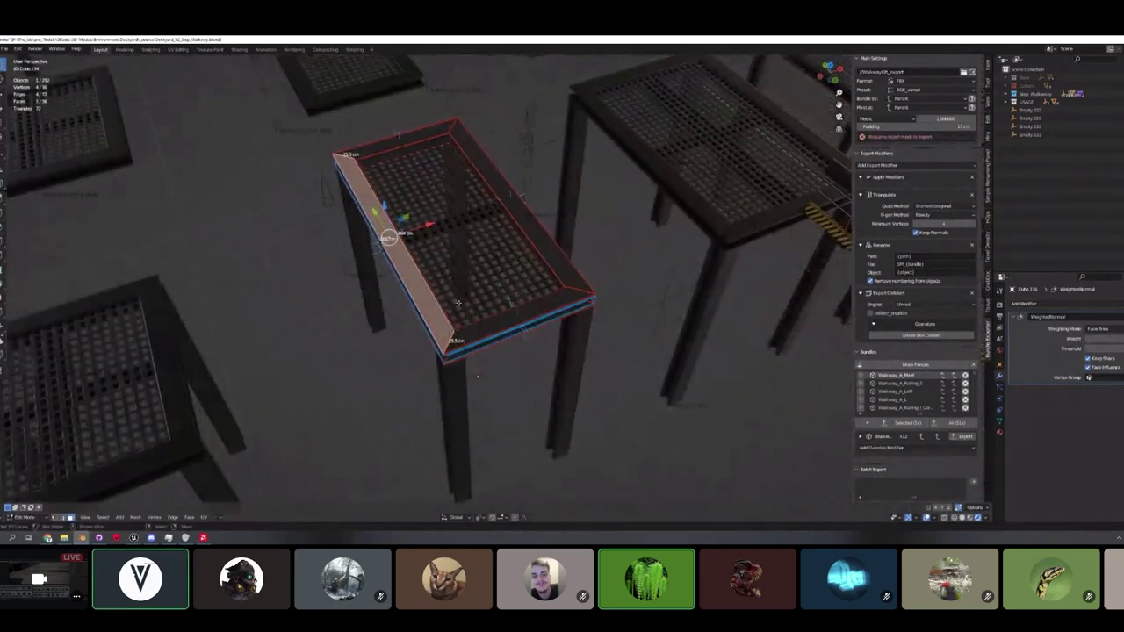
Split the 3D viewport vertically and turn the new area into a UV Editor.
left_click_drag(994, 56, 695, 95)
left_click_drag(944, 56, 667, 78)
left_click(689, 507)
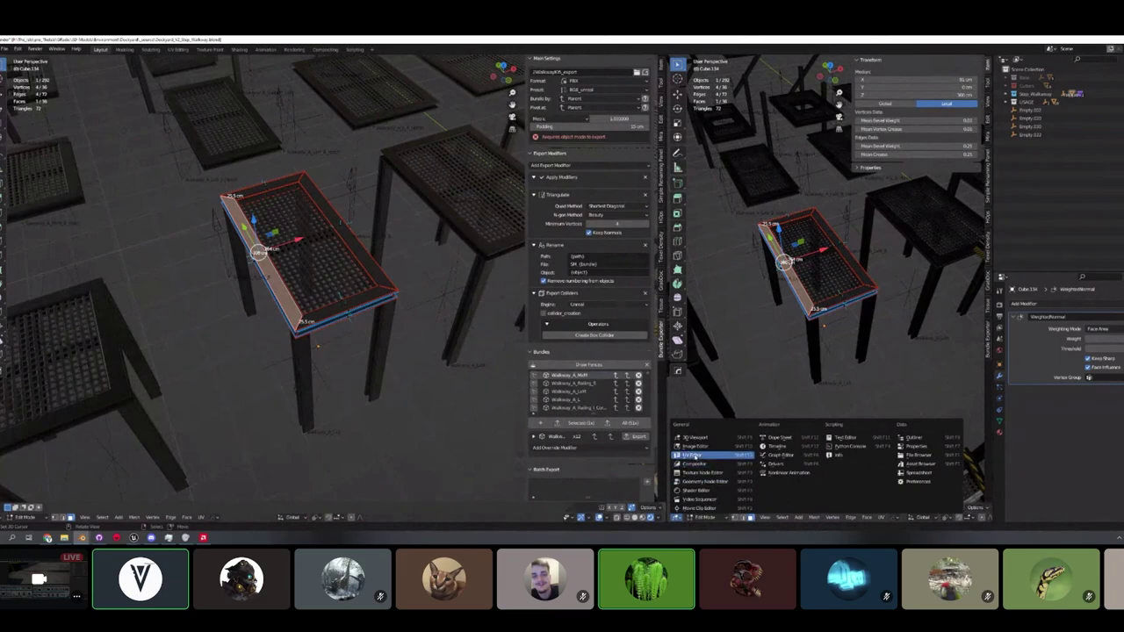
left_click(694, 455)
Examine where the selected frame face's UV island sits on the metal trim sheet texture.
scroll(848, 299, "down", 3)
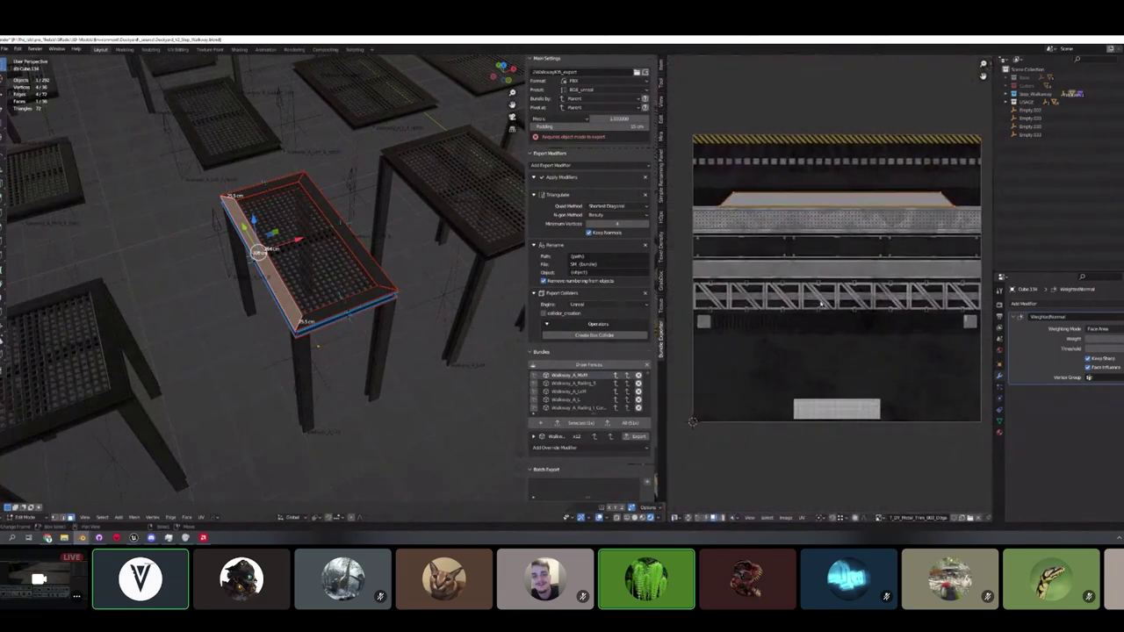
scroll(733, 251, "up", 2)
scroll(790, 278, "down", 2)
middle_click_drag(783, 279, 756, 271)
left_click_drag(692, 141, 991, 358)
middle_click_drag(966, 359, 949, 353)
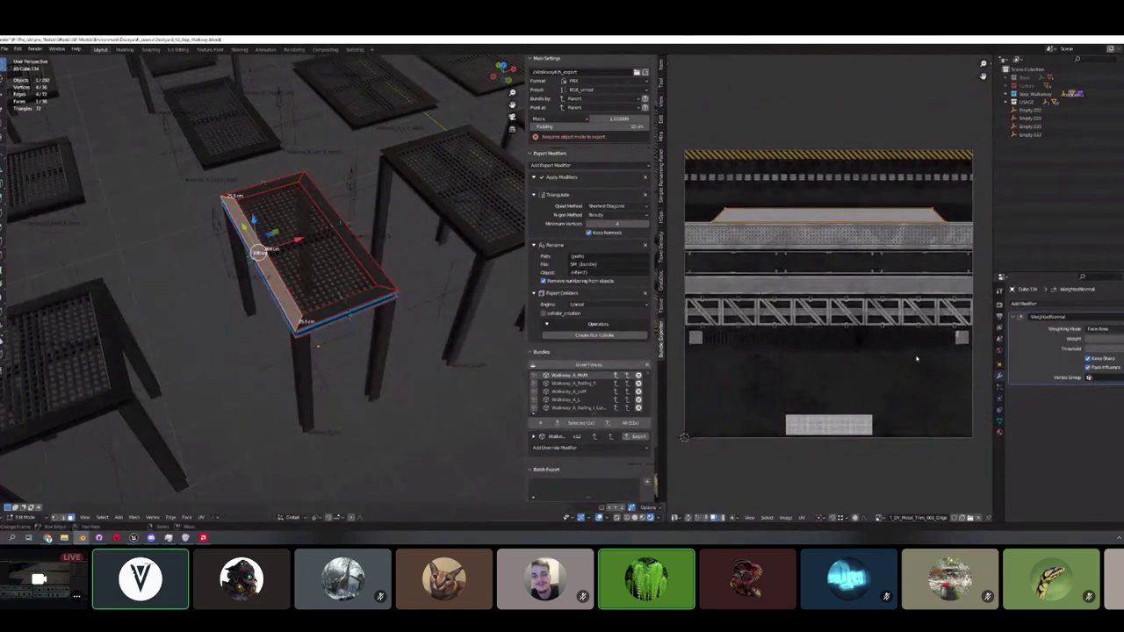
middle_click_drag(823, 261, 836, 281)
scroll(838, 272, "up", 2)
scroll(864, 289, "down", 2)
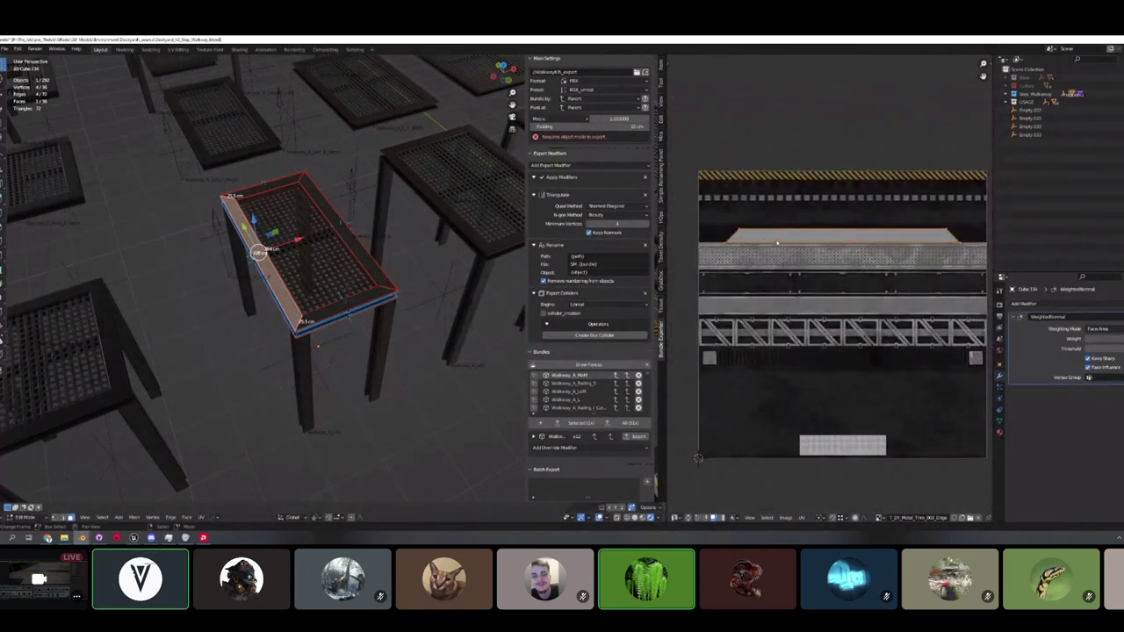
middle_click_drag(787, 222, 766, 218)
scroll(766, 218, "down", 1)
middle_click_drag(766, 218, 784, 230)
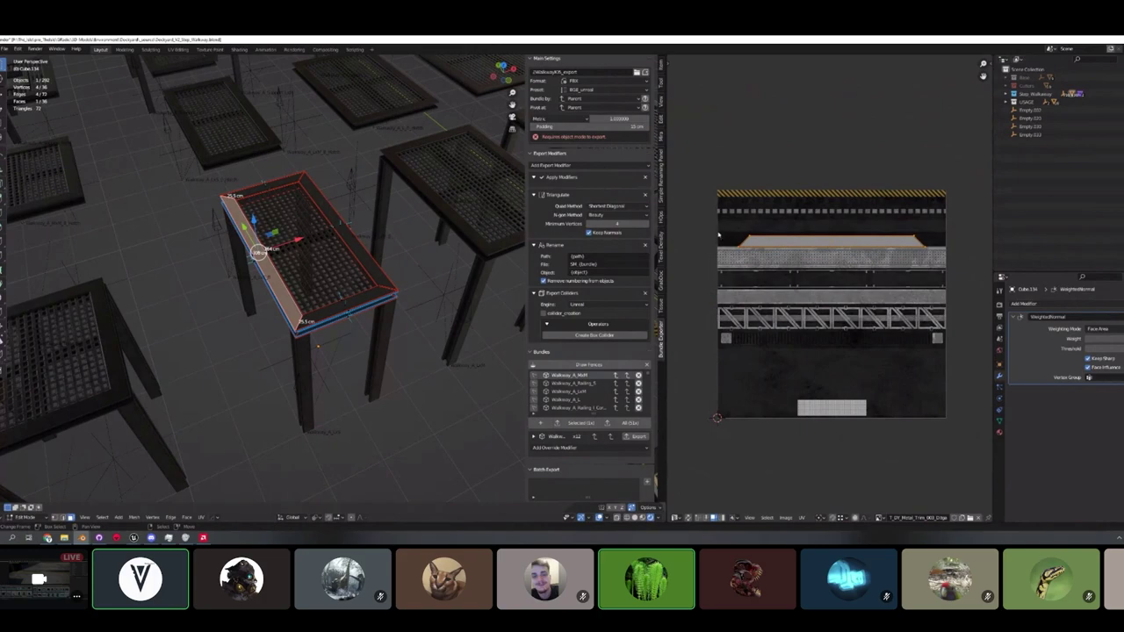
left_click_drag(723, 234, 1003, 239)
left_click_drag(836, 237, 978, 241)
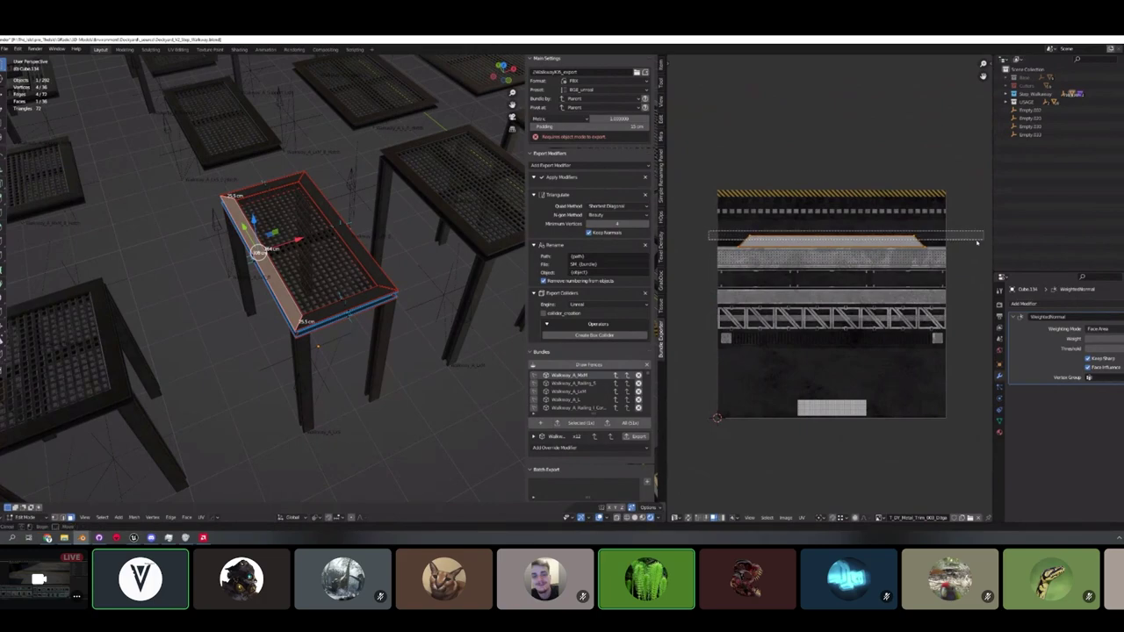
left_click_drag(906, 237, 905, 237)
middle_click_drag(905, 237, 927, 237)
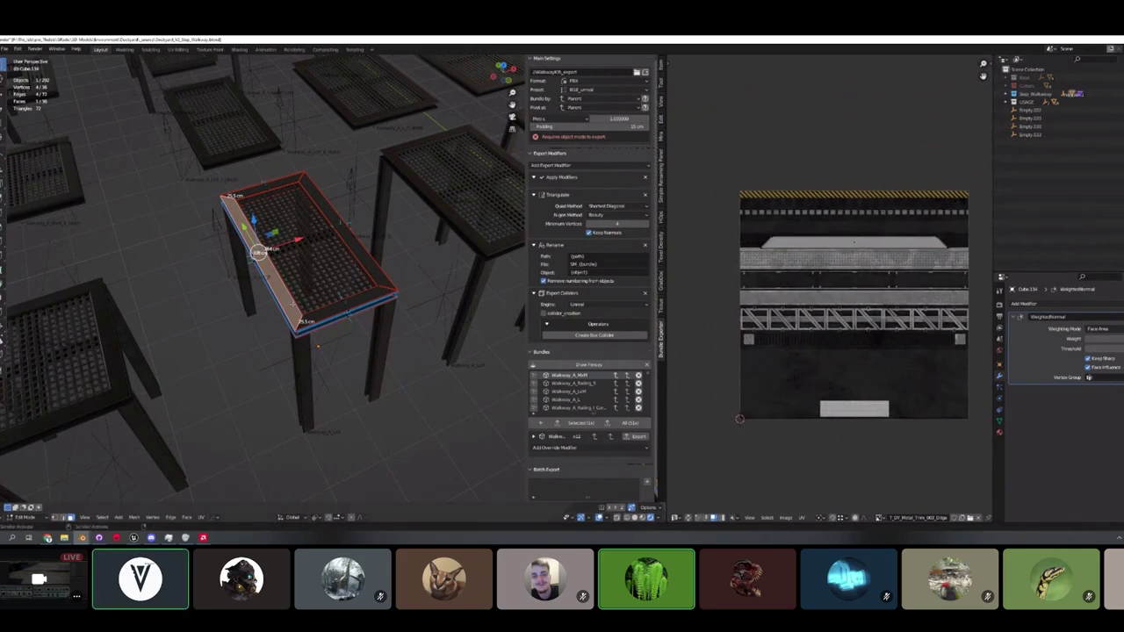
Inspect the mitred corner and top faces of the platform frame up close.
scroll(272, 264, "up", 4)
middle_click_drag(272, 263, 324, 260)
scroll(281, 264, "up", 3)
middle_click_drag(255, 303, 351, 307)
middle_click_drag(263, 324, 448, 290, "shift")
scroll(404, 283, "down", 4)
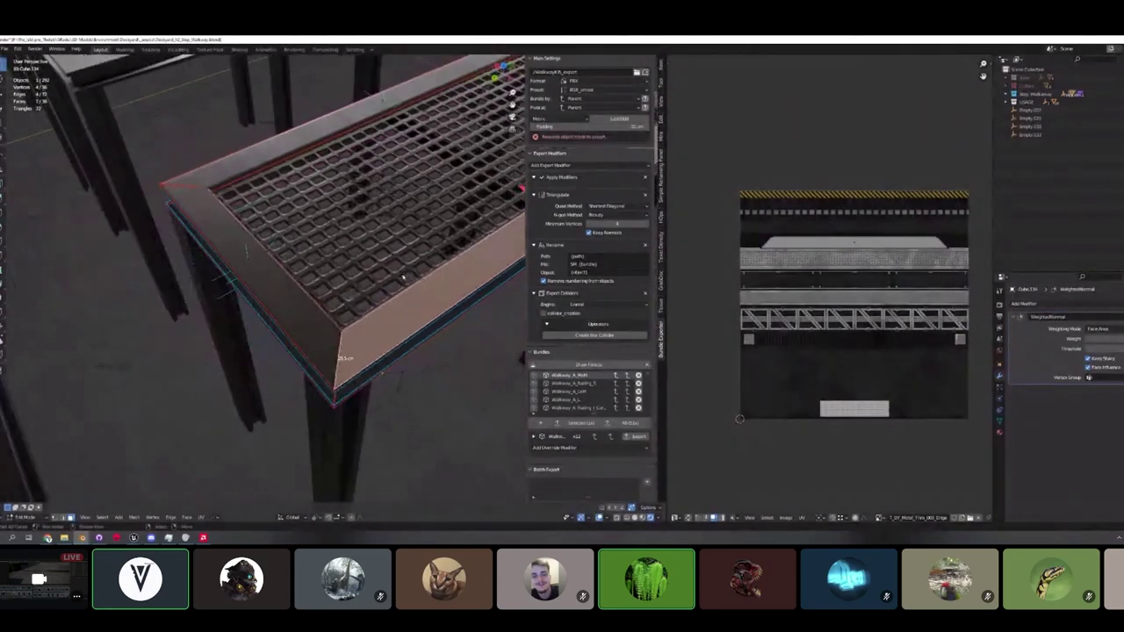
key("Tab")
key("Tab")
scroll(404, 282, "up", 3)
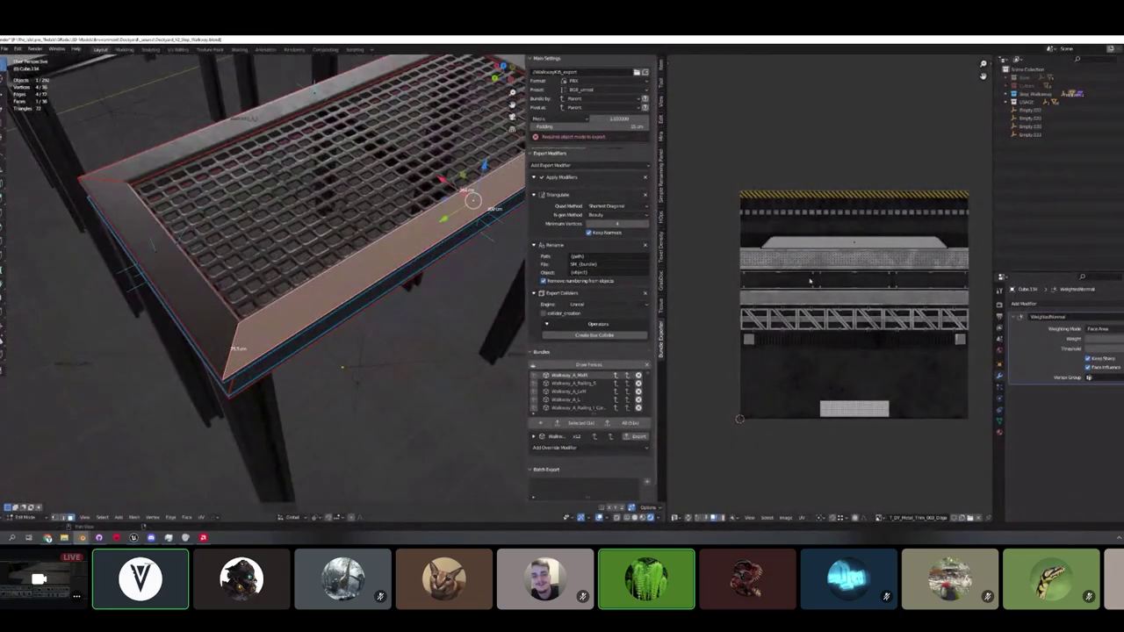
Compare the frame's top face with its trim sheet strip, checking the mesh in shaded and wireframe display.
scroll(809, 283, "up", 3)
middle_click_drag(809, 282, 615, 311)
key("Tab")
mouse_move(387, 230)
middle_mouse_down()
mouse_move(438, 262)
mouse_move(383, 236)
mouse_move(409, 254)
mouse_move(376, 261)
mouse_move(398, 263)
middle_mouse_up()
key("alt+a")
left_click(379, 253)
key("shift+z")
key("shift+z")
key("Tab")
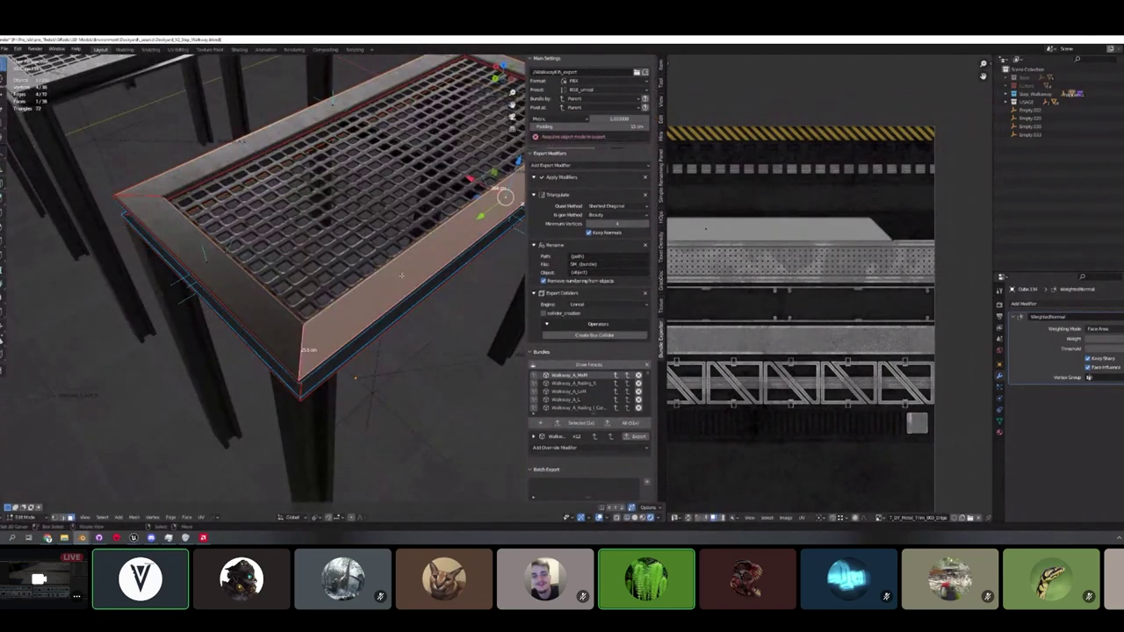
key("a")
middle_click_drag(729, 290, 755, 294)
middle_click_drag(424, 265, 403, 270)
left_click(403, 270)
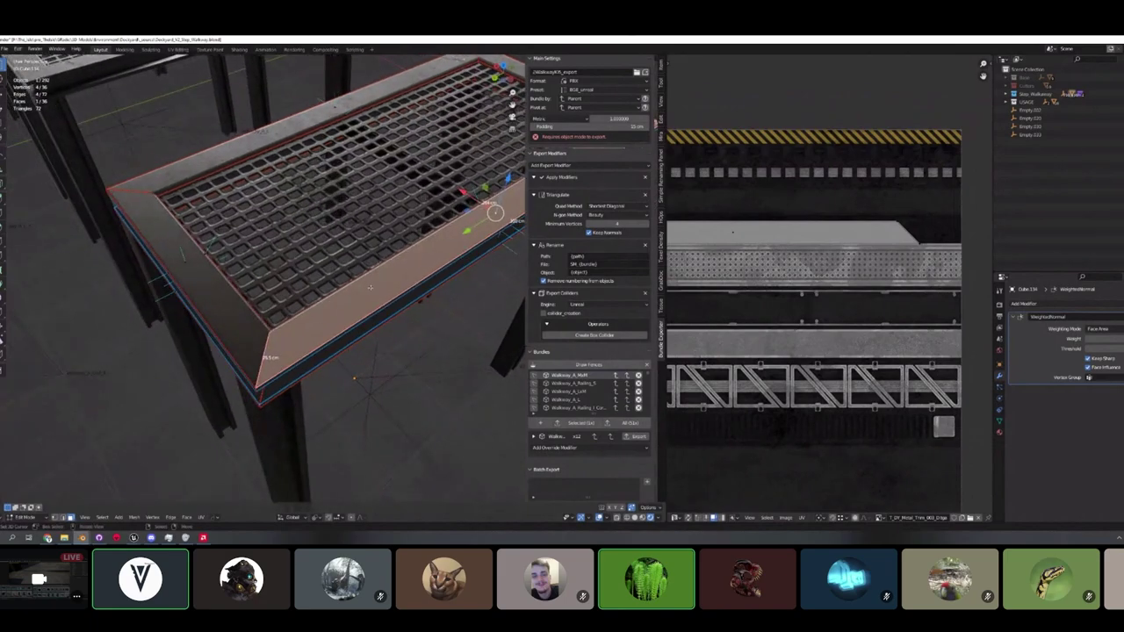
middle_click_drag(334, 107, 332, 114)
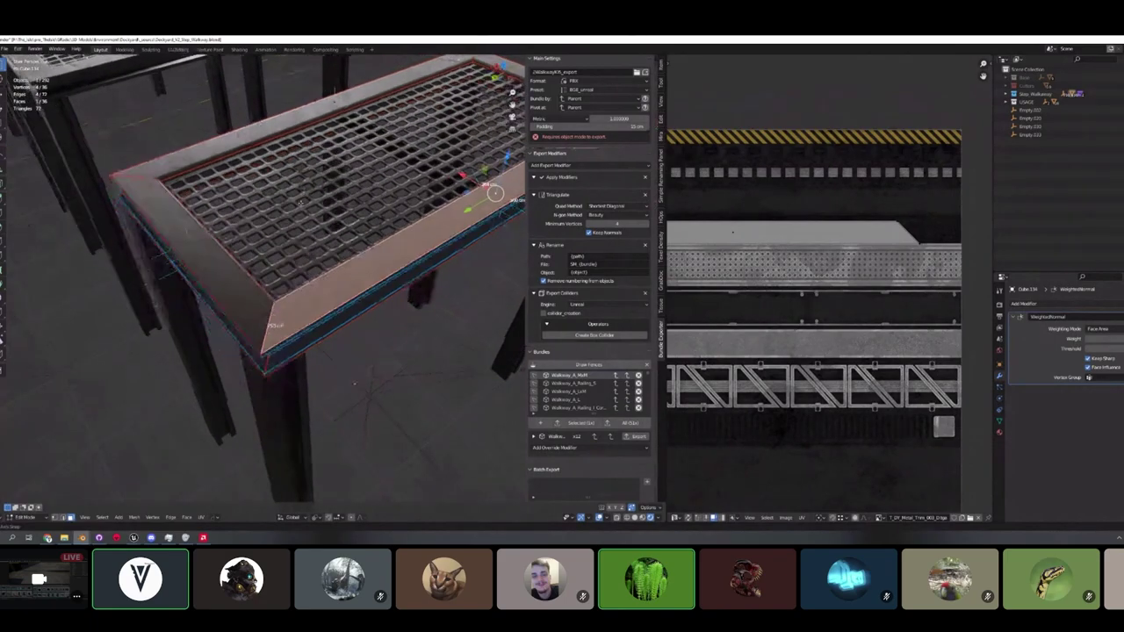
Return to Object Mode and save the walkway file.
key("Tab")
middle_click_drag(327, 205, 375, 201)
scroll(320, 197, "down", 2)
key("ctrl+s")
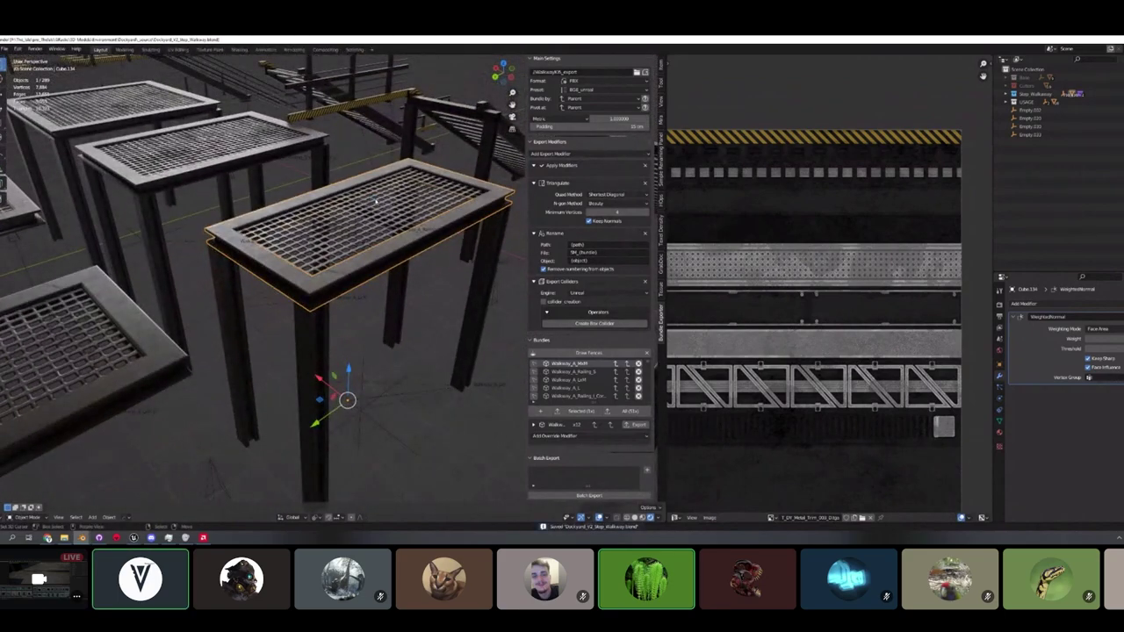
Select the platform's top frame and pick the face loop around its recessed side in Edit Mode.
left_click(422, 192)
middle_click_drag(422, 192, 410, 232)
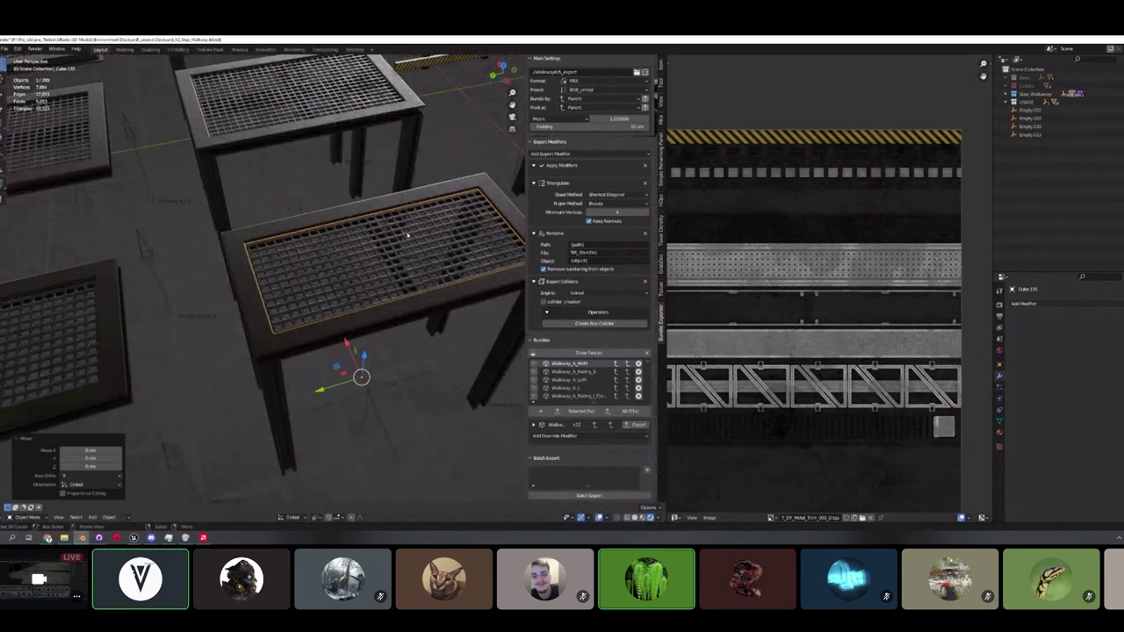
left_click(401, 305)
middle_click_drag(402, 305, 335, 263)
key("Tab")
scroll(316, 394, "up", 4)
left_click(336, 255, "alt")
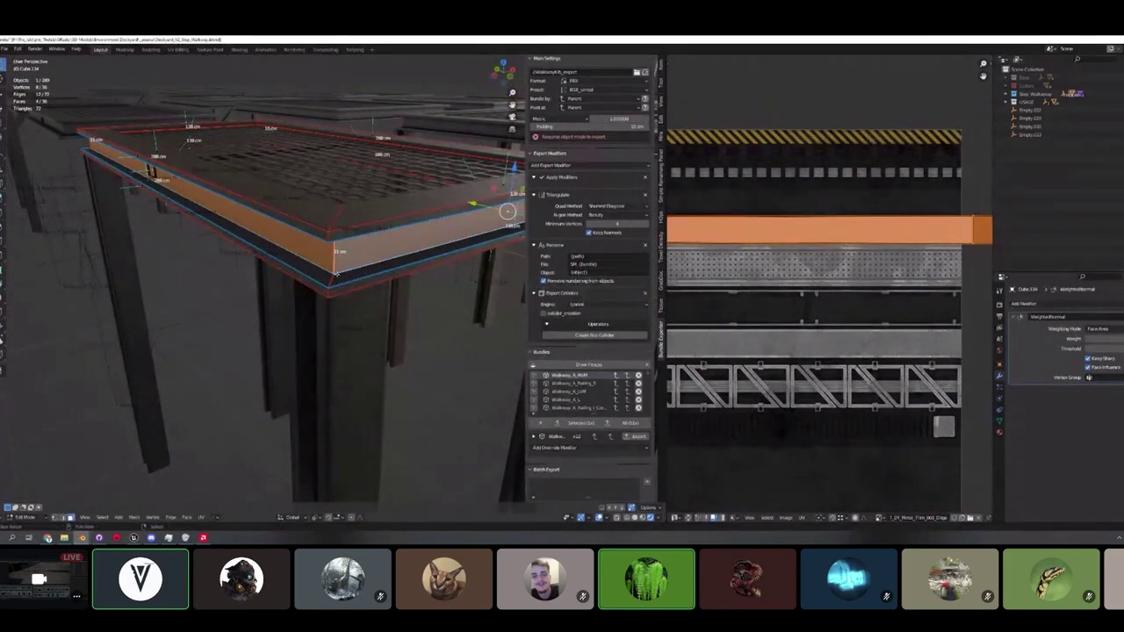
Try deleting the face loops of the frame's recessed side and moving an edge loop vertically, then undo the changes.
key("ctrl+KP_Add")
left_click(337, 261)
left_click(336, 261, "alt")
key("ctrl+KP_Add")
key("x")
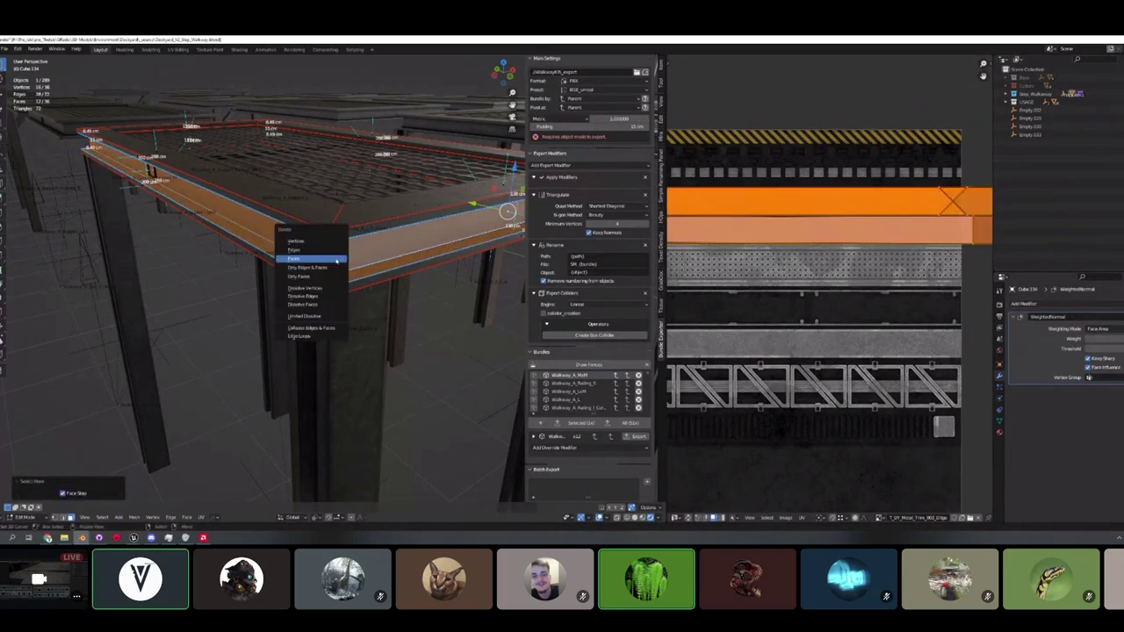
left_click(337, 260)
key("2")
left_click(334, 283, "alt")
key("g")
key("z")
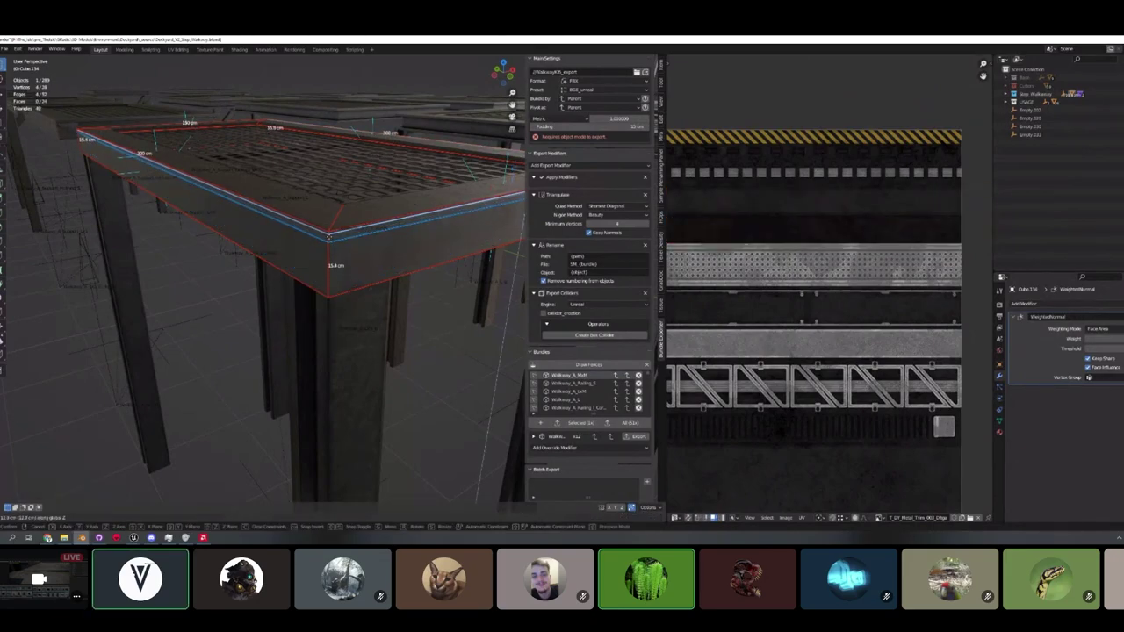
right_click(330, 237)
key("ctrl+z")
key("ctrl+z")
key("ctrl+z")
Examine the recessed side of the frame by selecting its individual face loops.
left_click(341, 255)
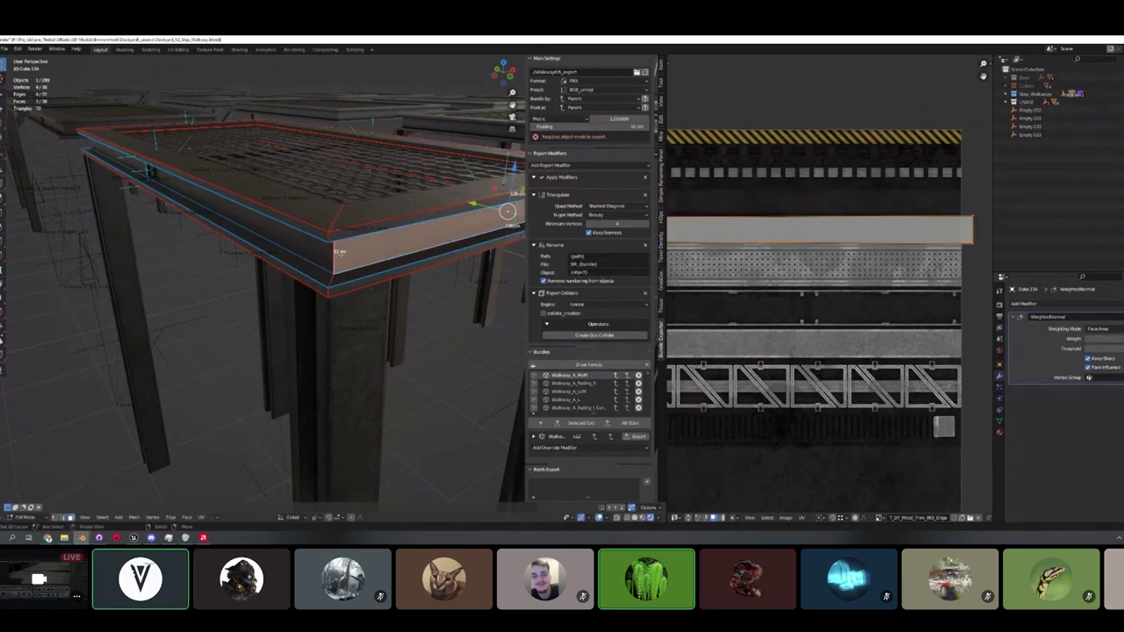
left_click(334, 253, "alt")
middle_click_drag(343, 252, 354, 262)
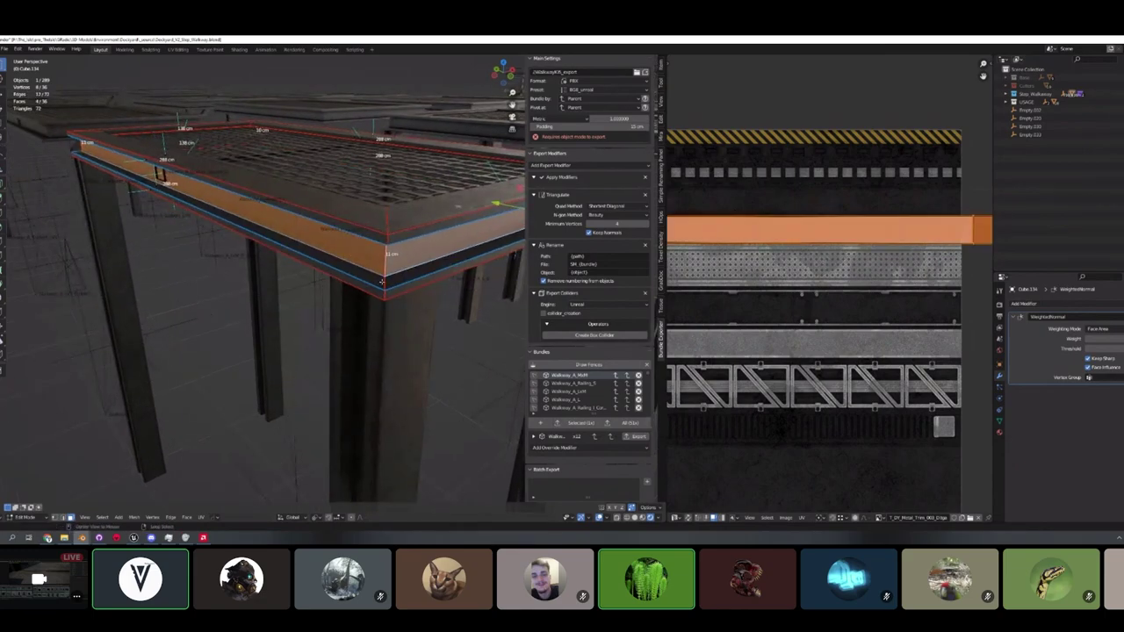
left_click(382, 282, "alt")
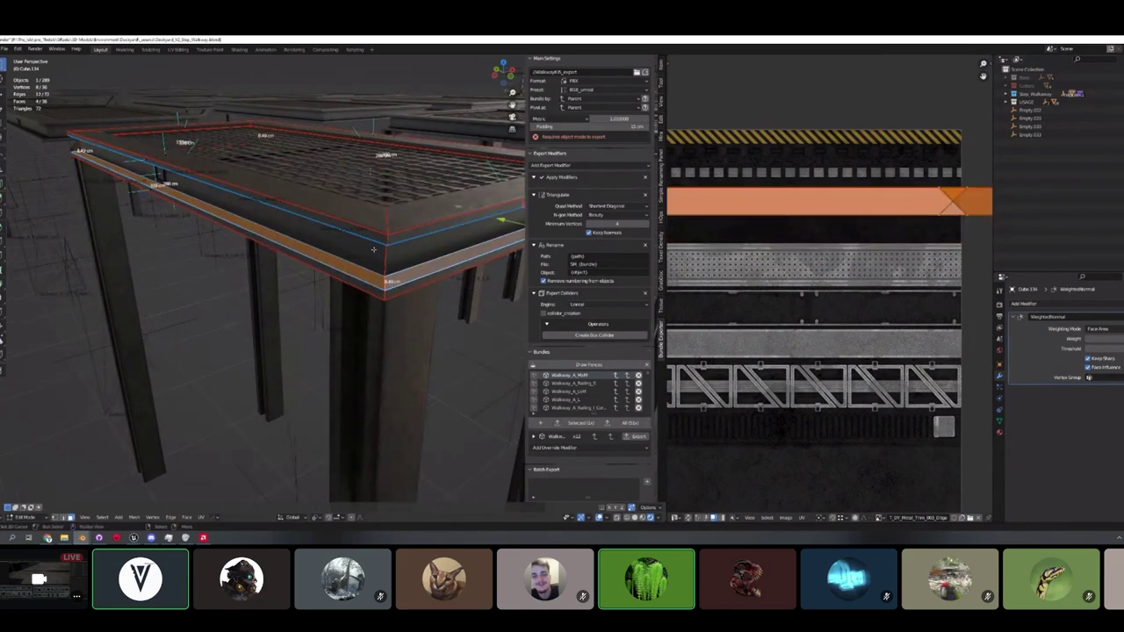
left_click(386, 258, "alt")
Try dissolving the edge loops that form the frame's side recess to flatten it, then undo the changes.
left_click(374, 273, "alt")
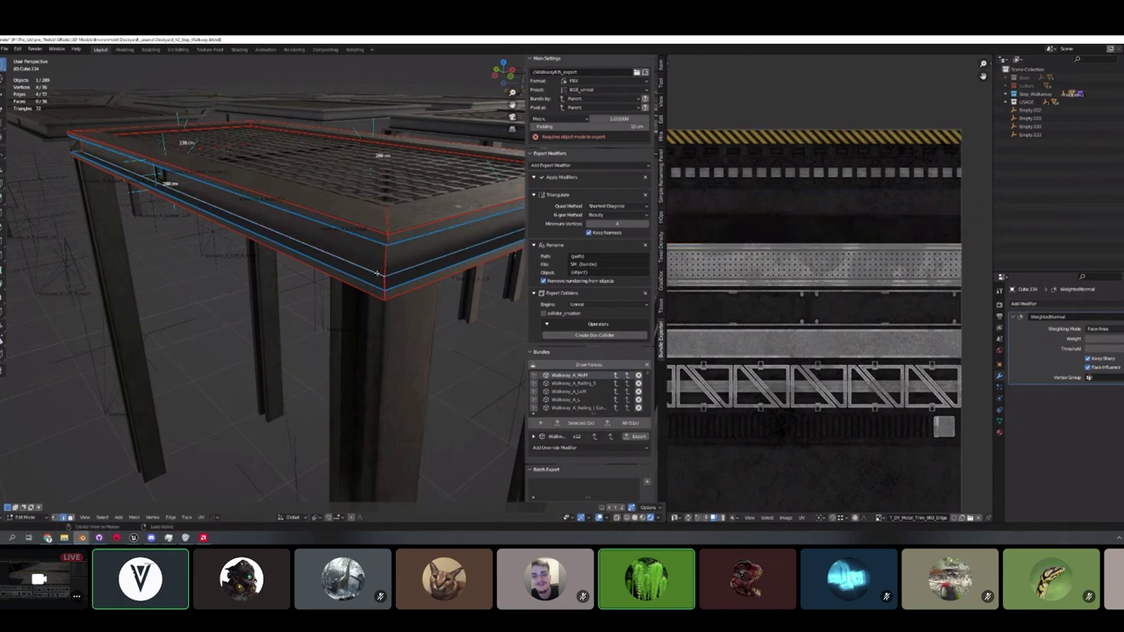
key("ctrl+x")
key("shift+z")
left_click(378, 233, "alt")
left_click(378, 229, "alt")
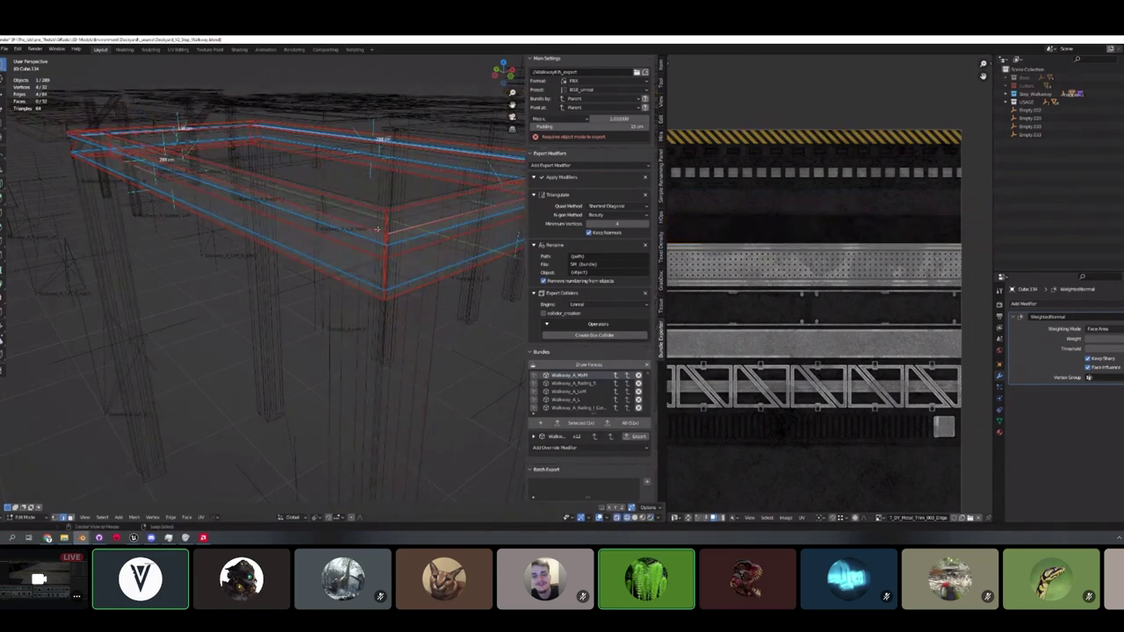
middle_click_drag(378, 229, 402, 233)
key("ctrl+x")
key("alt+z")
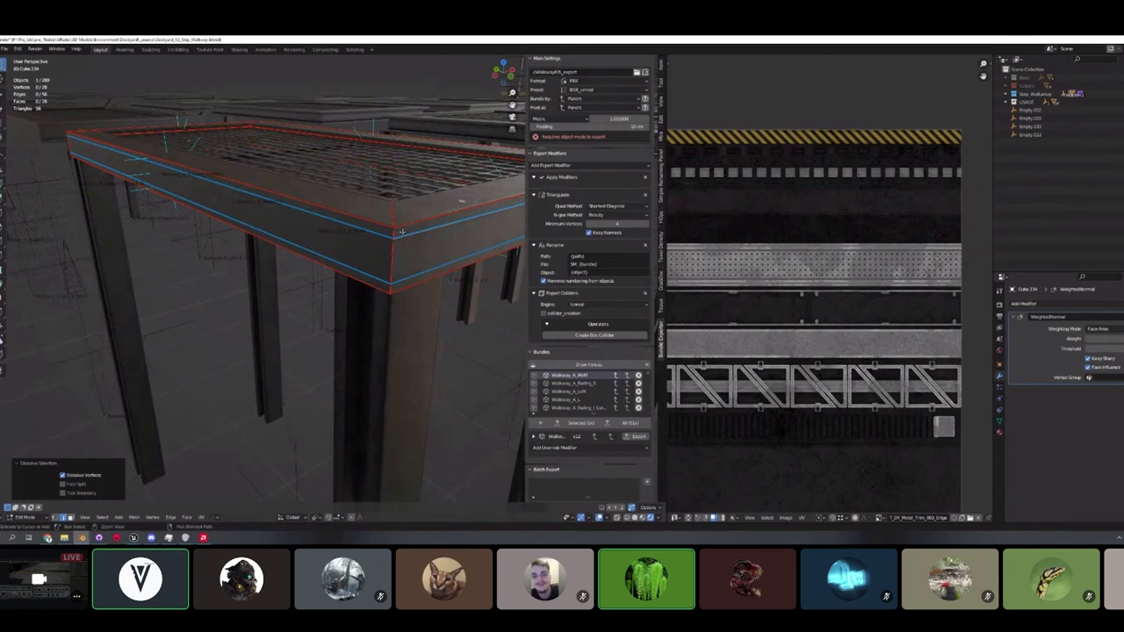
key("ctrl+z")
key("ctrl+z")
key("ctrl+z")
key("ctrl+z")
key("ctrl+z")
Check the faces along the frame's side, leave Edit Mode and save the walkway file.
middle_click_drag(402, 232, 393, 260)
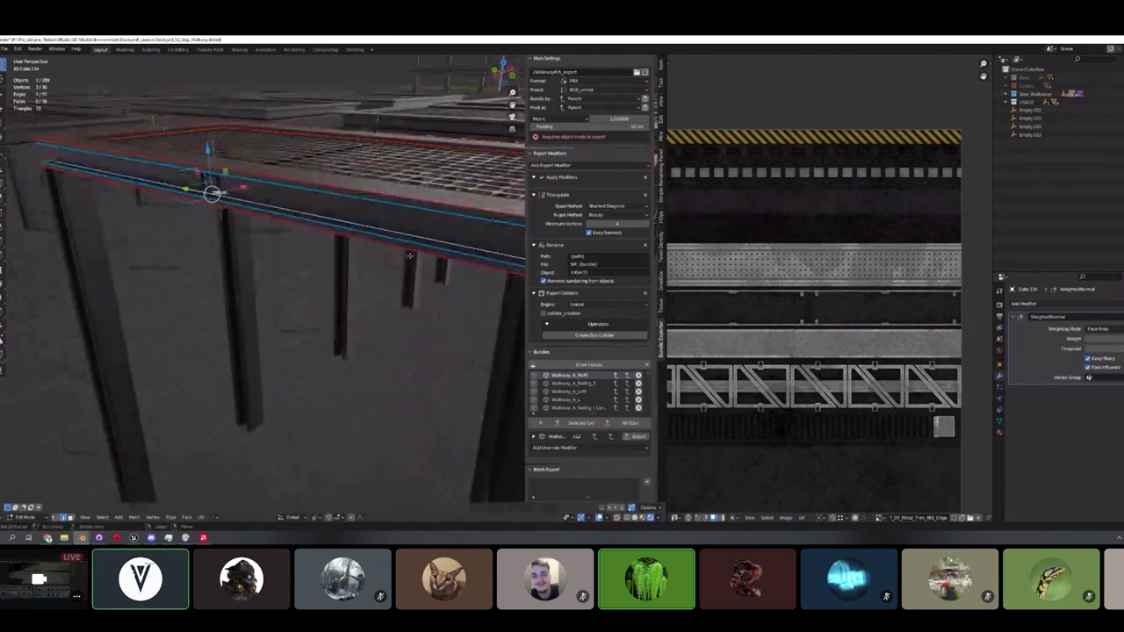
key("3")
left_click(416, 256)
left_click(409, 263, "alt+shift")
left_click(409, 263, "alt+shift")
key("Tab")
key("ctrl+s")
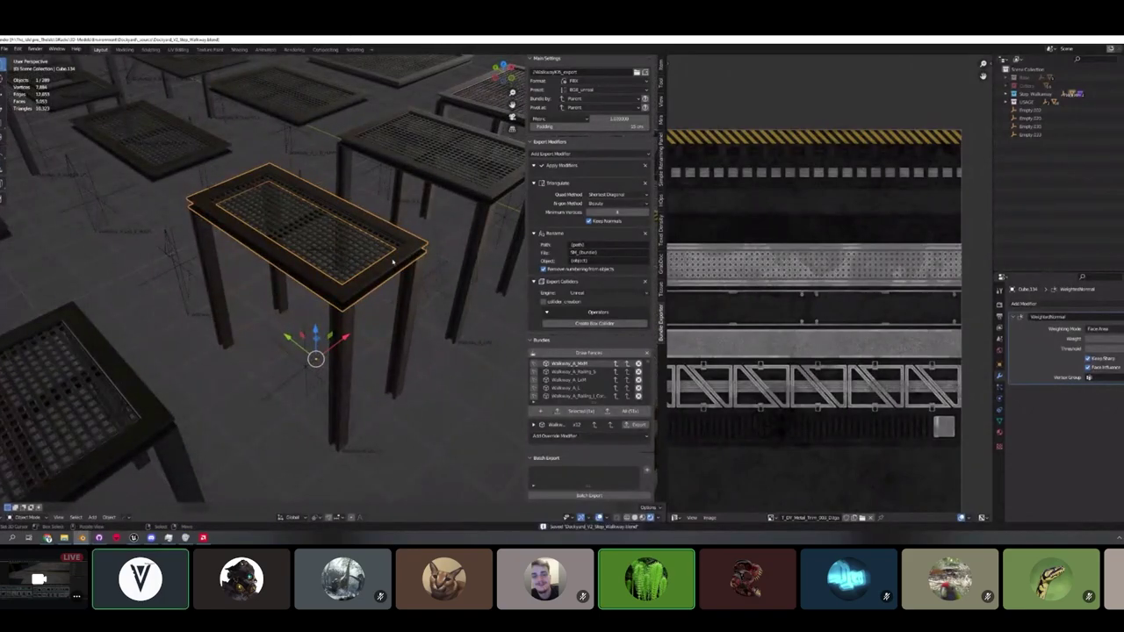
Switch to Unreal Engine and inspect the railing bars of the raised walkway above the exit door.
key("alt+Tab")
right_click_drag(395, 255, 669, 158)
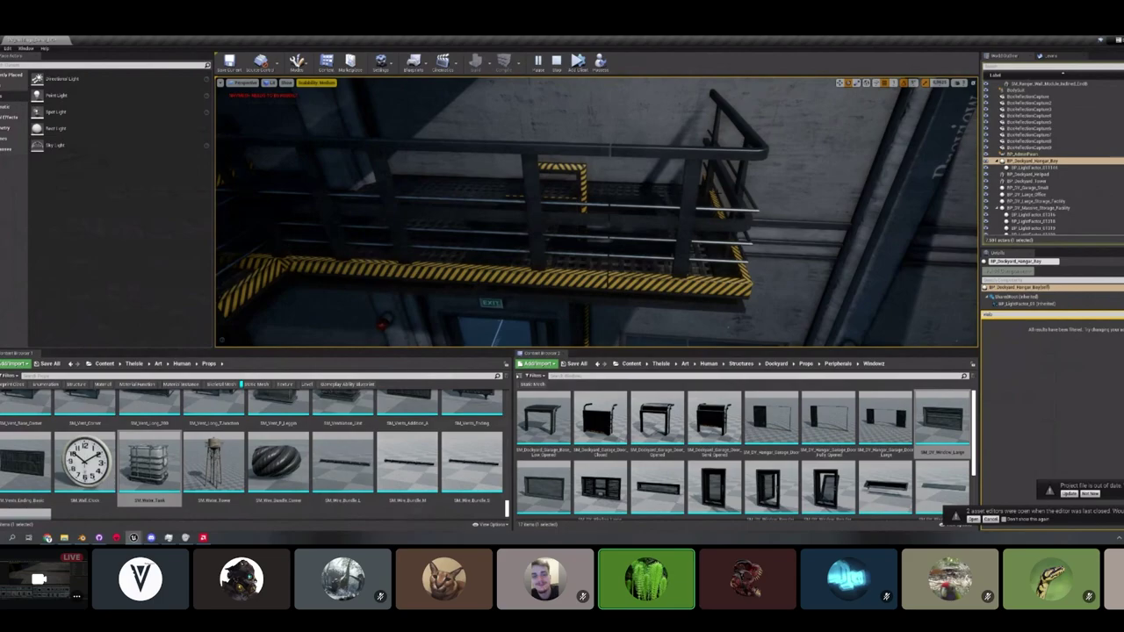
left_click(736, 146)
mouse_move(735, 146)
right_mouse_down()
mouse_move(713, 190)
mouse_move(747, 198)
mouse_move(730, 153)
right_mouse_up()
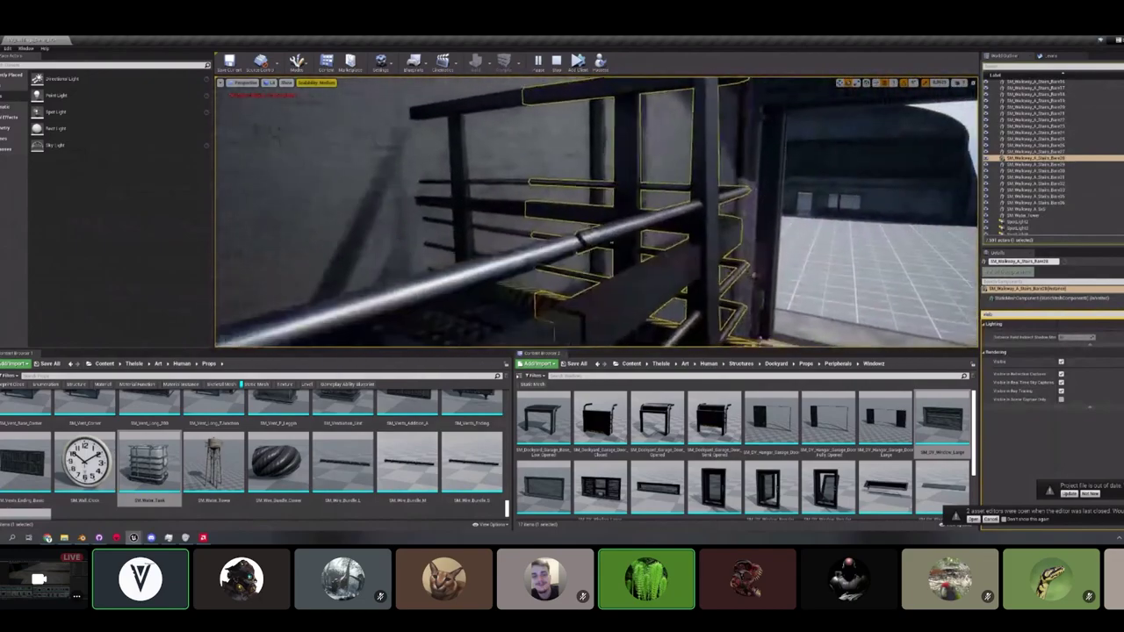
key("Escape")
right_click_drag(558, 212, 509, 219)
left_click(566, 209)
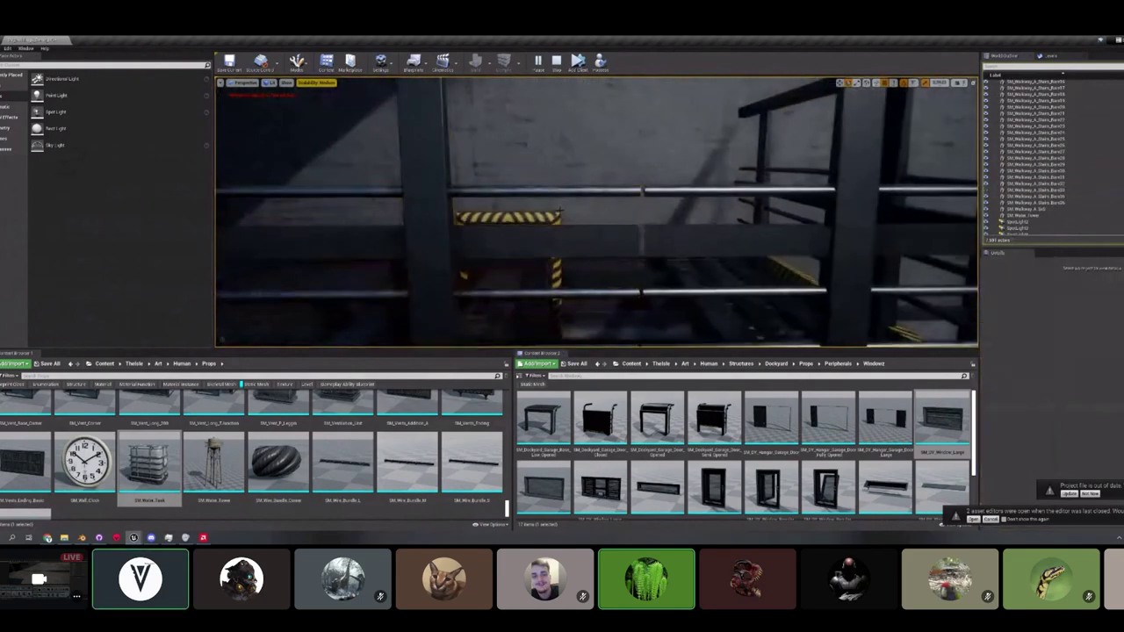
Select a piece at the raised walkway's railing and delete it from the level.
left_click(544, 240)
right_click_drag(545, 240, 475, 269)
key("Delete")
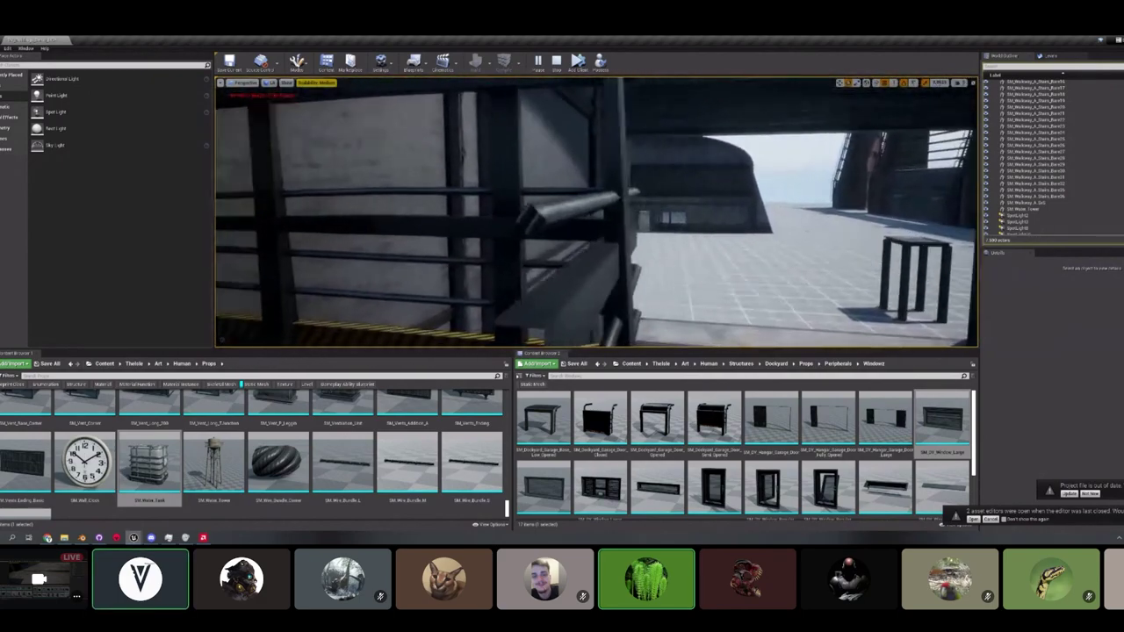
Inspect the bars and corner pieces of the raised walkway's railing up close and switch back to Blender.
key("w")
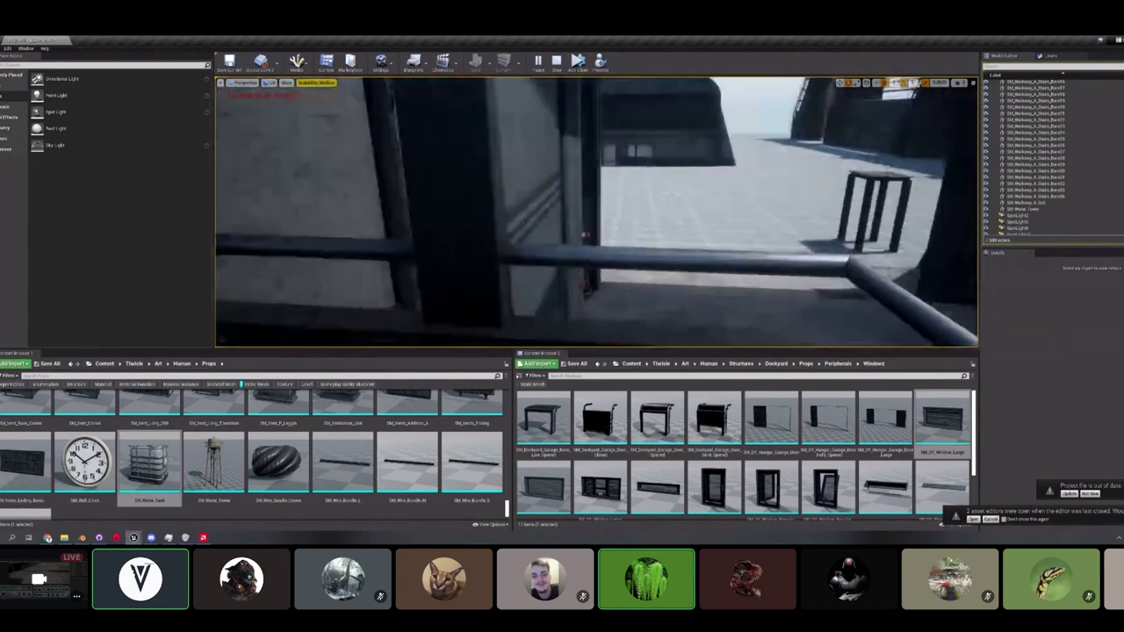
key("w")
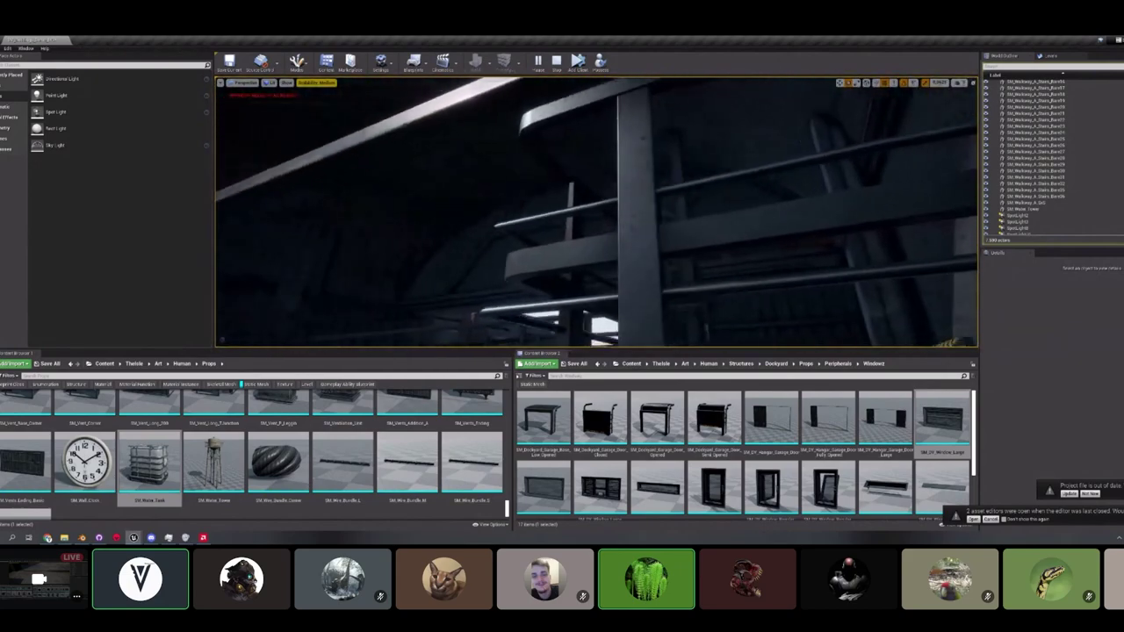
key("w")
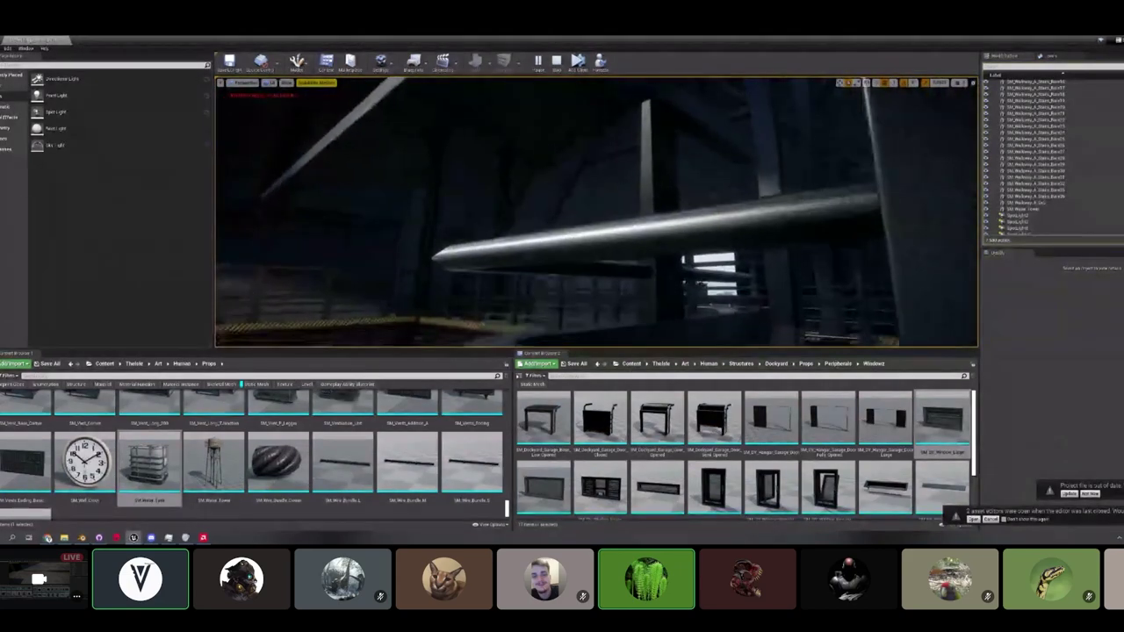
key("w")
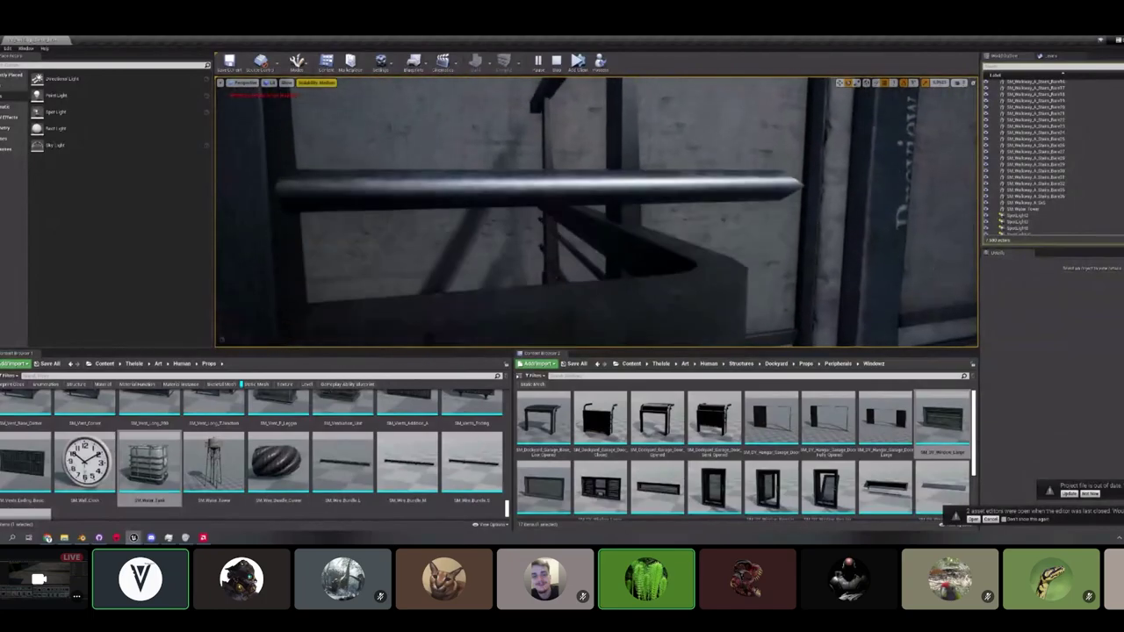
key("q")
left_click(80, 538)
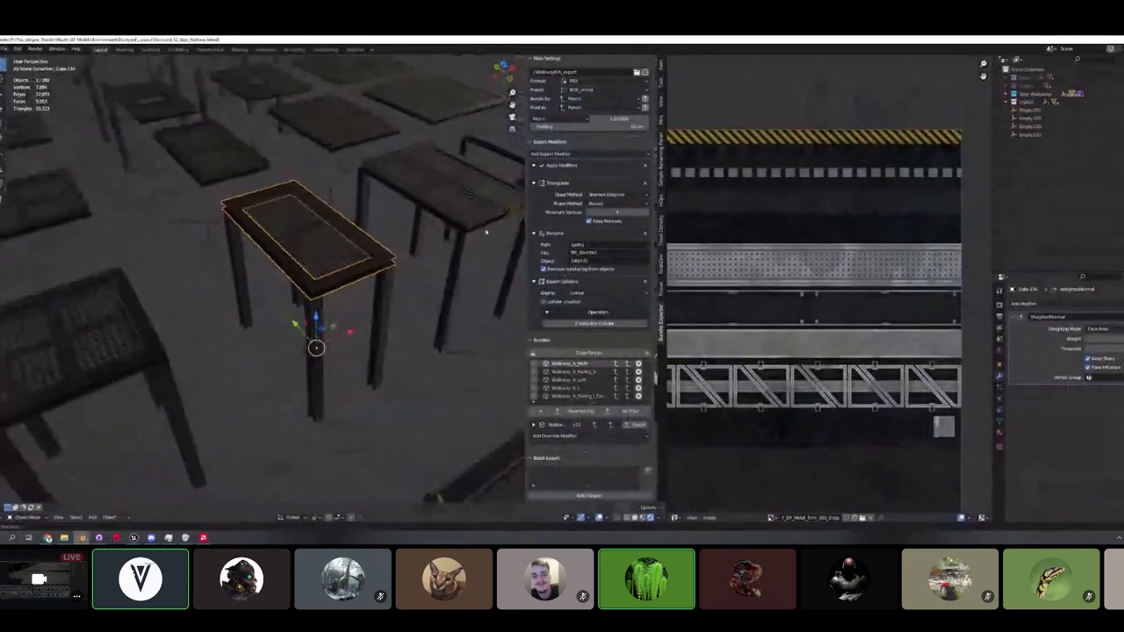
Add a cube on the open floor beside the walkway kit's corner railing pieces.
scroll(309, 290, "down", 6)
middle_click_drag(404, 290, 310, 222, "shift")
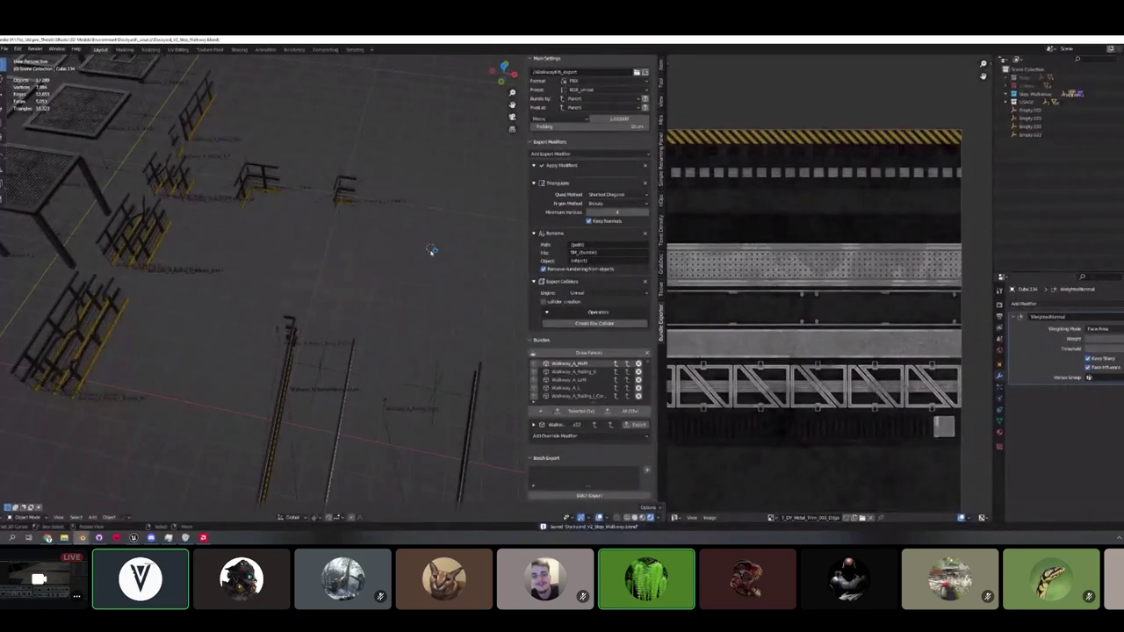
key("shift+a")
mouse_move(435, 251)
left_click(492, 269)
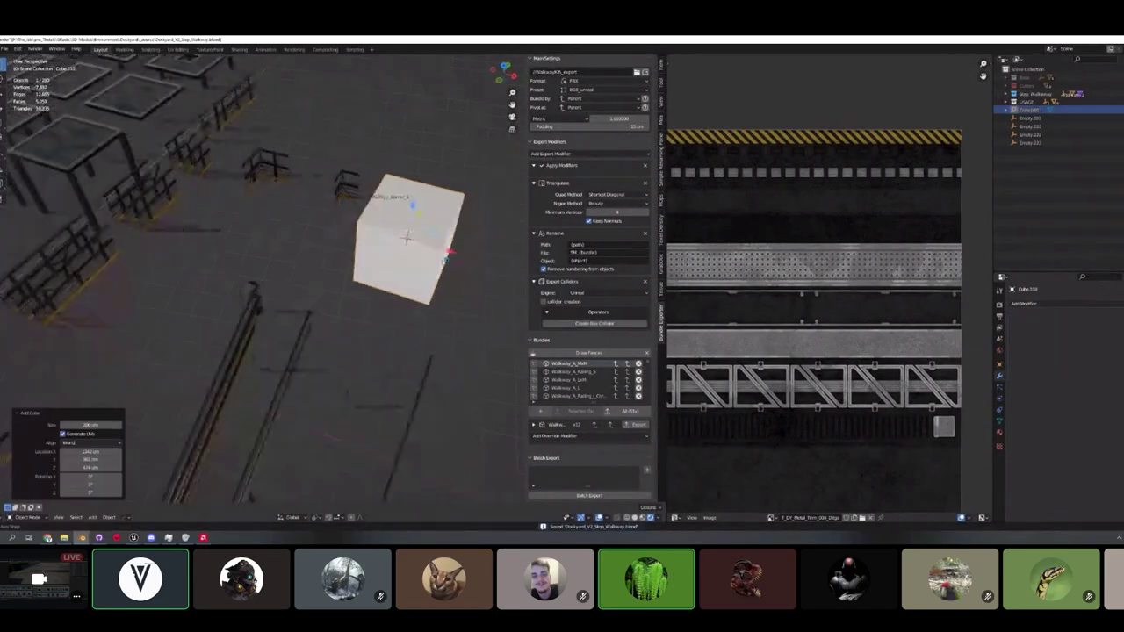
Enter Edit Mode on the cube and dissolve one of its edges to form a triangular prism.
key("Tab")
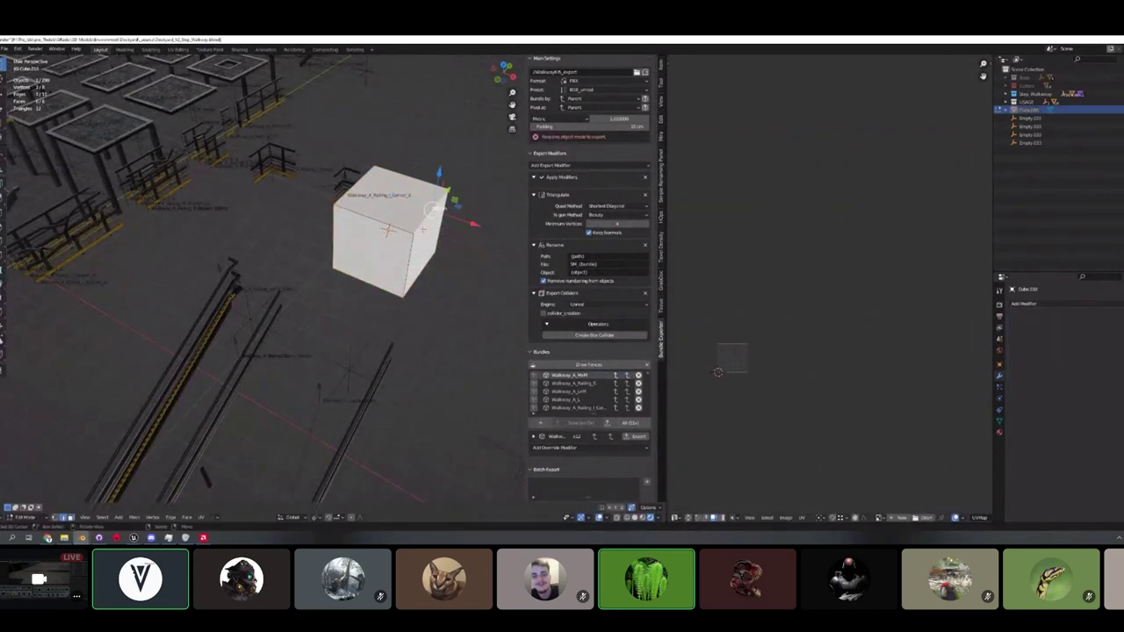
left_click(660, 308)
middle_click_drag(496, 267, 369, 256)
key("ctrl+x")
key("3")
left_click(347, 253)
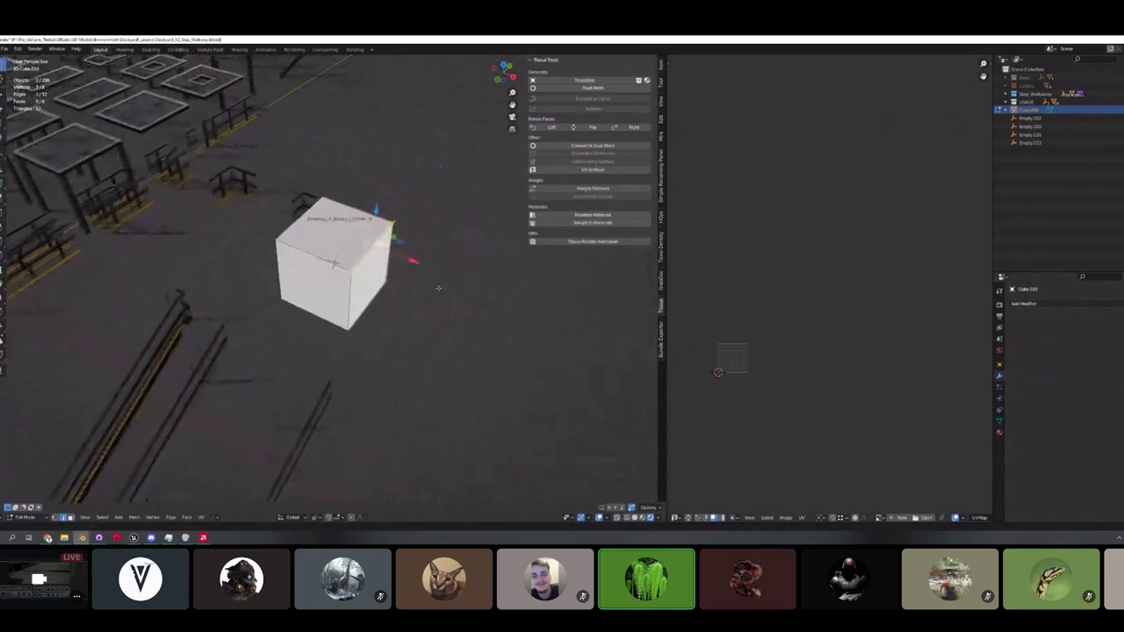
Select both triangular end faces of the prism and make them regular with the Circle tool.
key("alt+z")
left_click(307, 270)
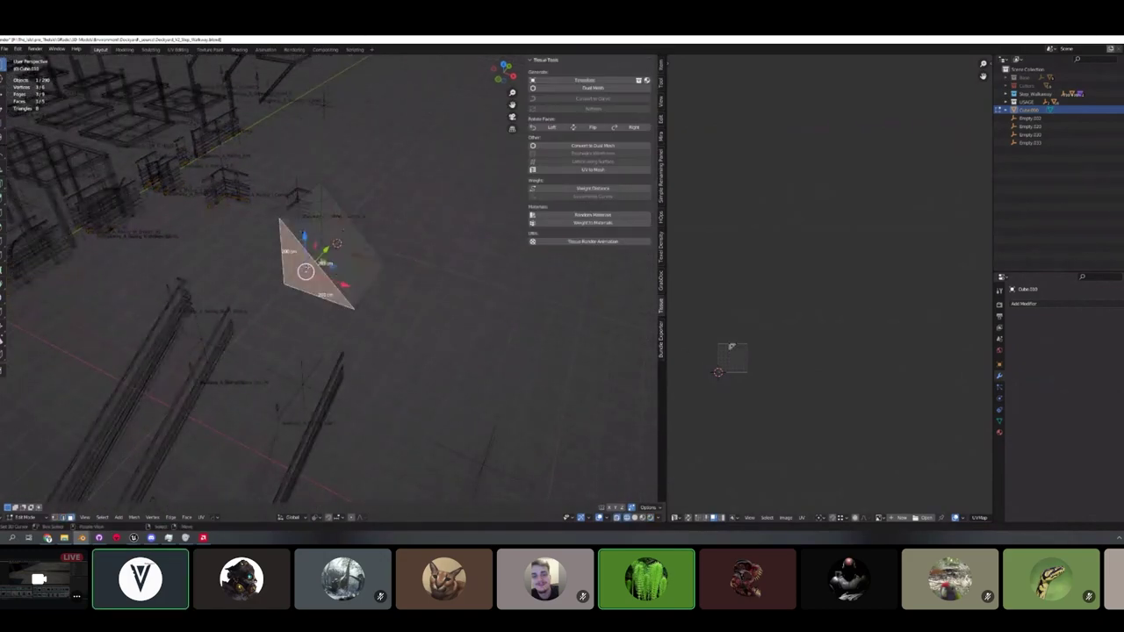
left_click(345, 235, "shift")
key("alt+z")
key("F3")
key("Return")
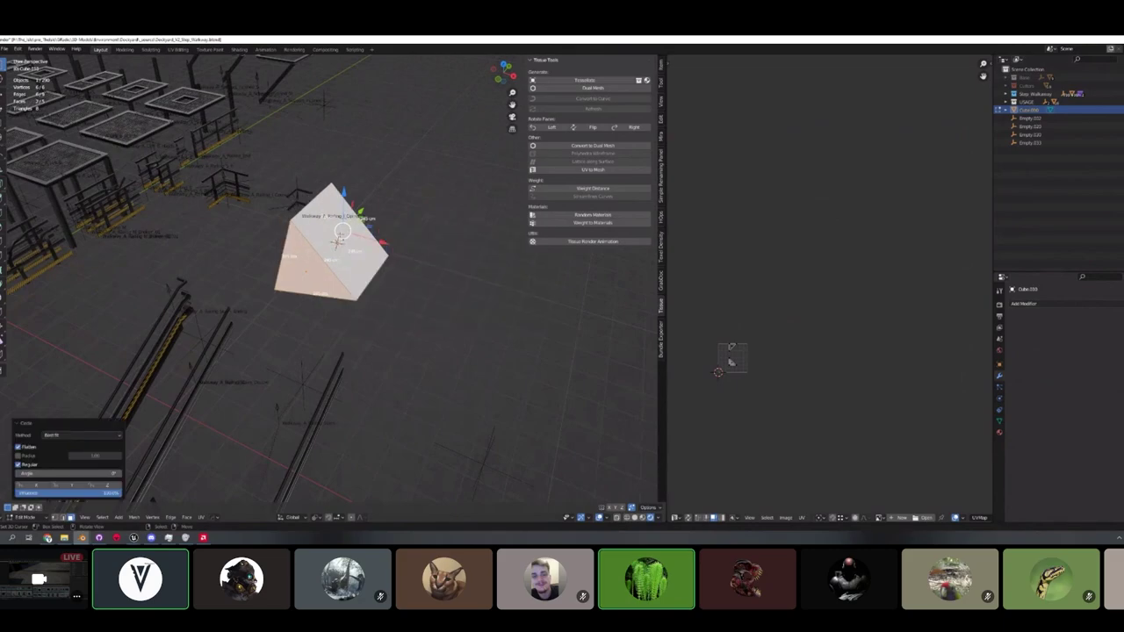
Try scaling the whole prism down on every axis except Y, then undo the scaling.
middle_click_drag(340, 237, 406, 255)
key("a")
key("s")
key("shift+y")
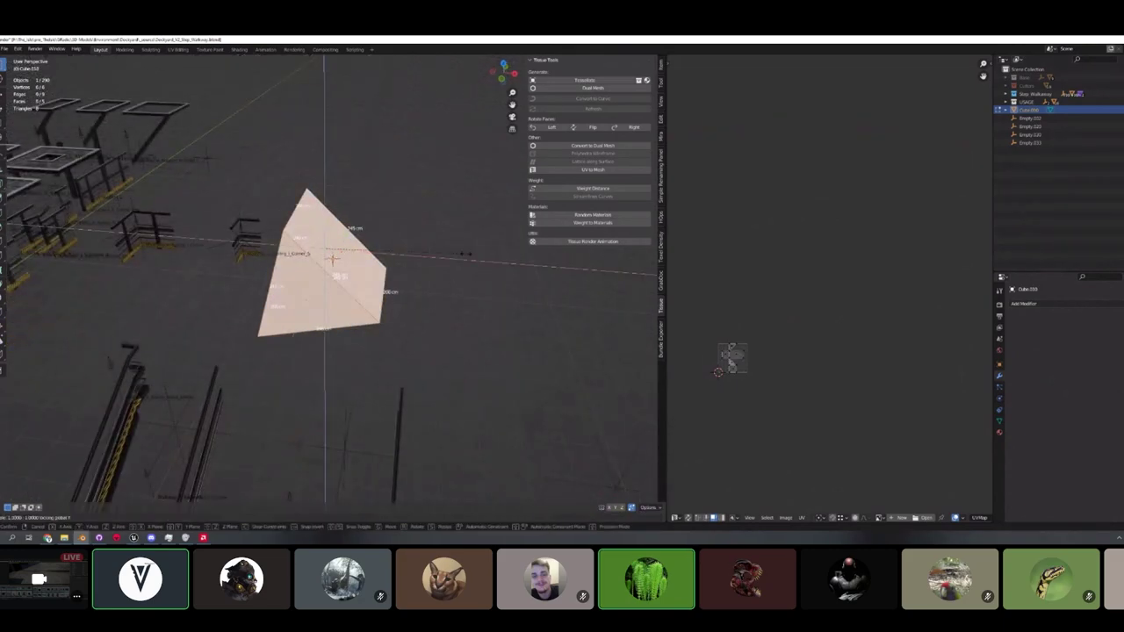
left_click(344, 254)
scroll(420, 264, "up", 8)
scroll(421, 266, "down", 3)
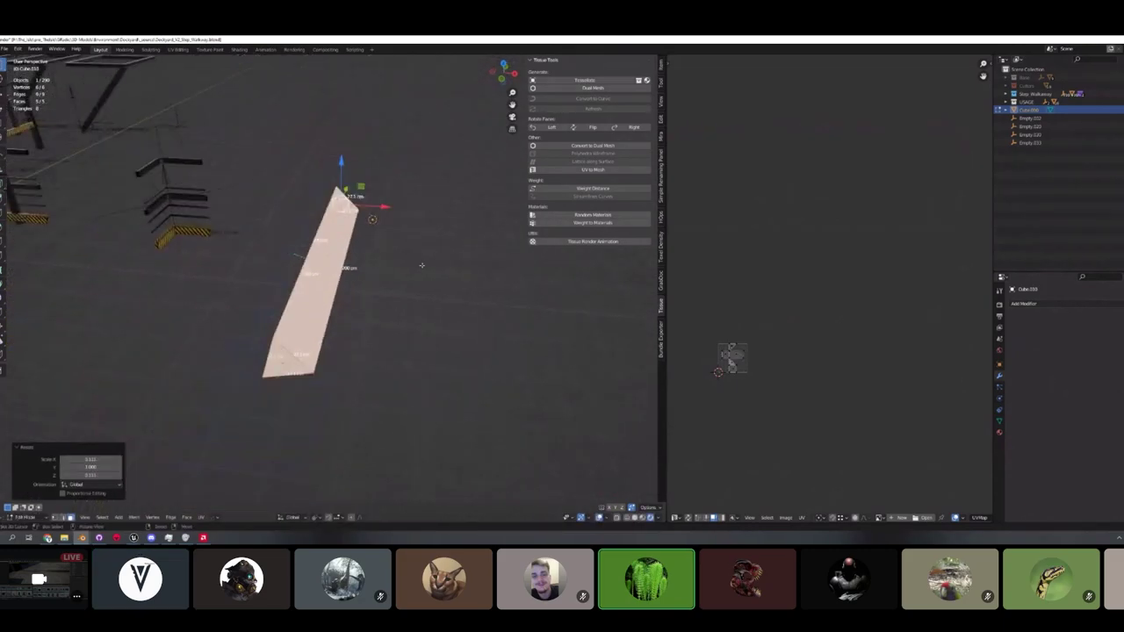
key("s")
key("shift+x")
right_click(414, 256)
key("ctrl+z")
Change the transform pivot point and scale the whole prism narrower while keeping its length along Y.
key("period")
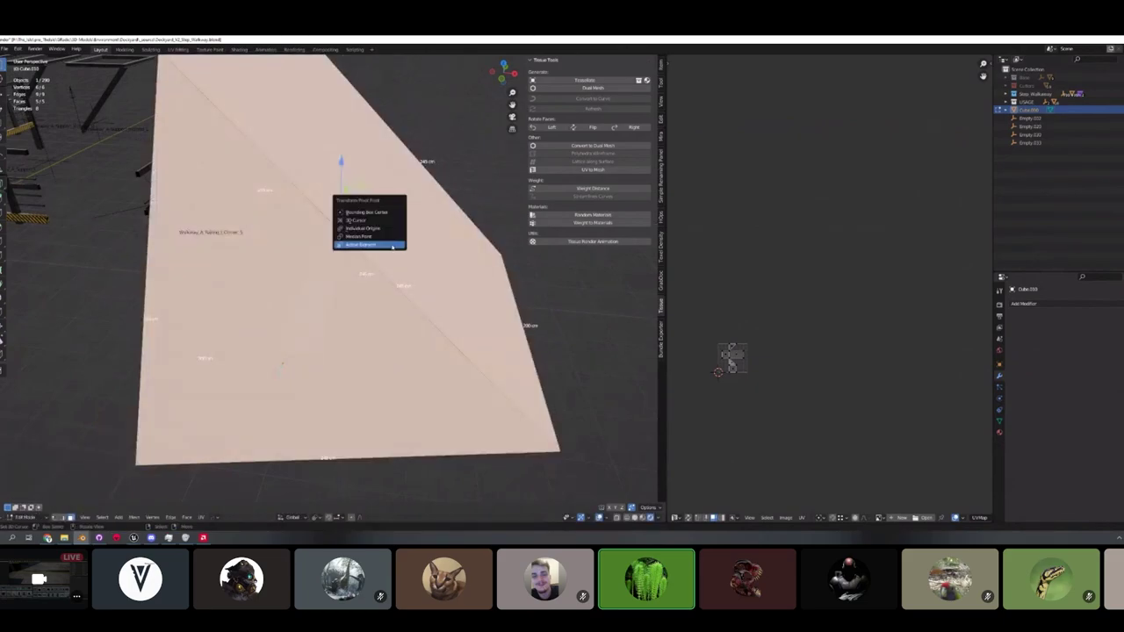
key("s")
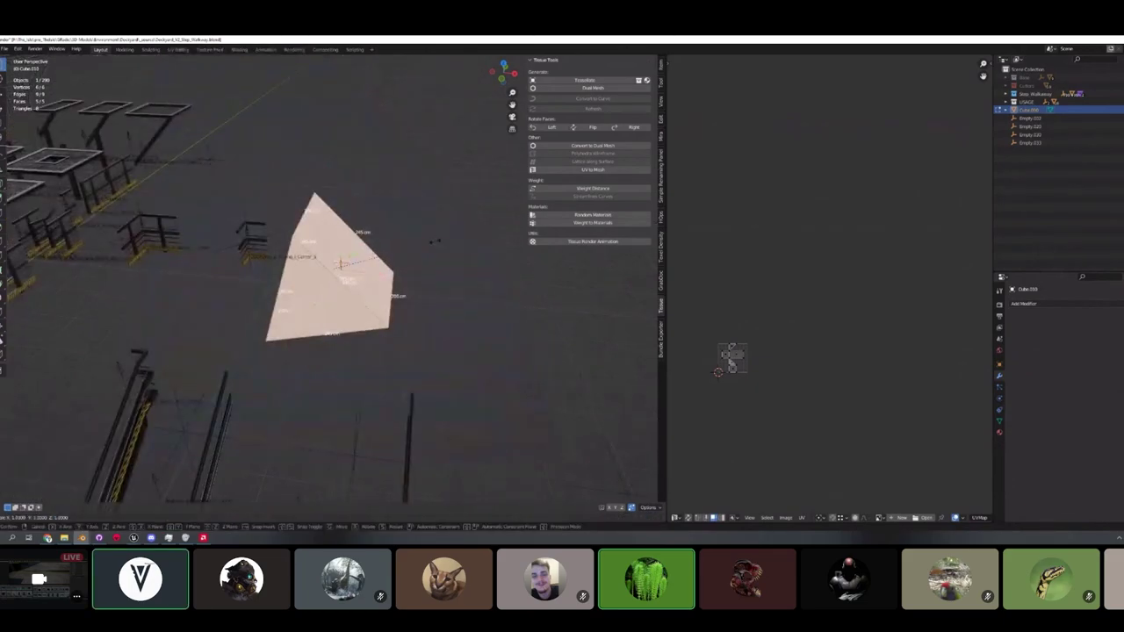
left_click(349, 254)
scroll(352, 250, "up", 6)
key("s")
key("y")
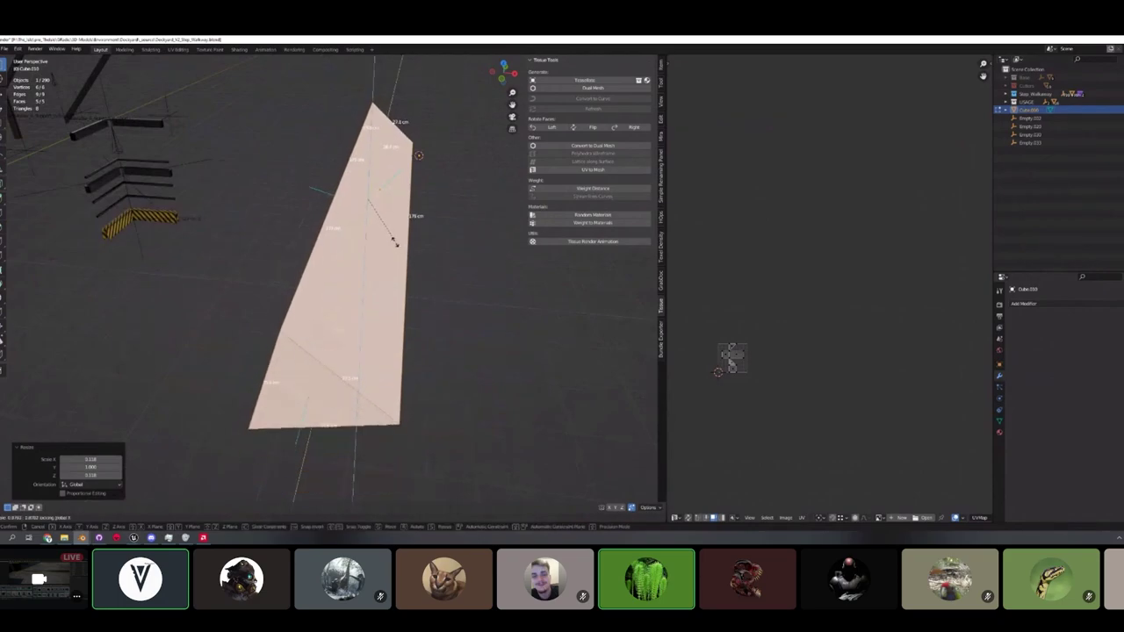
left_click(402, 240)
Scale the prism further into a long, thin triangular bar.
key("s")
key("shift+y")
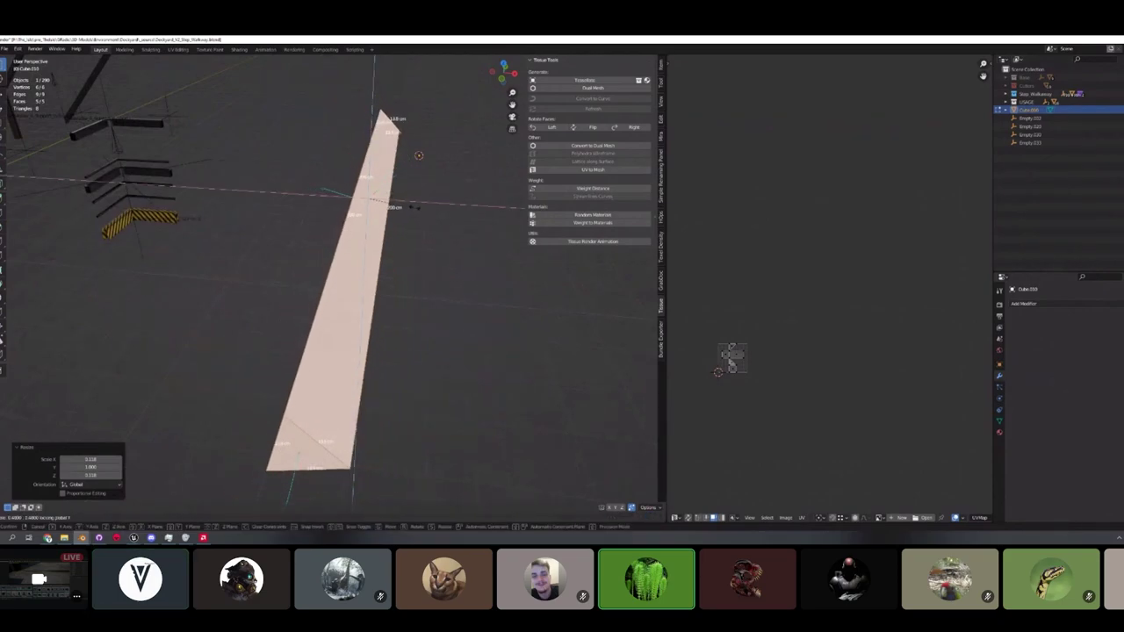
left_click(397, 210)
key("s")
key("shift+x")
left_click(430, 230)
middle_click_drag(430, 230, 466, 315)
scroll(466, 315, "up", 2)
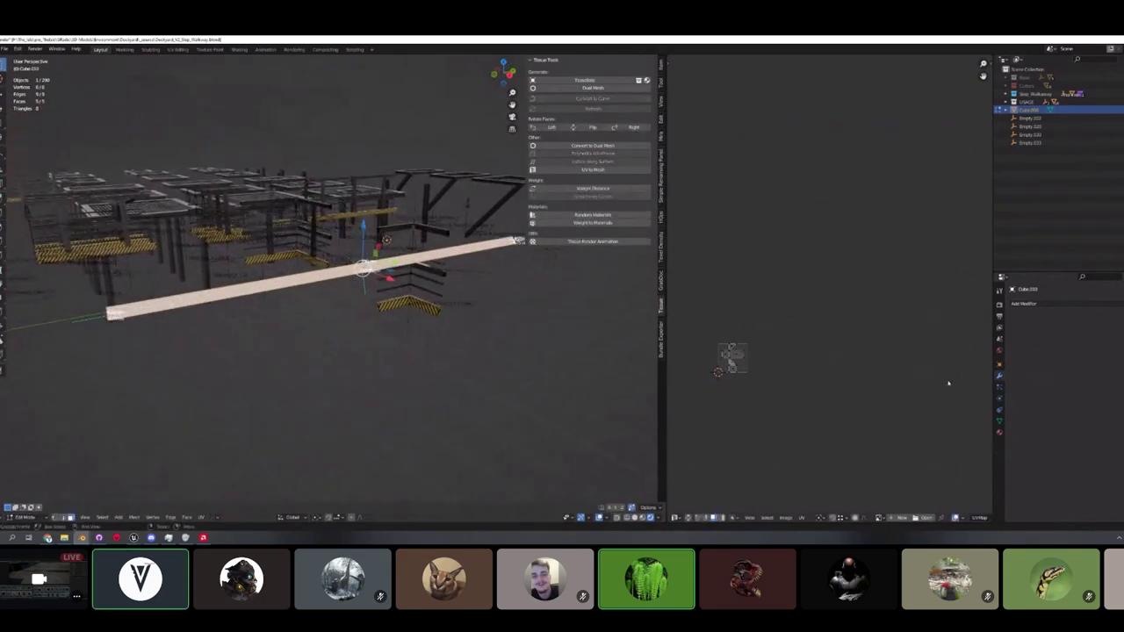
Assign a material to the bar and settle on Kit_TRIM_Metal.
left_click(999, 434)
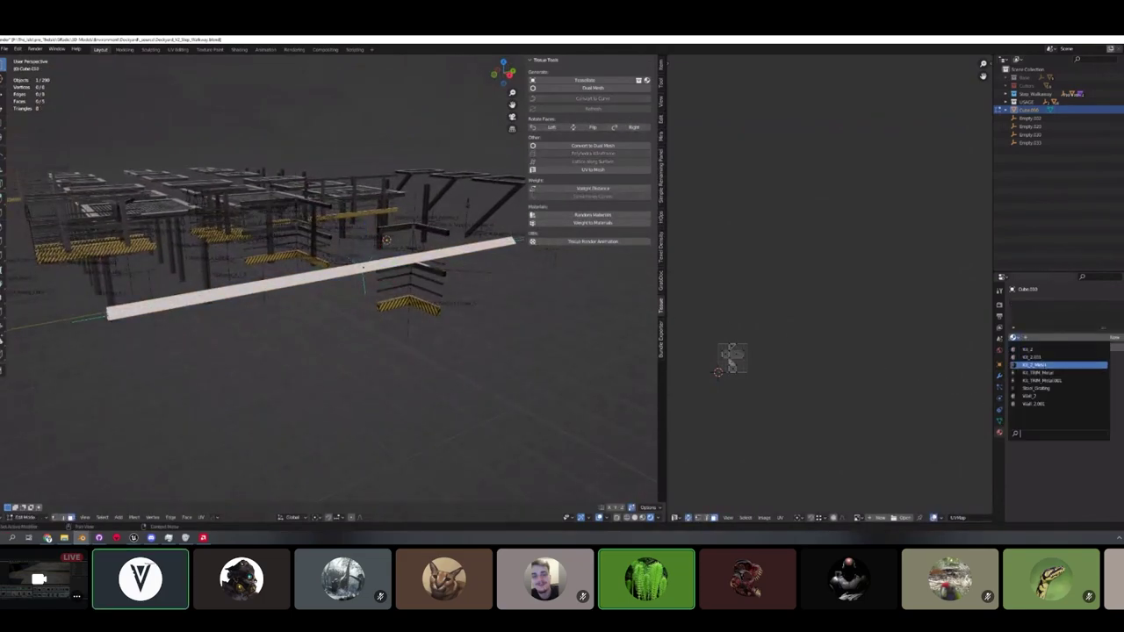
left_click(1034, 365)
middle_click_drag(734, 385, 862, 307)
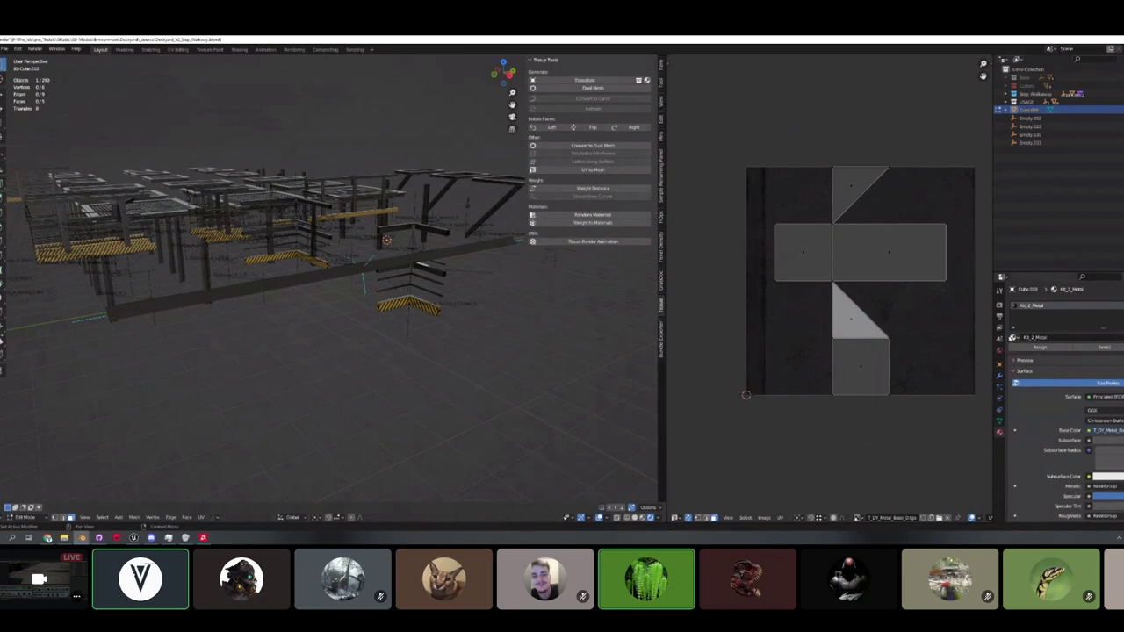
left_click(1015, 338)
left_click(1045, 373)
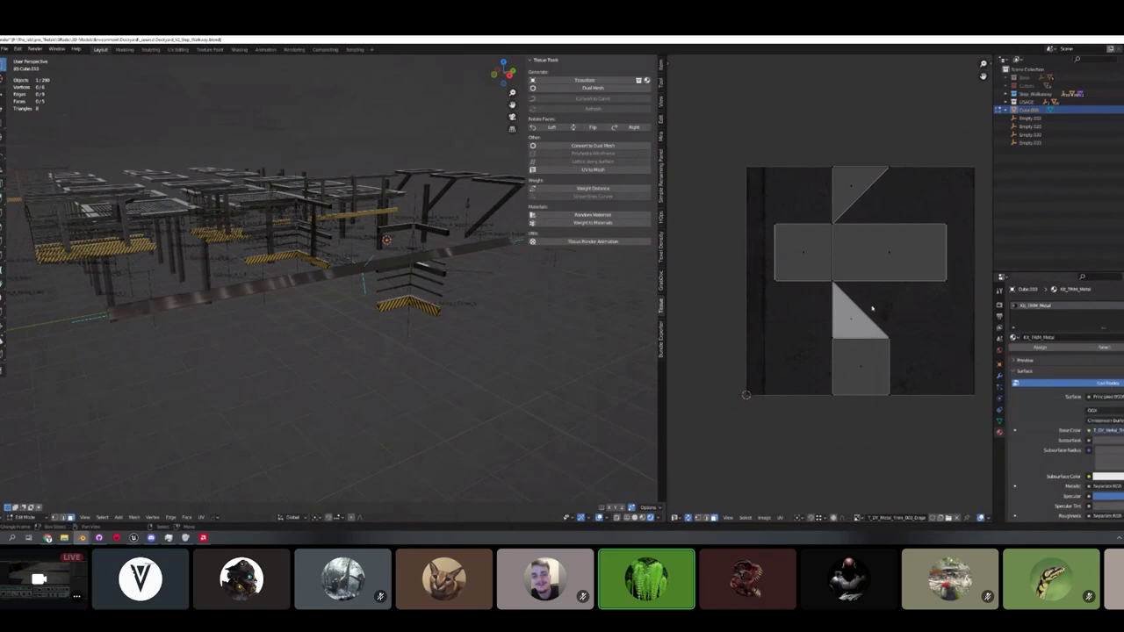
scroll(850, 292, "up", 3)
scroll(834, 342, "down", 1)
scroll(377, 255, "up", 3)
Select the entire bar, try unwrapping it, and select one of its long faces.
middle_click_drag(375, 253, 395, 264)
key("a")
key("alt+a")
key("a")
key("u")
left_click(379, 277)
left_click(465, 248)
left_click(460, 232)
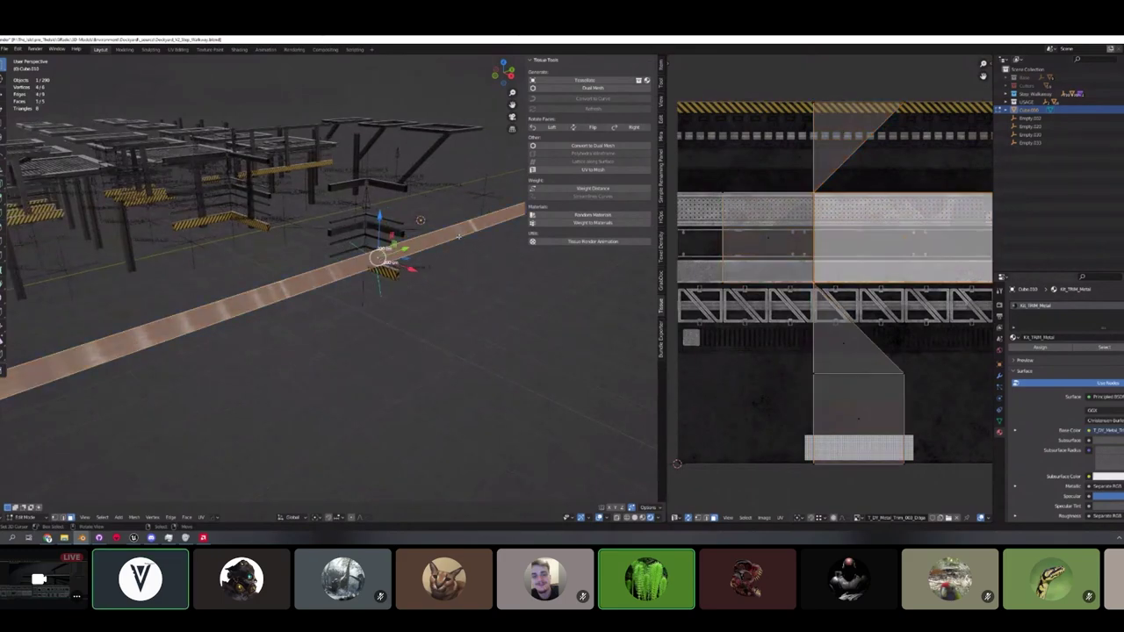
Unwrap the whole bar using one long edge as the cut and turn its UV strip horizontal.
key("2")
left_click(458, 236)
key("F3")
key("Return")
key("a")
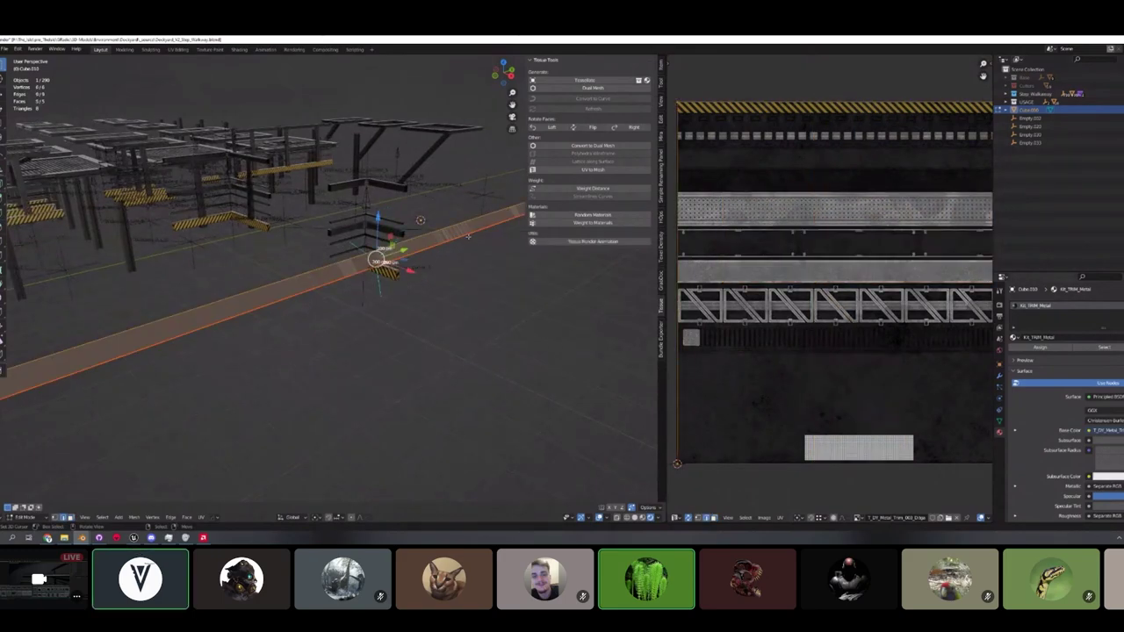
scroll(826, 268, "down", 2)
key("KP_Decimal")
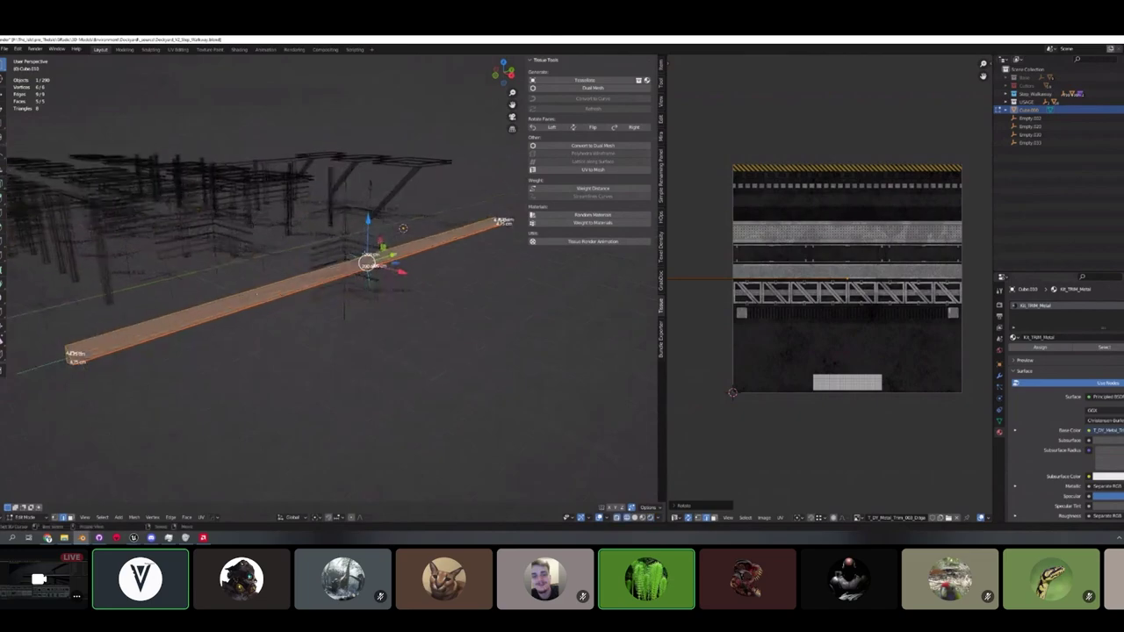
Delete the triangular end cap faces of the bar.
left_click(176, 329)
left_click(459, 236, "shift")
key("x")
left_click(459, 236)
scroll(460, 236, "up", 2)
Unwrap the remaining long faces and move their UV strip vertically onto the plain metal band of the trim sheet.
key("a")
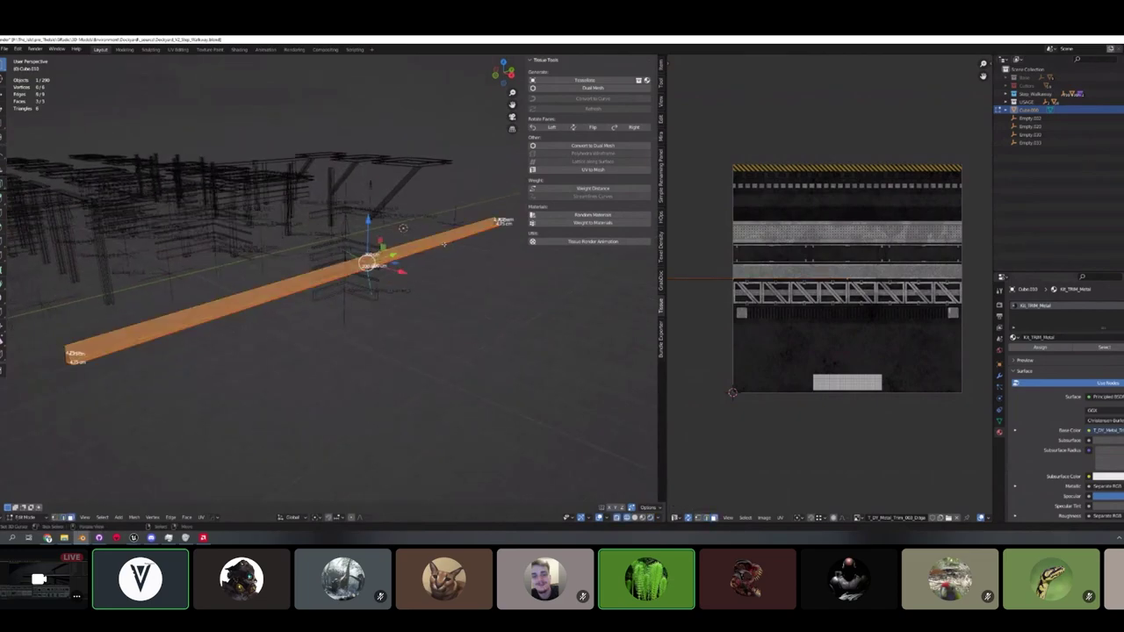
key("u")
middle_click_drag(765, 264, 786, 255)
left_click(765, 261)
key("g")
key("y")
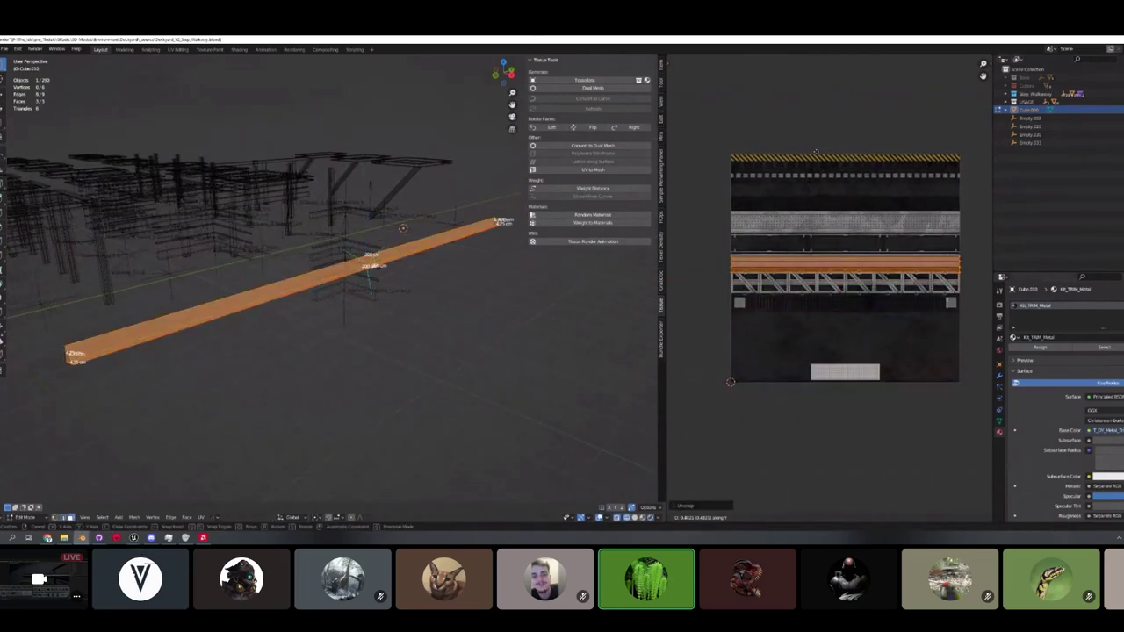
left_click(817, 156)
Scale the bar's UV strip to fit within the plain metal band and leave Edit Mode.
middle_click_drag(843, 207, 841, 210)
scroll(840, 209, "up", 6)
key("s")
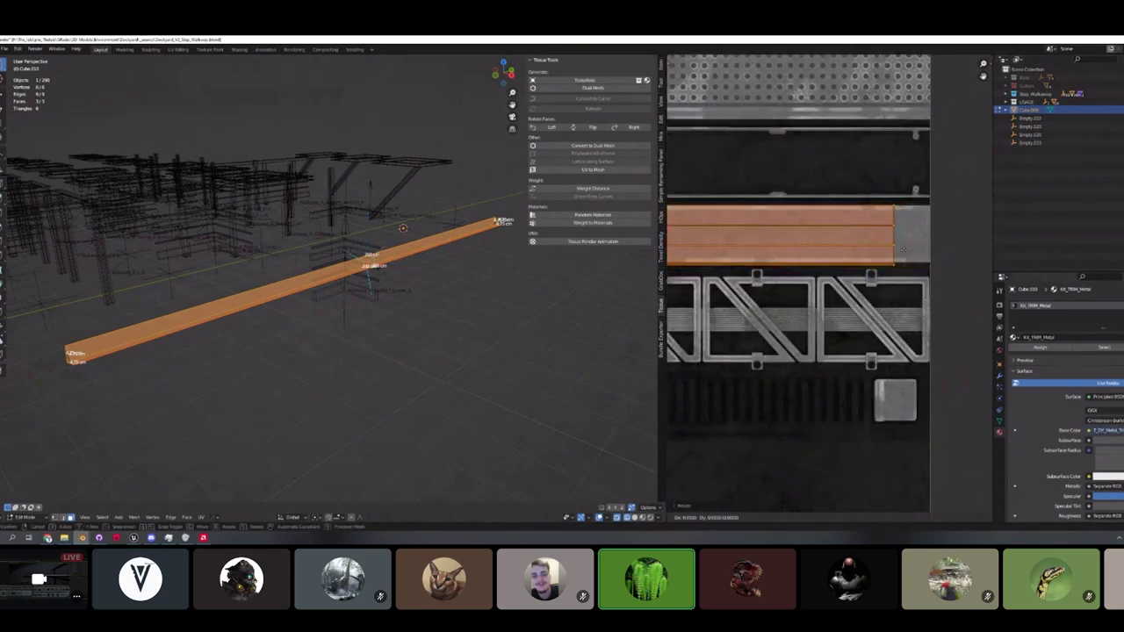
left_click(869, 254)
key("shift+z")
key("Tab")
scroll(395, 281, "up", 3)
mouse_move(392, 282)
middle_mouse_down()
mouse_move(426, 294)
mouse_move(427, 283)
middle_mouse_up()
middle_click_drag(560, 327, 564, 328)
Run Sharpen on the bar with 46° sharpness, then toggle the sharp marks on its selected edges.
key("Tab")
key("Tab")
key("q")
left_click(526, 226)
key("Tab")
key("q")
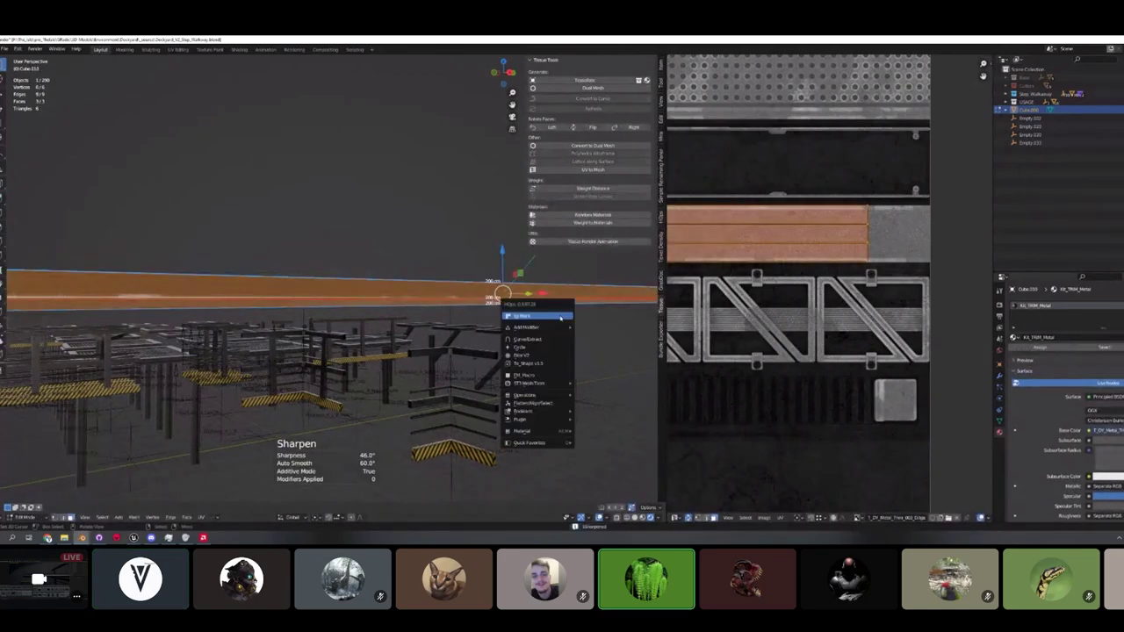
left_click(560, 318)
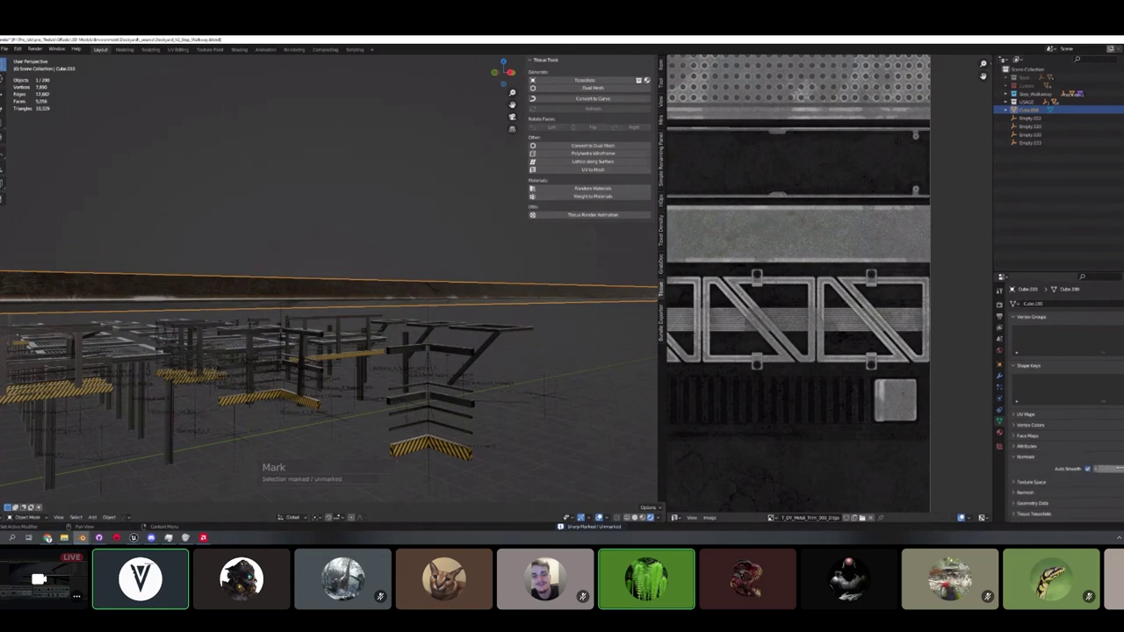
Raise the bar's Auto Smooth angle and check its shading from a distance.
left_click_drag(1106, 469, 1117, 469)
mouse_move(422, 326)
middle_mouse_down()
mouse_move(374, 331)
mouse_move(409, 316)
mouse_move(476, 328)
mouse_move(497, 301)
mouse_move(489, 318)
mouse_move(501, 360)
mouse_move(419, 314)
mouse_move(345, 318)
mouse_move(396, 312)
mouse_move(312, 306)
mouse_move(409, 279)
mouse_move(370, 290)
mouse_move(359, 225)
middle_mouse_up()
scroll(374, 331, "down", 4)
key("alt+a")
left_click(396, 314)
left_click(370, 289)
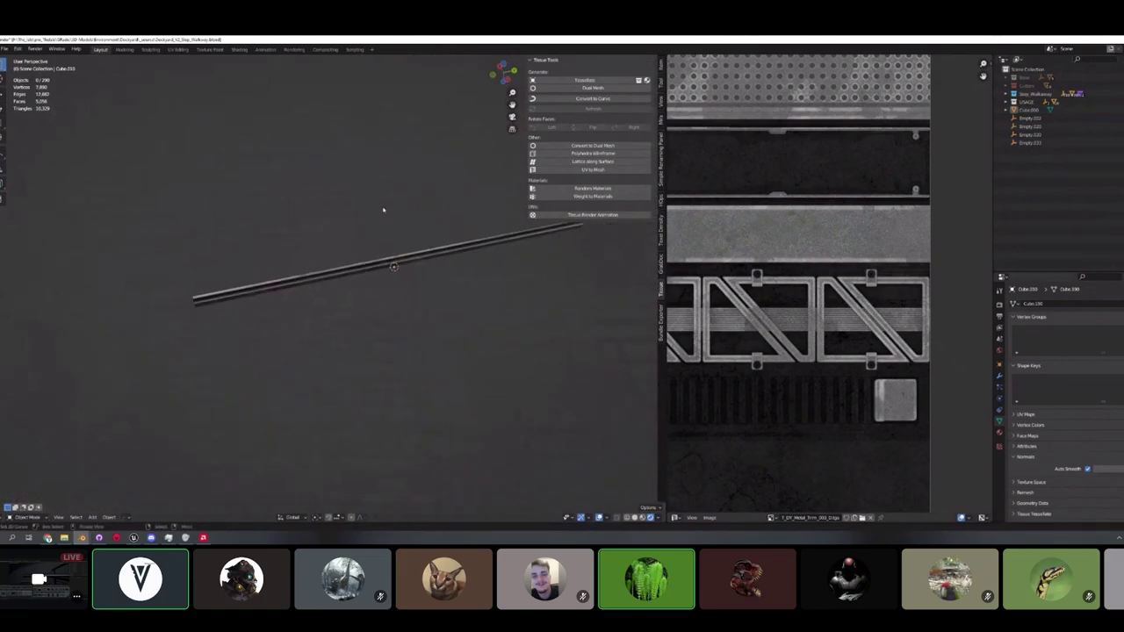
middle_click_drag(374, 288, 364, 214)
Delete the triangular test bar from the scene.
left_click(363, 296)
scroll(364, 295, "down", 3)
key("x")
middle_click_drag(364, 296, 262, 313)
left_click(394, 276)
Examine the kit's railing pieces and their thin bars up close in solid and wireframe shading.
left_click(262, 320)
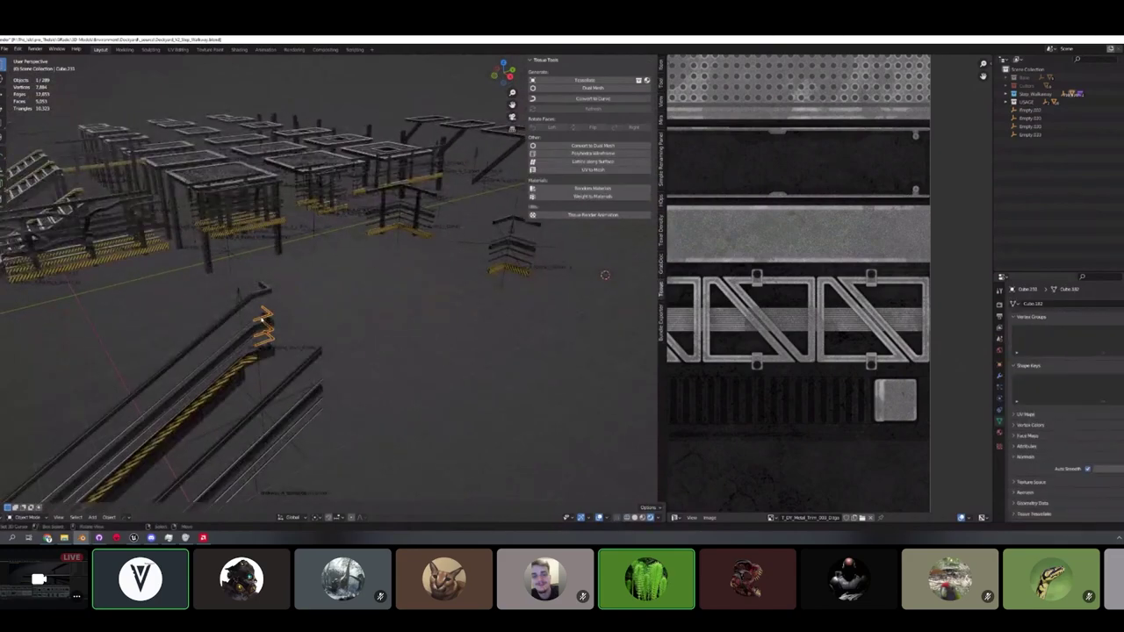
middle_click_drag(244, 287, 383, 373, "shift")
right_click(321, 232)
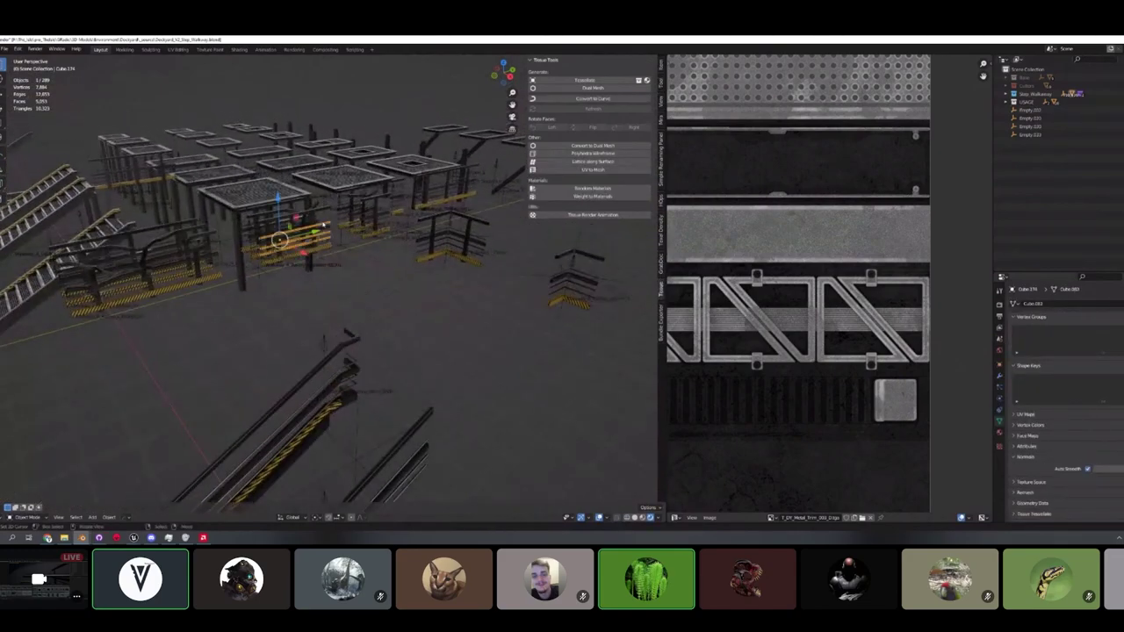
key("KP_Decimal")
middle_click_drag(324, 228, 263, 207)
key("alt+a")
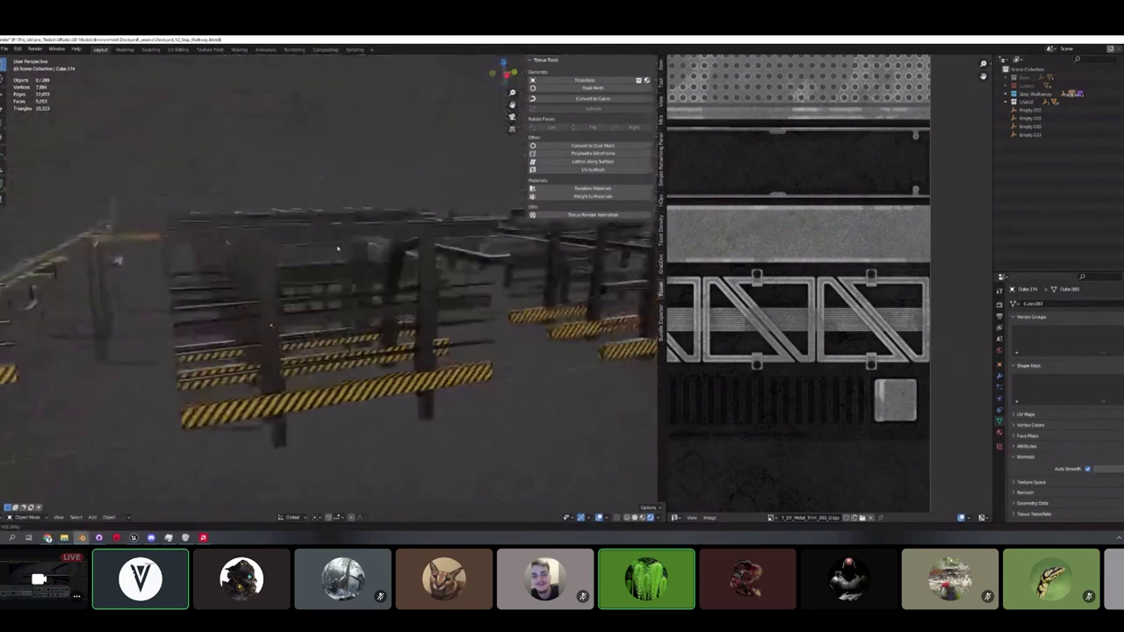
scroll(409, 225, "up", 3)
scroll(410, 225, "up", 2)
middle_click_drag(409, 225, 332, 256)
left_click(319, 266)
key("shift+z")
key("shift+z")
Select the flat top handrail and check its mesh in Edit Mode.
left_click(326, 172)
middle_click_drag(326, 172, 242, 235)
key("Tab")
middle_click_drag(172, 232, 230, 266)
key("Tab")
Toggle the handrail's Bevel modifier off and on to compare its edges.
left_click(999, 376)
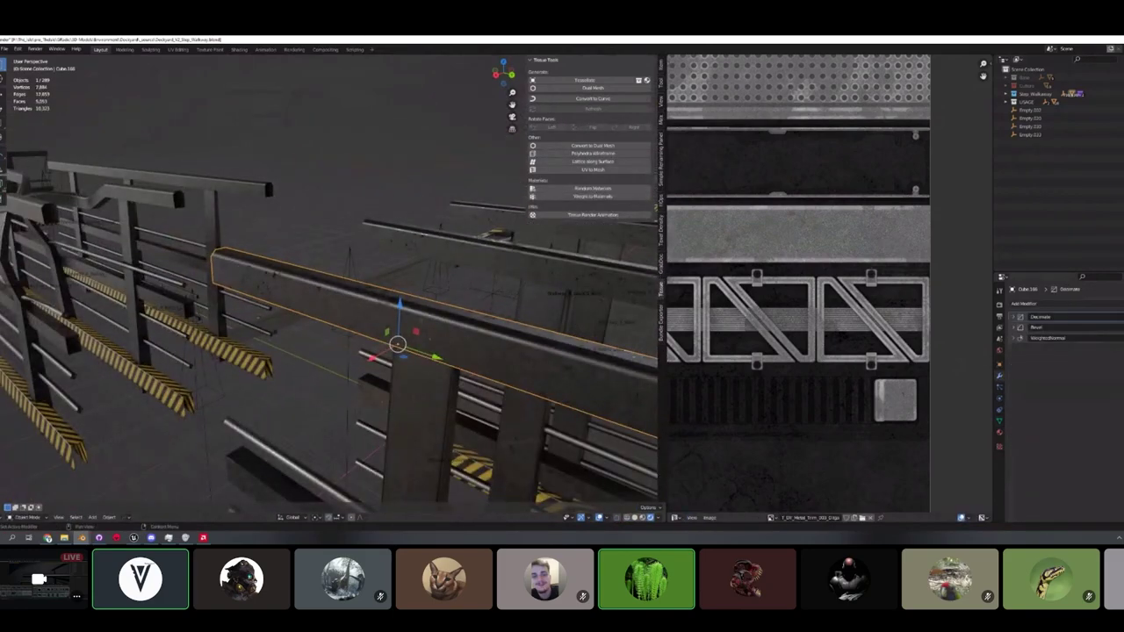
left_click(1121, 328)
left_click(1121, 328)
left_click(1121, 327)
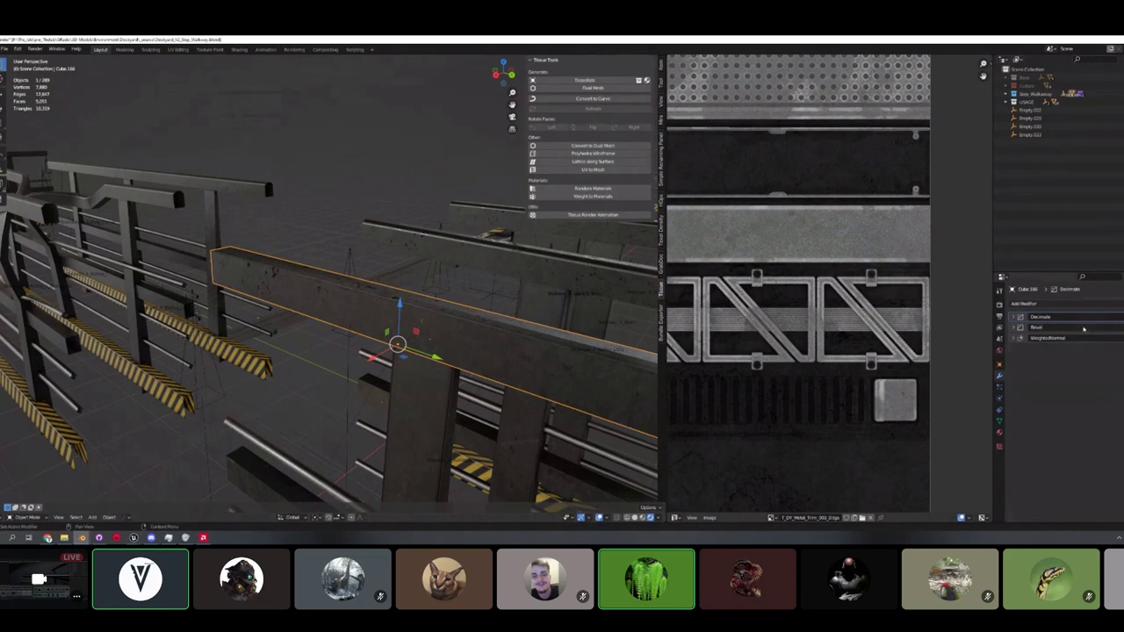
Open the recent file Dockyard_House_Painting_Batches_V2.blend.
scroll(574, 331, "down", 6)
middle_click_drag(574, 331, 580, 289)
scroll(562, 297, "down", 3)
left_click(525, 311)
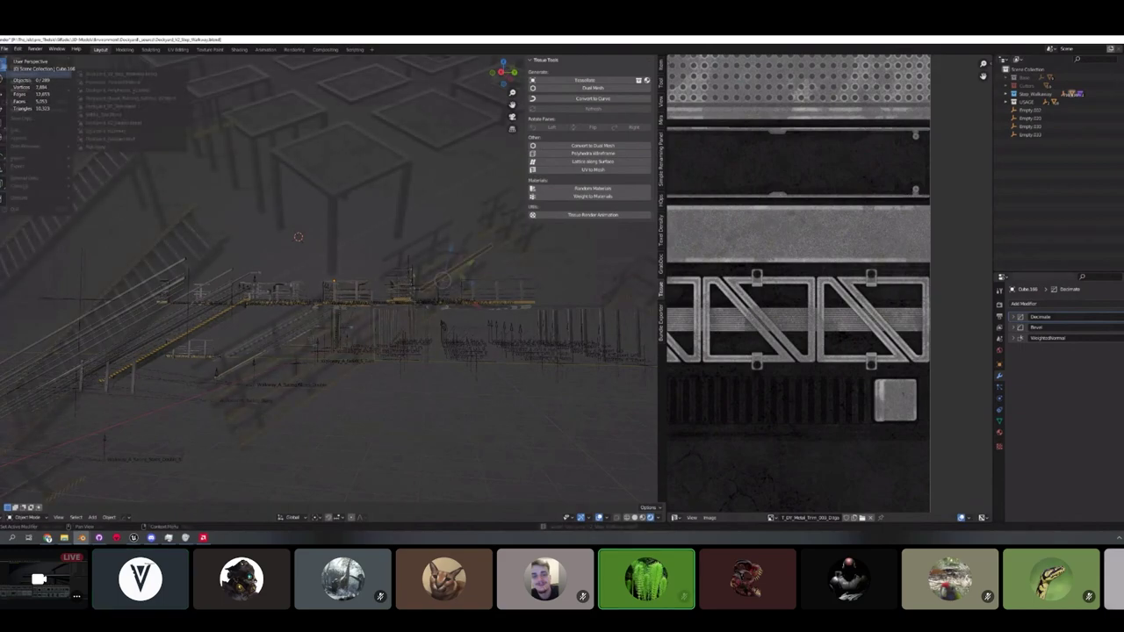
left_click(4, 48)
mouse_move(27, 74)
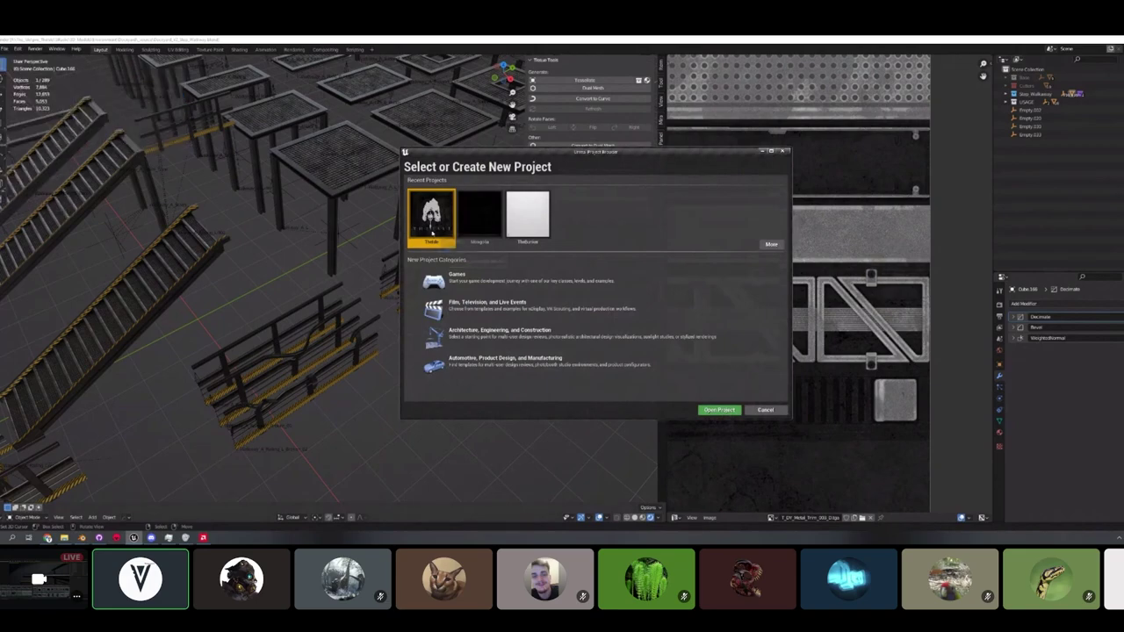
left_click(86, 179)
left_click(5, 49)
mouse_move(35, 74)
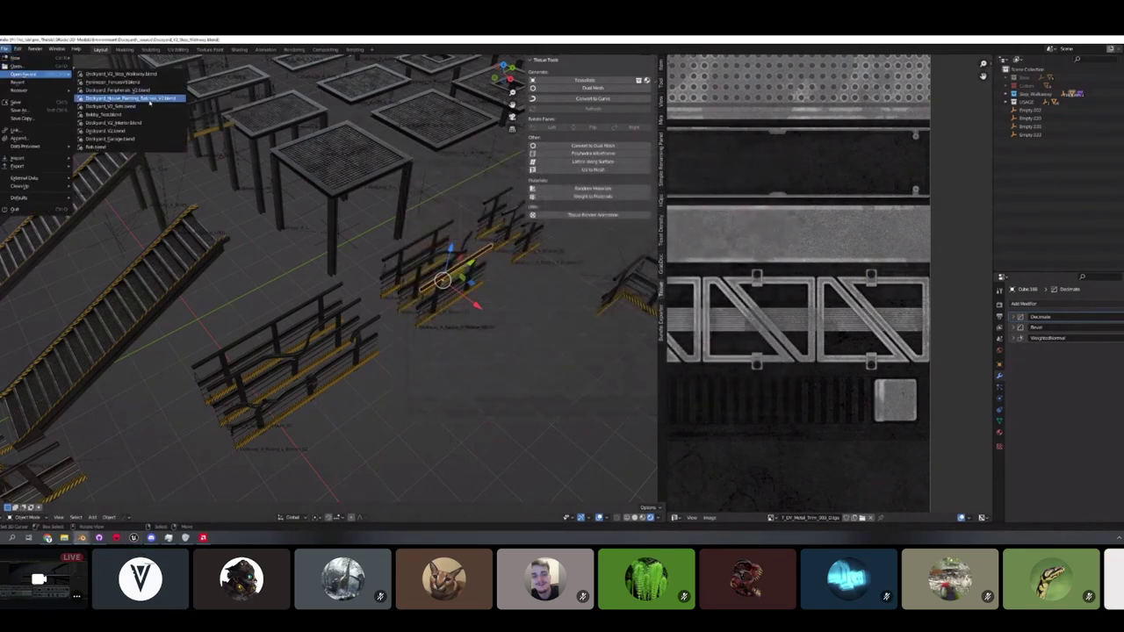
left_click(182, 99)
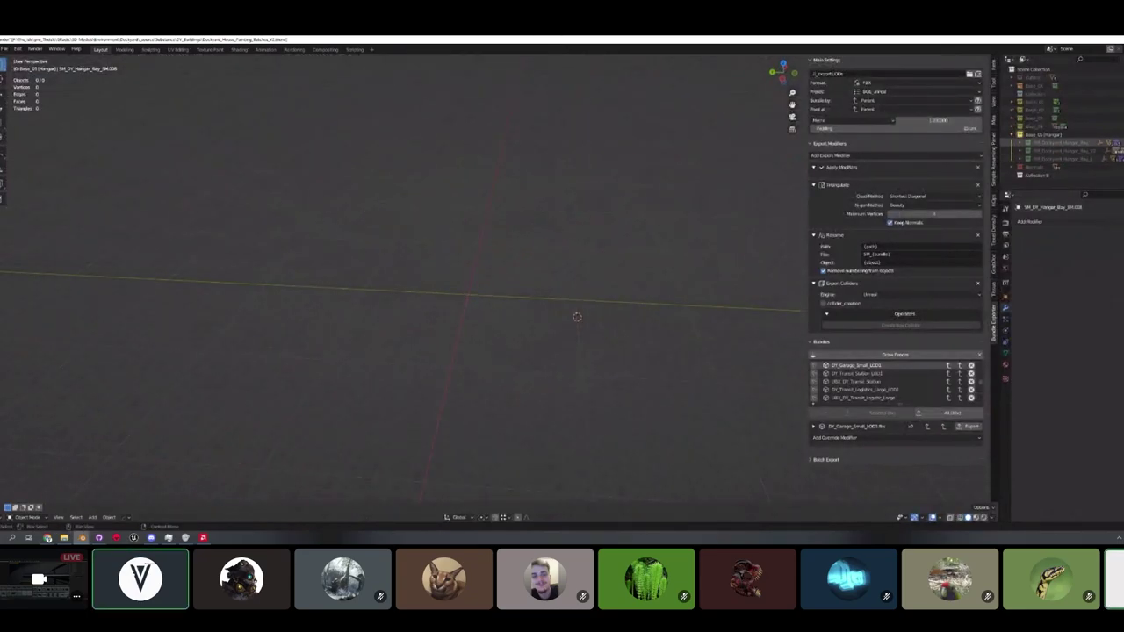
Show the SM_Dockyard_Hangar_Bay collection with its contents and examine the checkered hangar from outside and through its open end.
left_click(1122, 142, "shift")
key("shift+z")
middle_click_drag(732, 251, 525, 249)
key("shift+z")
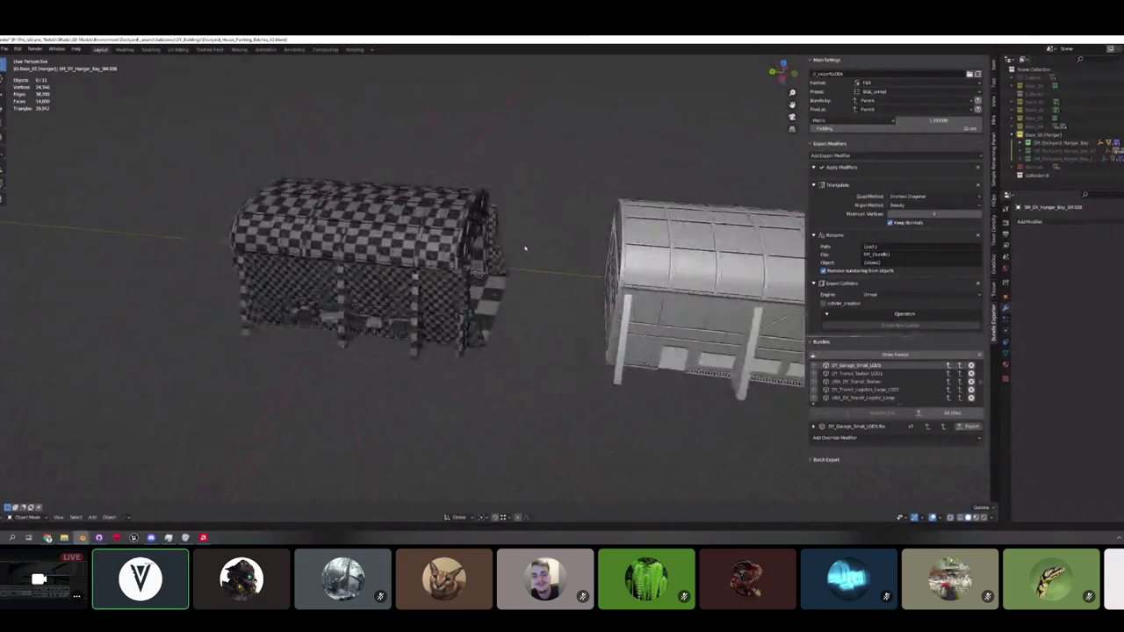
scroll(344, 279, "up", 2)
left_click(344, 277)
middle_click_drag(439, 253, 352, 260)
key("shift+z")
key("shift+z")
middle_click_drag(491, 264, 505, 202)
scroll(505, 202, "up", 3)
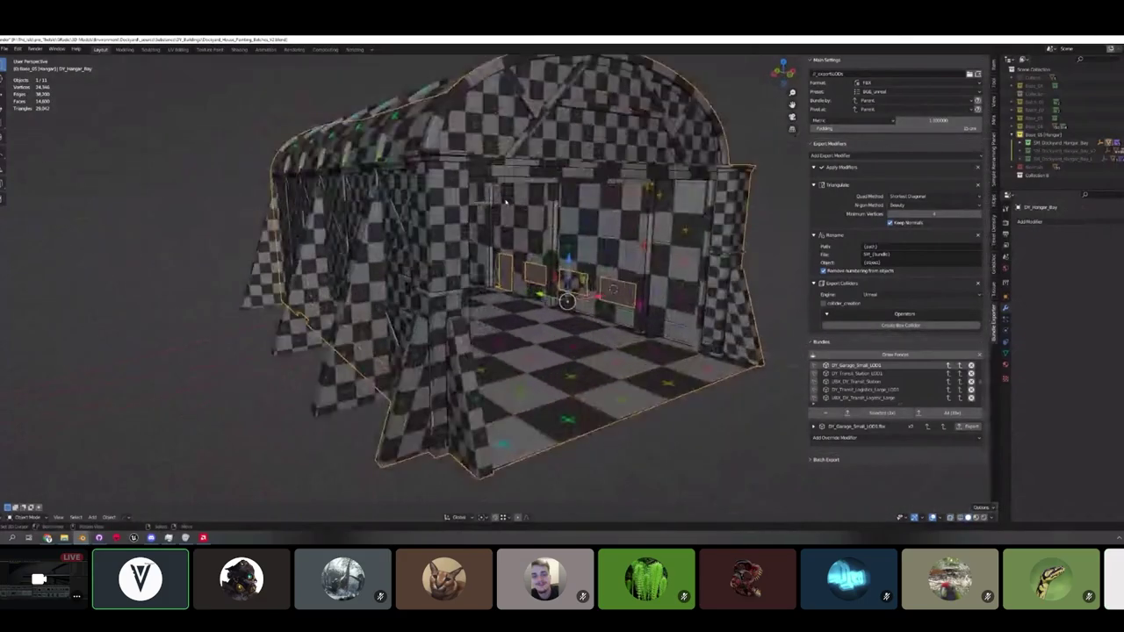
Box-select all parts of the checkered hangar and enter Edit Mode on them.
scroll(505, 202, "down", 4)
key("b")
left_click_drag(387, 188, 562, 289)
key("shift+z")
middle_click_drag(561, 290, 553, 307)
key("shift+z")
key("g")
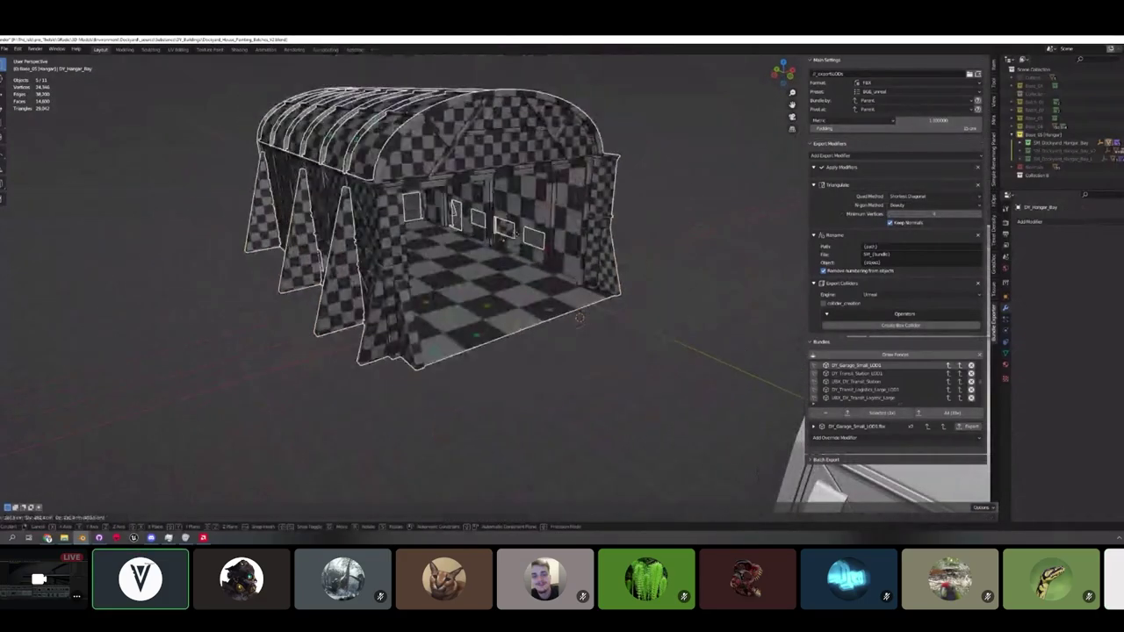
right_click(504, 232)
middle_click_drag(504, 232, 531, 294)
key("shift+z")
key("shift+z")
key("Tab")
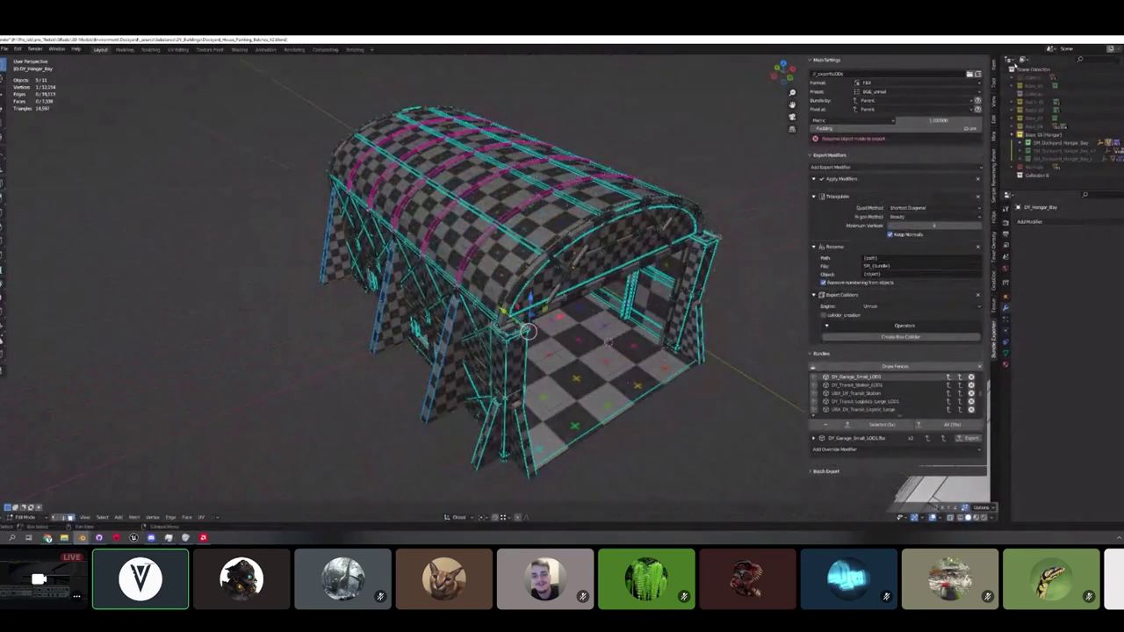
Split the 3D viewport vertically and turn the new area into a UV Editor showing the hangar's full UV layout.
left_click_drag(996, 58, 707, 263)
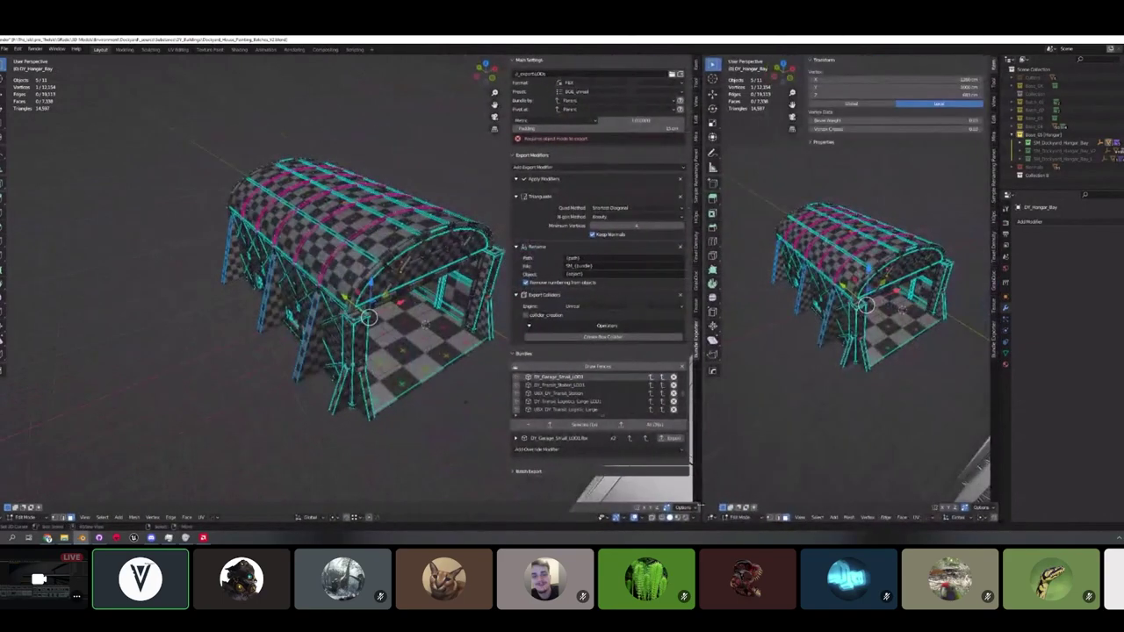
left_click(711, 517)
left_click(732, 457)
scroll(842, 317, "down", 5)
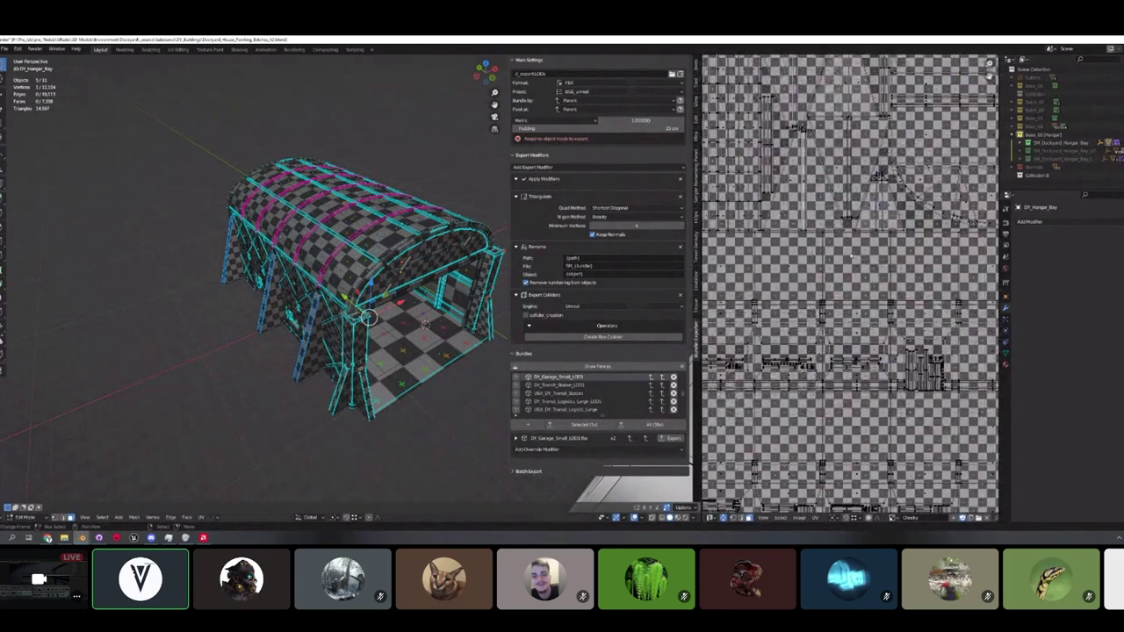
middle_click_drag(851, 289, 844, 306)
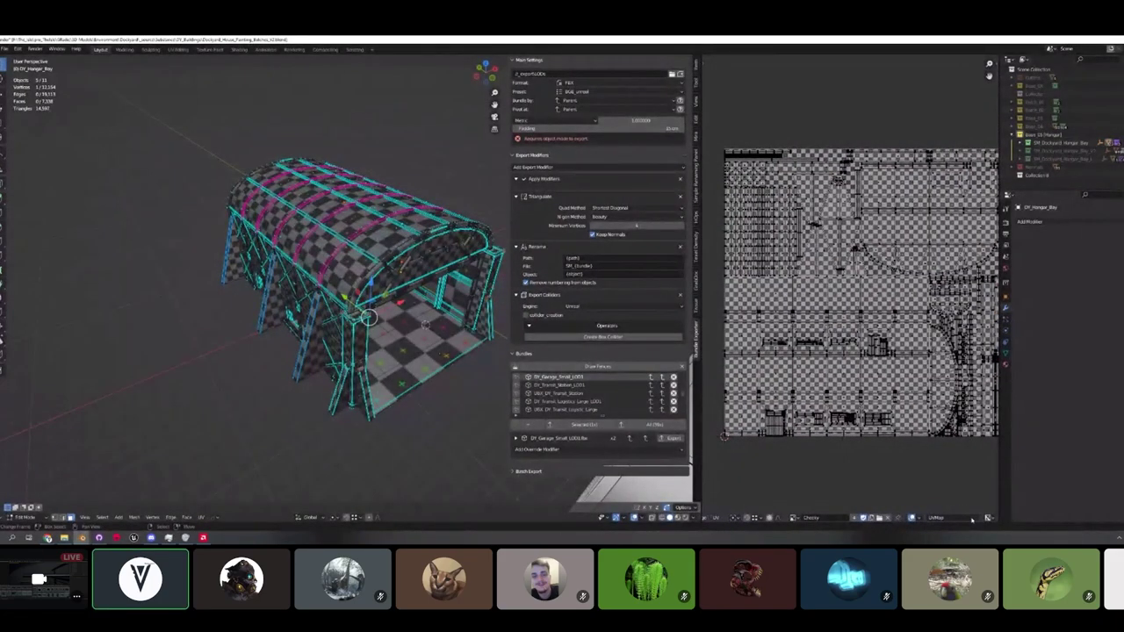
Enable the Display Stretch overlay for the hangar's UVs.
left_click(919, 518)
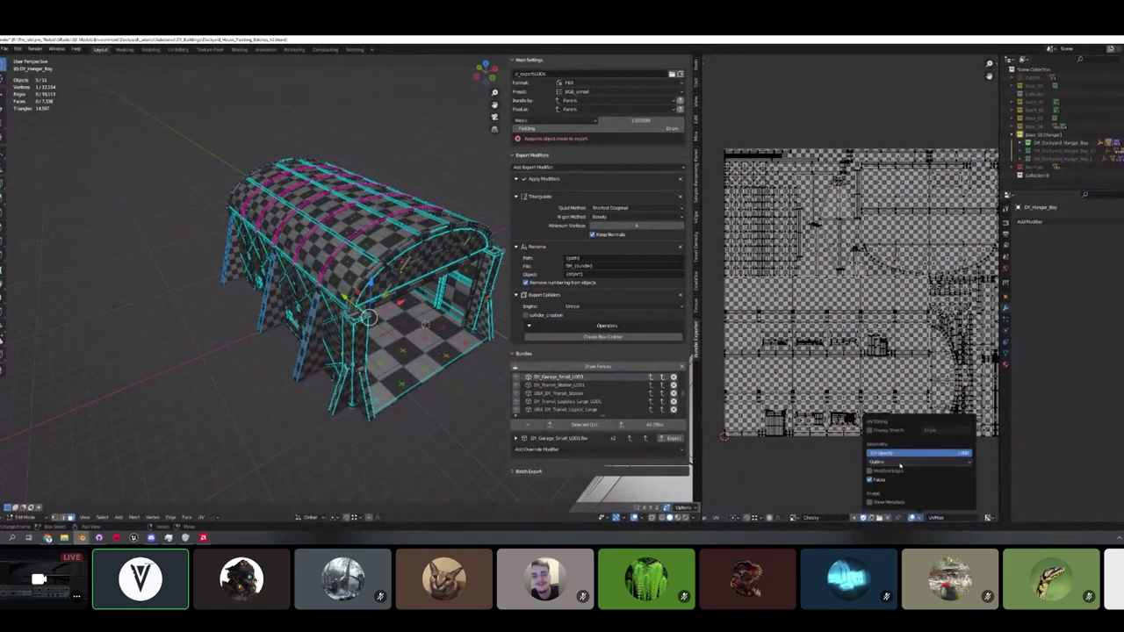
left_click(887, 433)
scroll(915, 240, "up", 2)
scroll(916, 240, "down", 2)
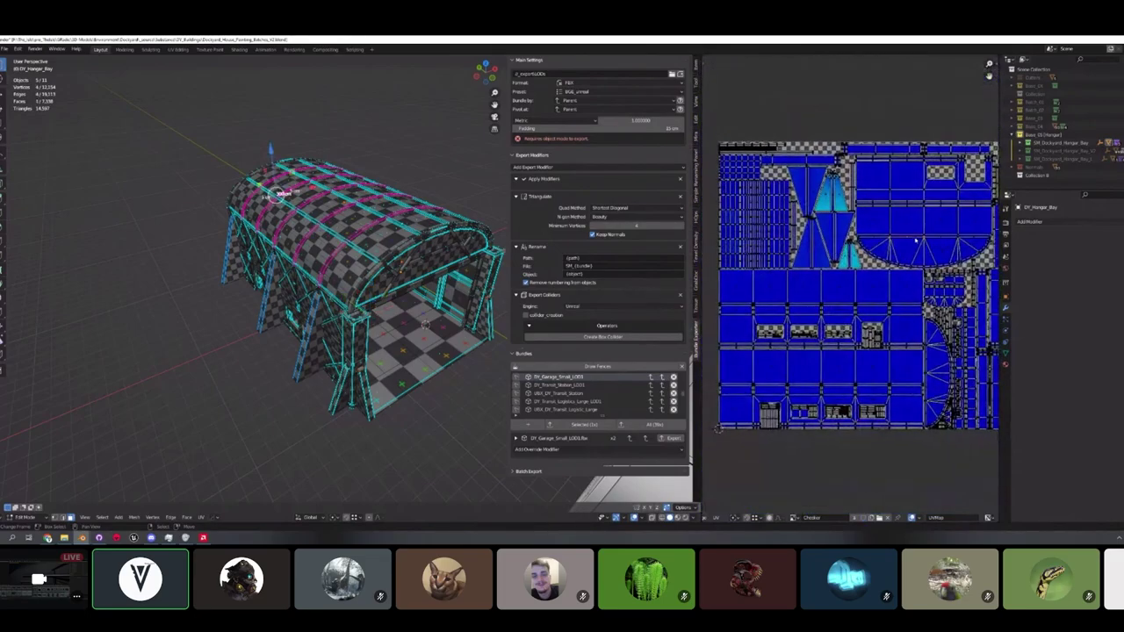
Select the linked UV faces of the hangar's arched end wall and frame them in the 3D view.
key("l")
scroll(915, 241, "up", 2)
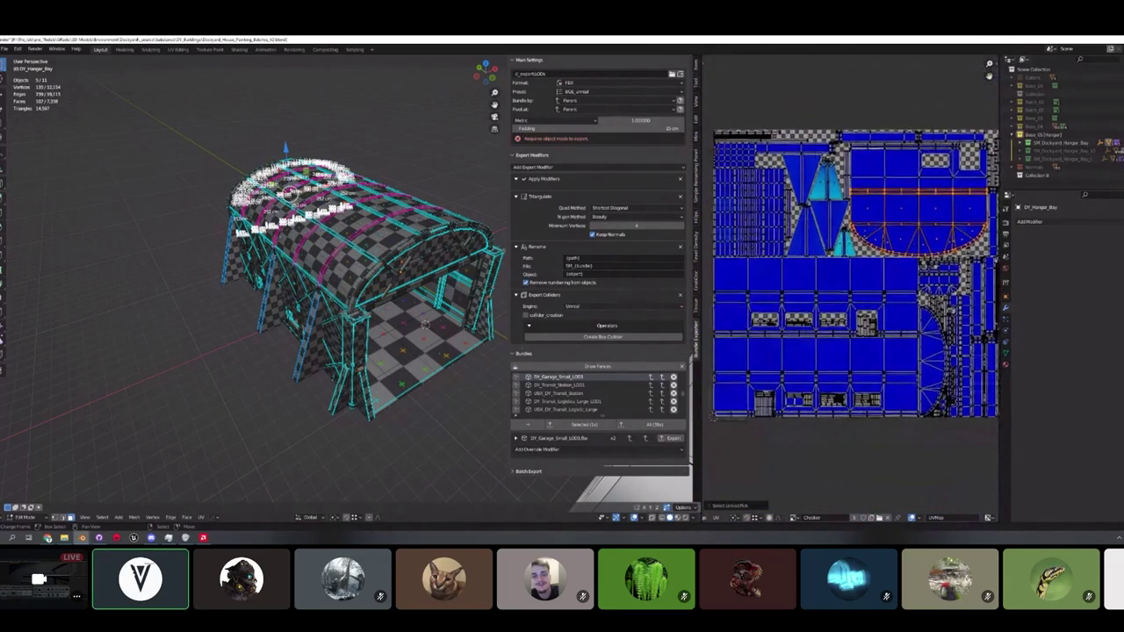
scroll(839, 292, "up", 2)
middle_click_drag(853, 246, 860, 236)
middle_click_drag(211, 294, 346, 266)
key("KP_Decimal")
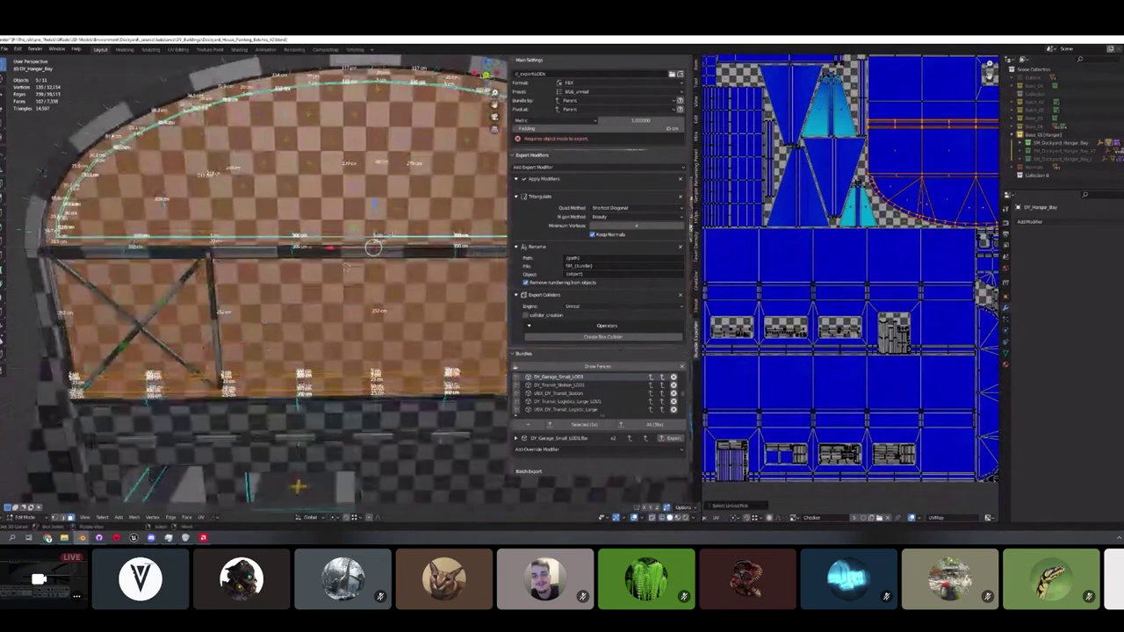
Examine the hangar's end wall and side in Edit Mode and Object Mode.
scroll(430, 247, "down", 5)
middle_click_drag(429, 246, 412, 270)
key("Tab")
key("Tab")
scroll(351, 255, "down", 4)
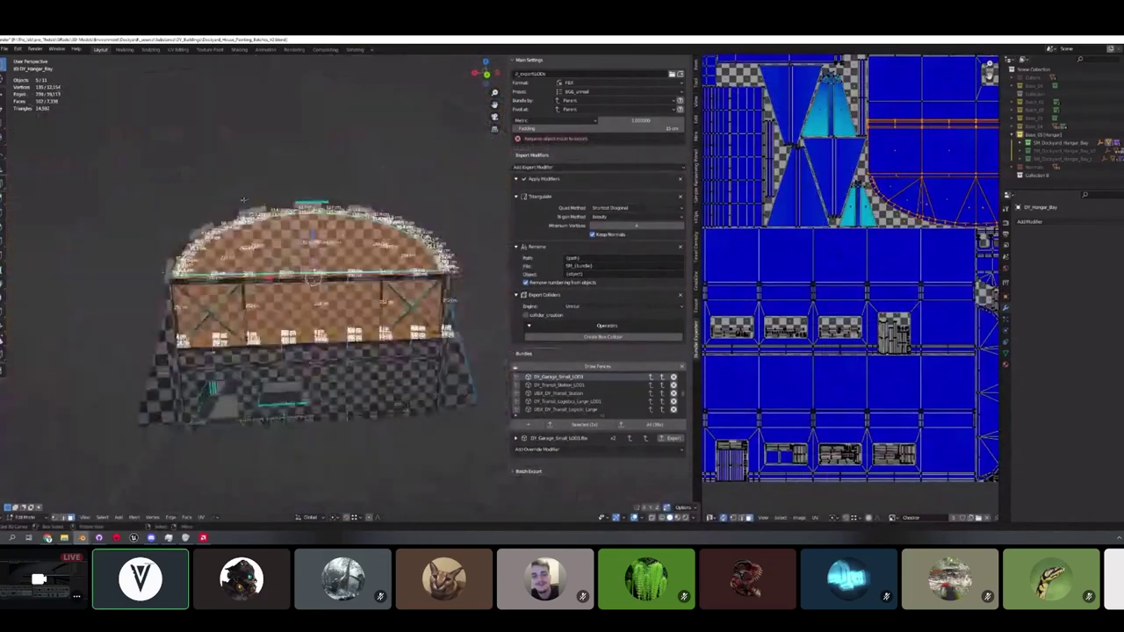
middle_click_drag(233, 200, 254, 226)
scroll(266, 196, "up", 4)
key("Tab")
middle_click_drag(379, 228, 288, 232)
middle_click_drag(325, 290, 360, 290)
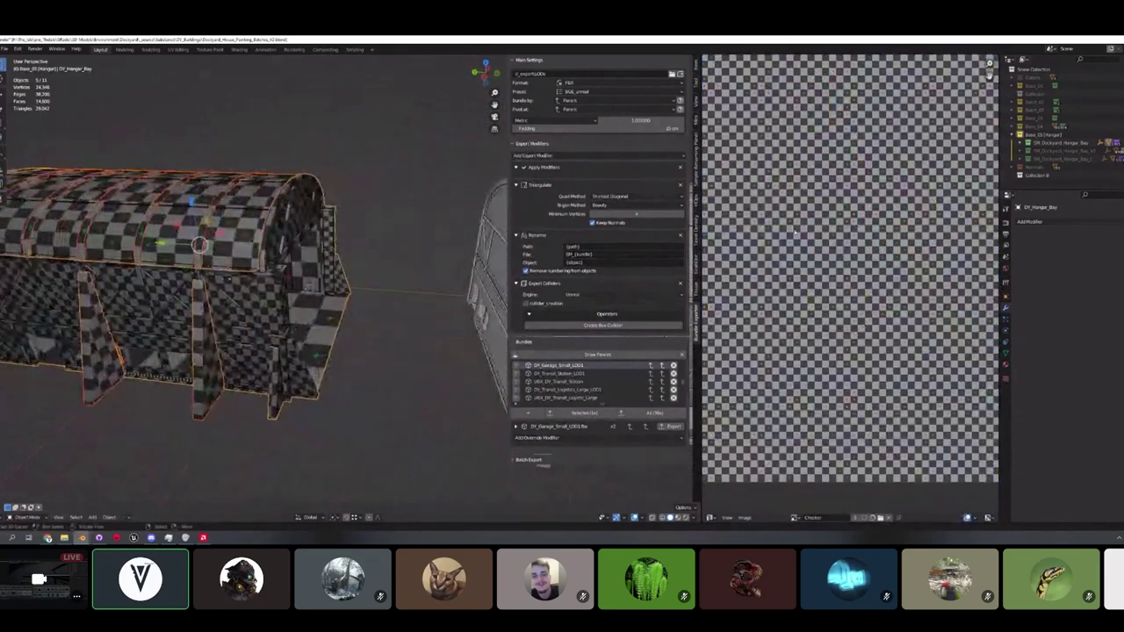
Expand the SM_Dockyard_Hangar_Bay collection, hide its MESH version and show the LOD1 hangar.
left_click(1020, 144)
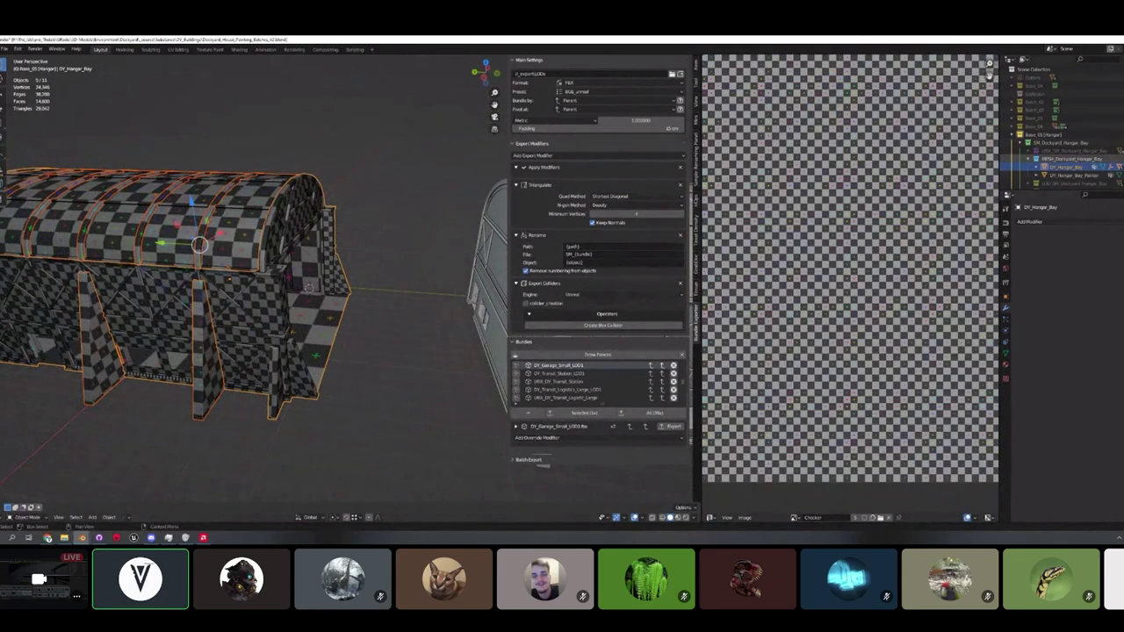
left_click(1120, 159)
scroll(1093, 168, "down", 1)
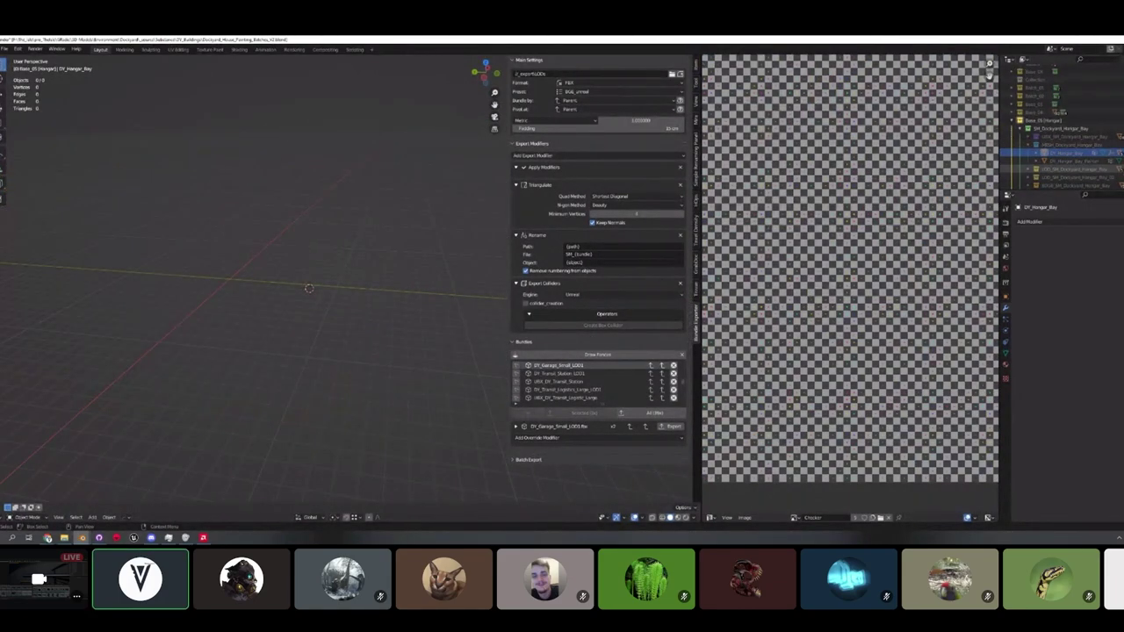
left_click(1120, 168)
middle_click_drag(290, 257, 407, 236)
Select the LOD1 hangar's end-wall faces linked by seams in Edit Mode and compare them with the UV layout.
left_click(325, 256)
key("Tab")
key("l")
scroll(374, 237, "up", 2)
scroll(869, 235, "down", 4)
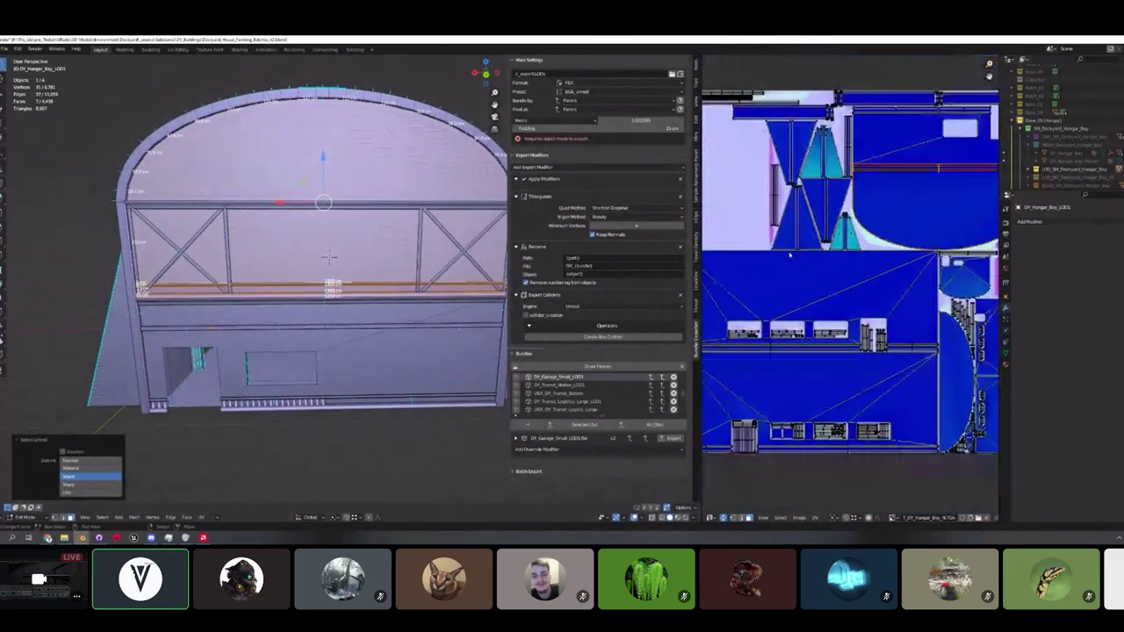
middle_click_drag(883, 217, 830, 262)
middle_click_drag(329, 257, 284, 301)
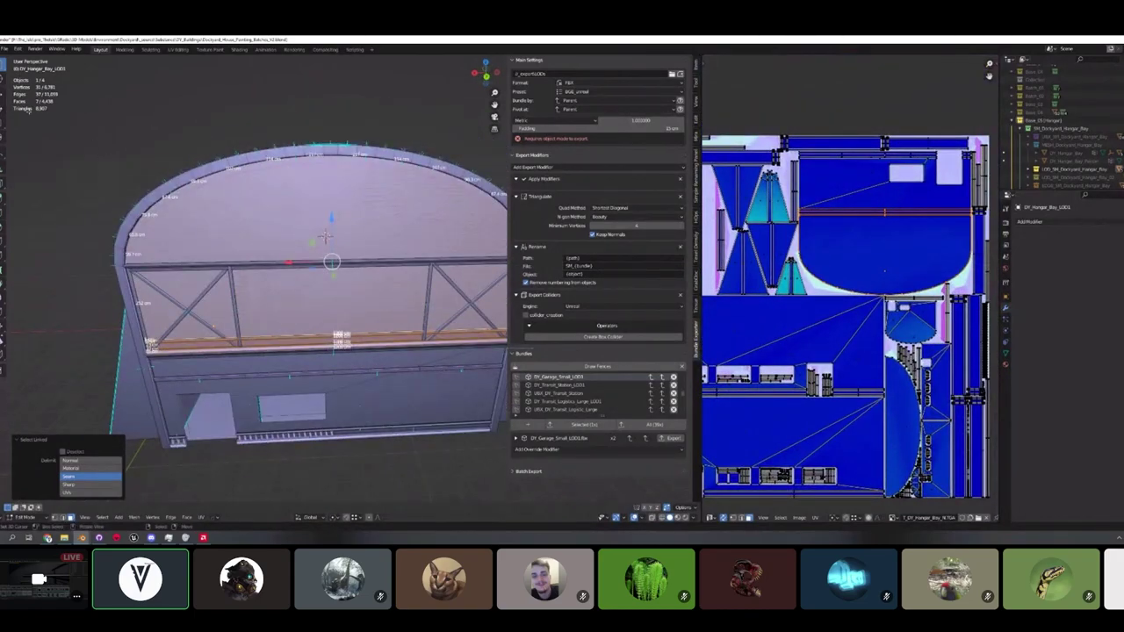
Hide the LOD1 hangar and show the checkered MESH version again.
left_click(1120, 169)
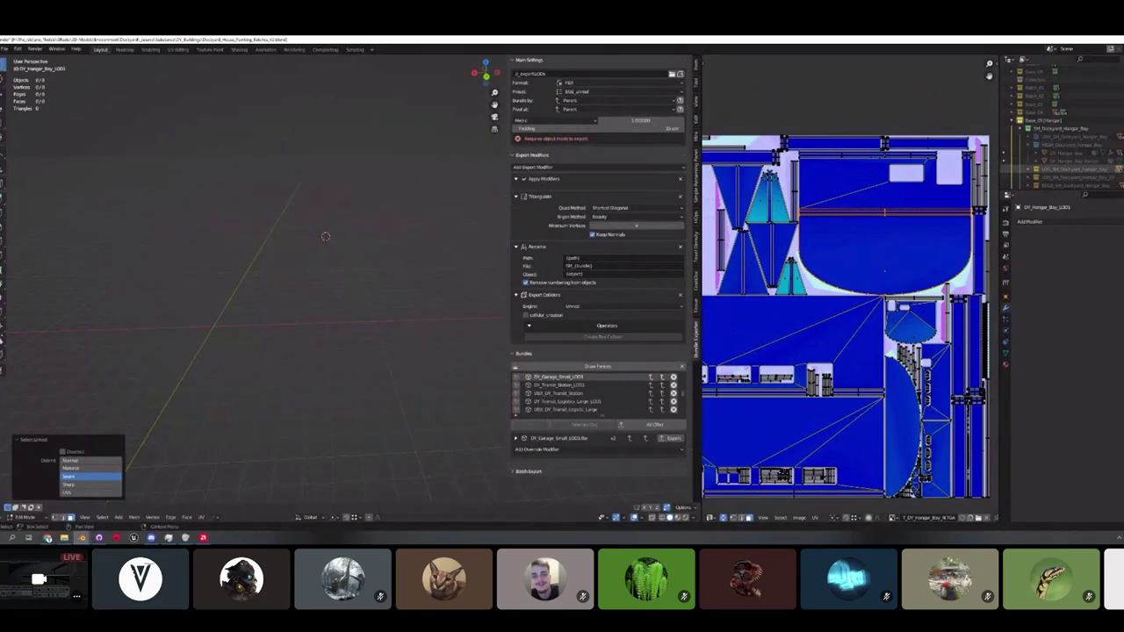
key("alt+h")
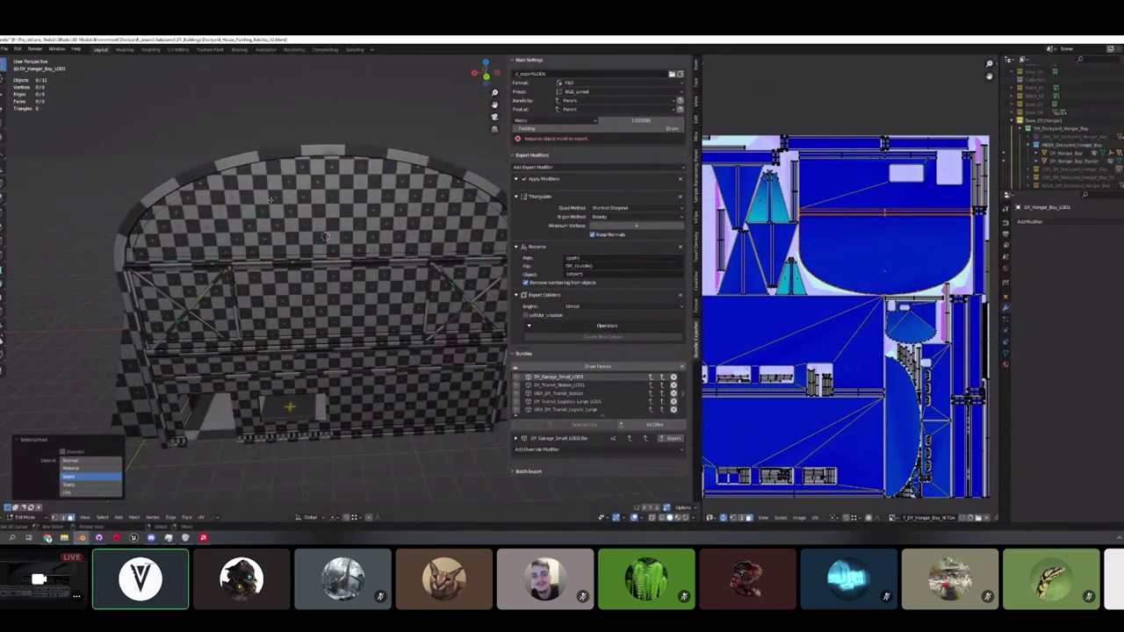
middle_click_drag(270, 198, 474, 228)
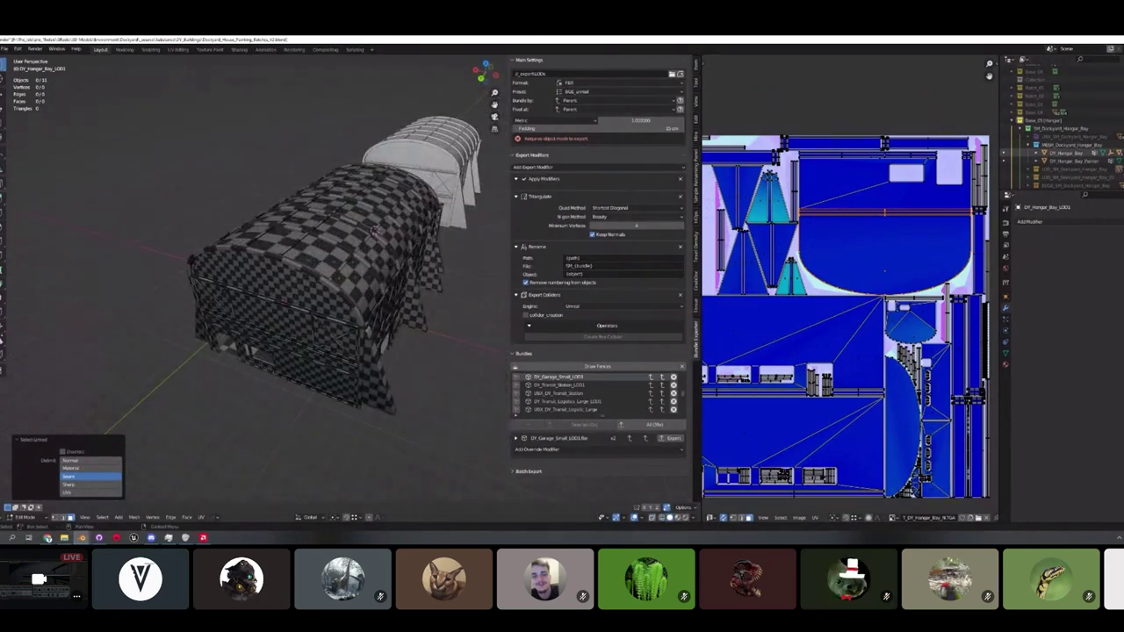
key("h")
key("alt+h")
Return to Object Mode and select the checkered hangar's main mesh.
key("shift+z")
left_click(696, 279)
left_click(696, 304)
mouse_move(448, 263)
middle_mouse_down()
mouse_move(358, 268)
mouse_move(298, 217)
middle_mouse_up()
key("shift+z")
key("Tab")
left_click(349, 262)
scroll(298, 217, "up", 4)
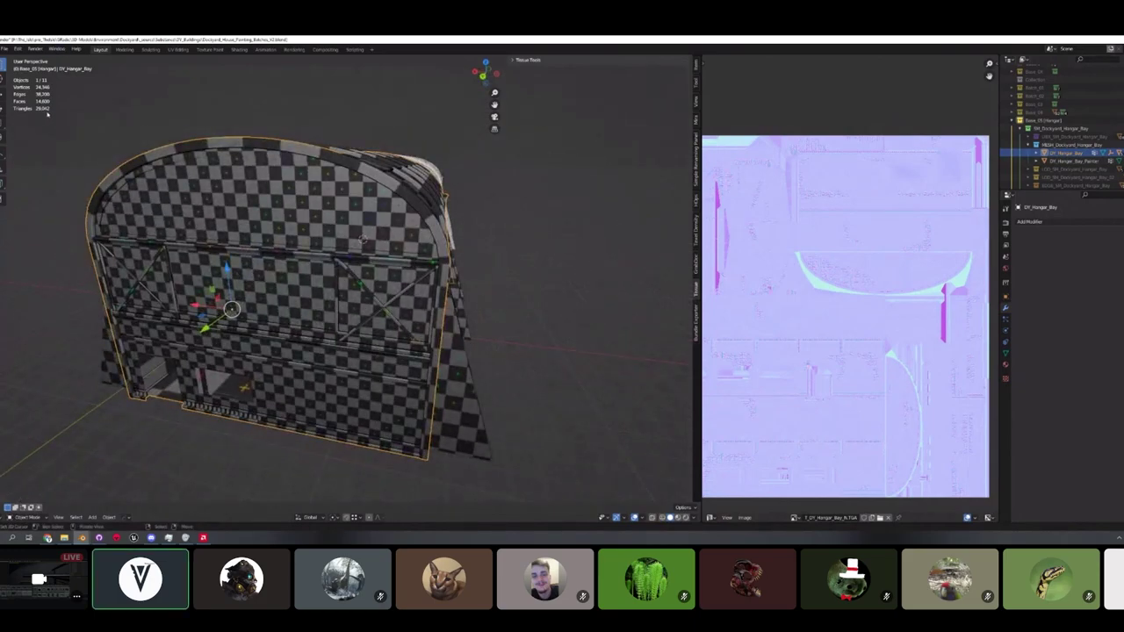
Examine the checkered hangar from several sides in solid and wireframe shading with all its parts selected.
middle_click_drag(61, 124, 236, 183)
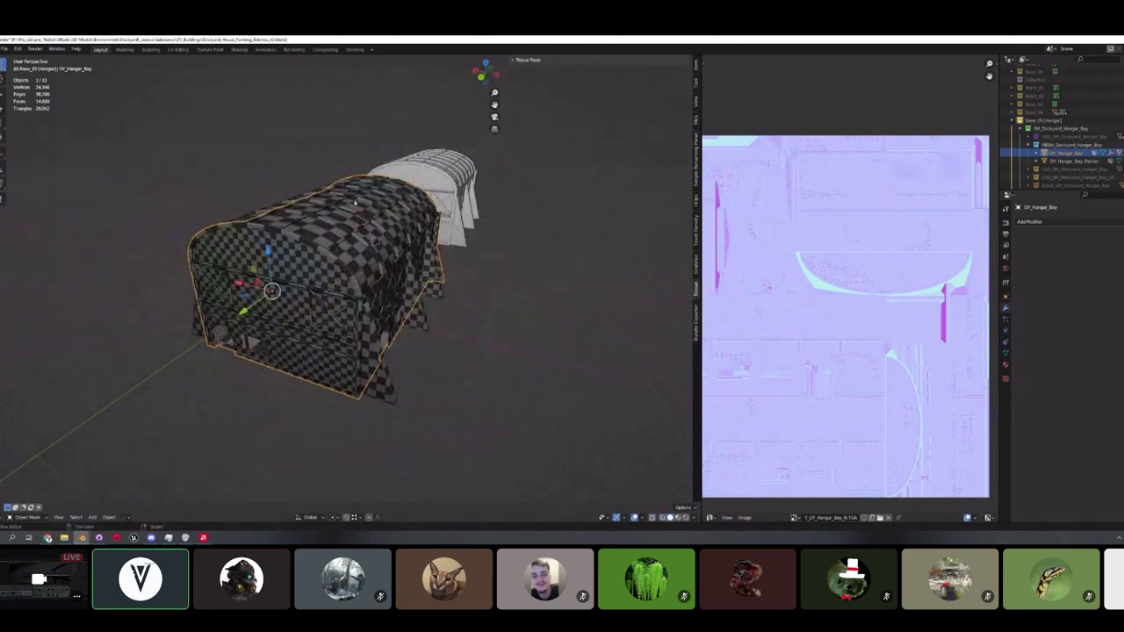
middle_click_drag(355, 203, 432, 190)
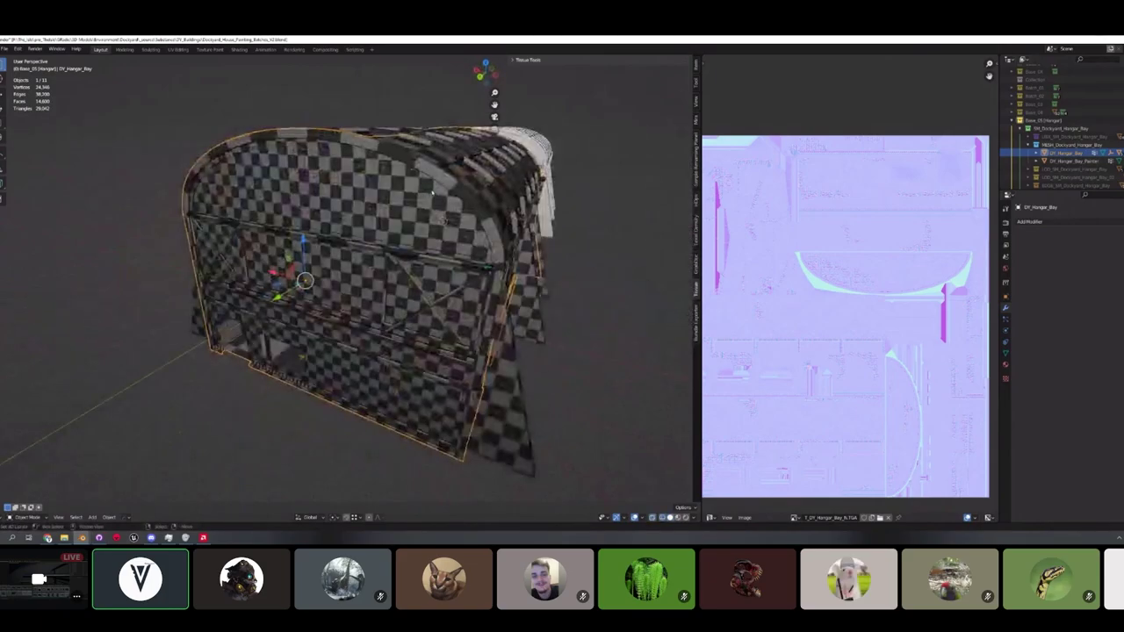
key("shift+z")
mouse_move(400, 228)
middle_mouse_down()
mouse_move(351, 223)
mouse_move(445, 220)
mouse_move(412, 205)
mouse_move(348, 209)
mouse_move(341, 324)
mouse_move(387, 322)
mouse_move(352, 279)
mouse_move(303, 250)
middle_mouse_up()
key("shift+z")
key("shift+z")
key("shift+z")
key("shift+z")
key("b")
left_click_drag(261, 178, 386, 290)
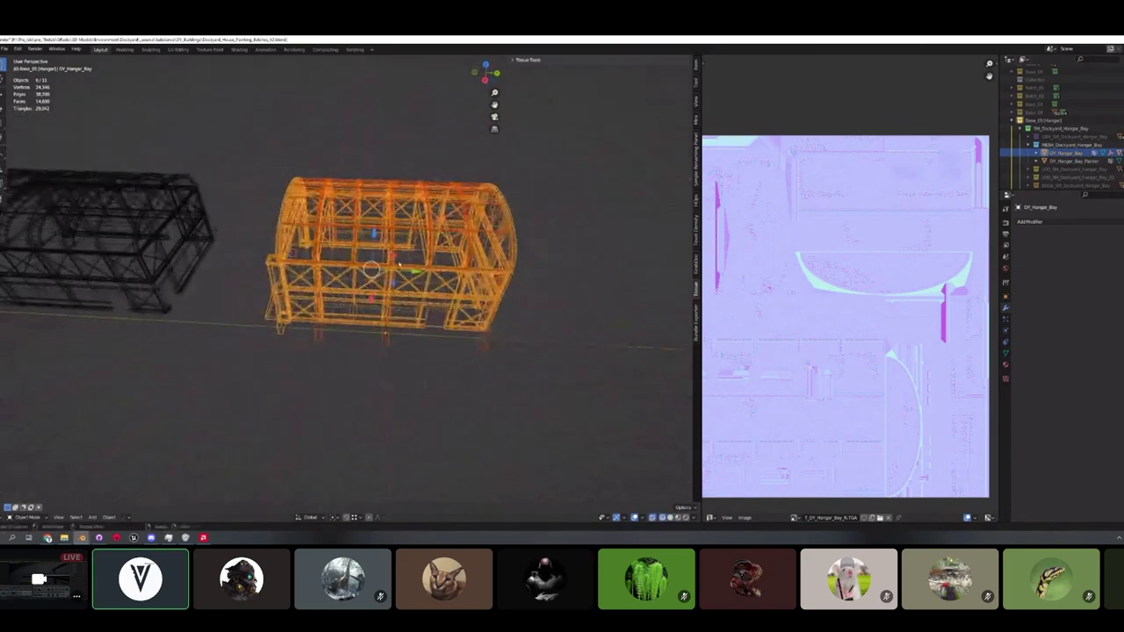
key("shift+z")
mouse_move(360, 241)
middle_mouse_down()
mouse_move(389, 257)
mouse_move(420, 246)
middle_mouse_up()
Select the checkered hangar's main mesh, inspect it up close and save the file.
left_click(388, 259)
key("shift+z")
key("shift+z")
scroll(386, 250, "up", 5)
key("ctrl+s")
middle_click_drag(351, 264, 413, 256)
scroll(452, 257, "down", 5)
scroll(421, 255, "down", 3)
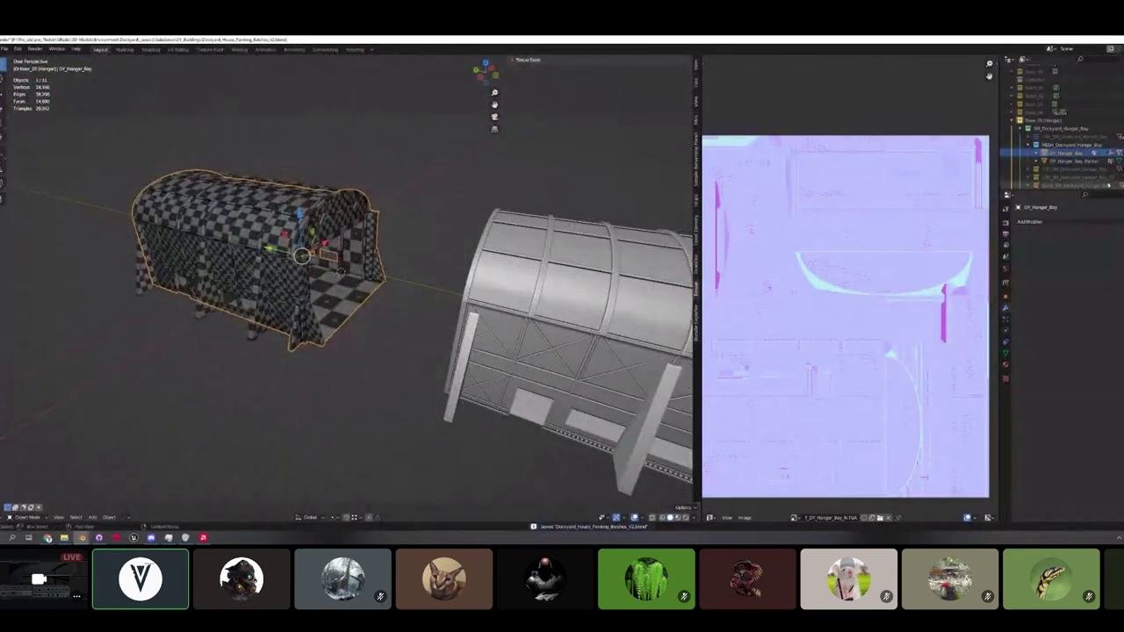
Hide the MESH version, show the LOD2 hangar and select it.
left_click(1122, 145)
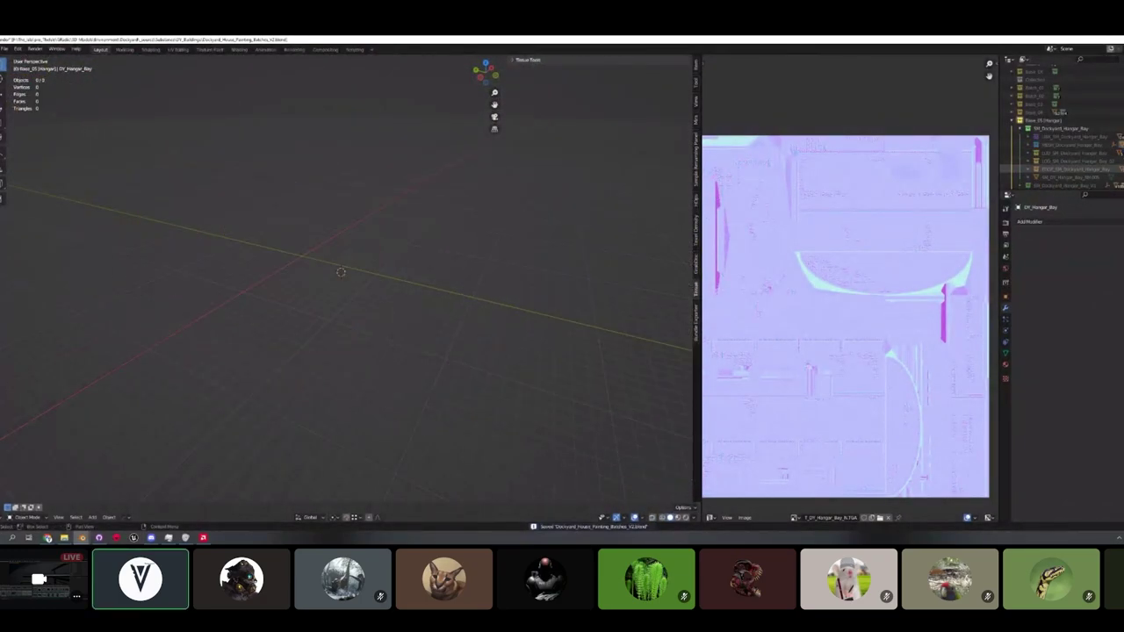
left_click(1122, 162)
scroll(442, 245, "up", 2)
left_click(387, 252)
Examine the LOD2 hangar from all sides in solid and wireframe shading.
middle_click_drag(404, 251, 500, 215)
key("shift+z")
key("shift+z")
left_click(504, 213)
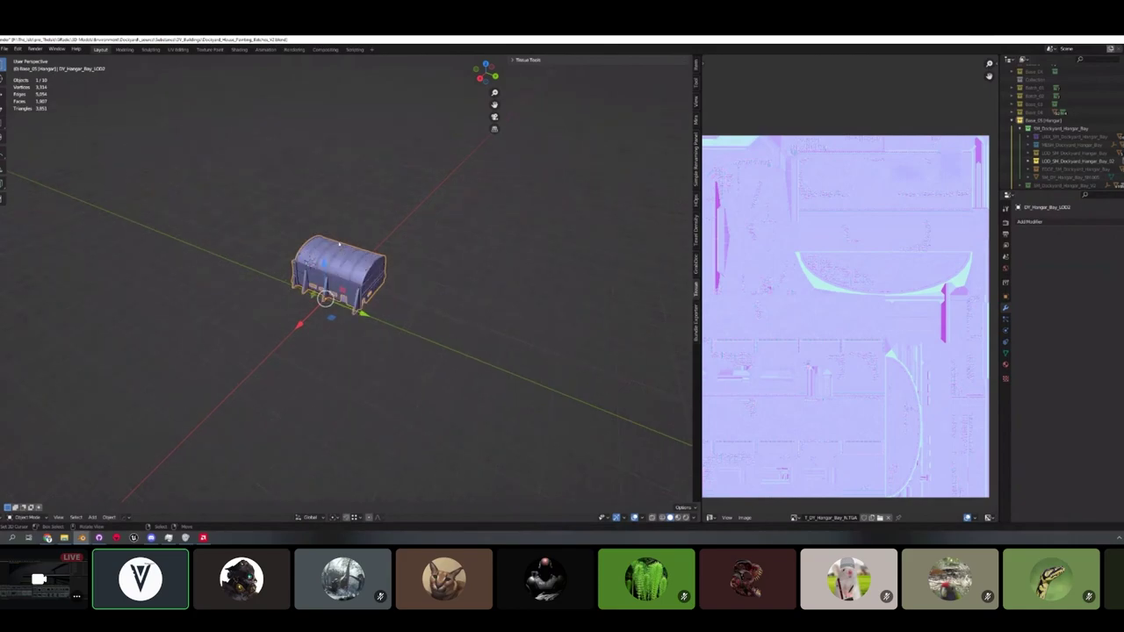
middle_click_drag(433, 191, 478, 180)
scroll(474, 182, "up", 3)
key("shift+z")
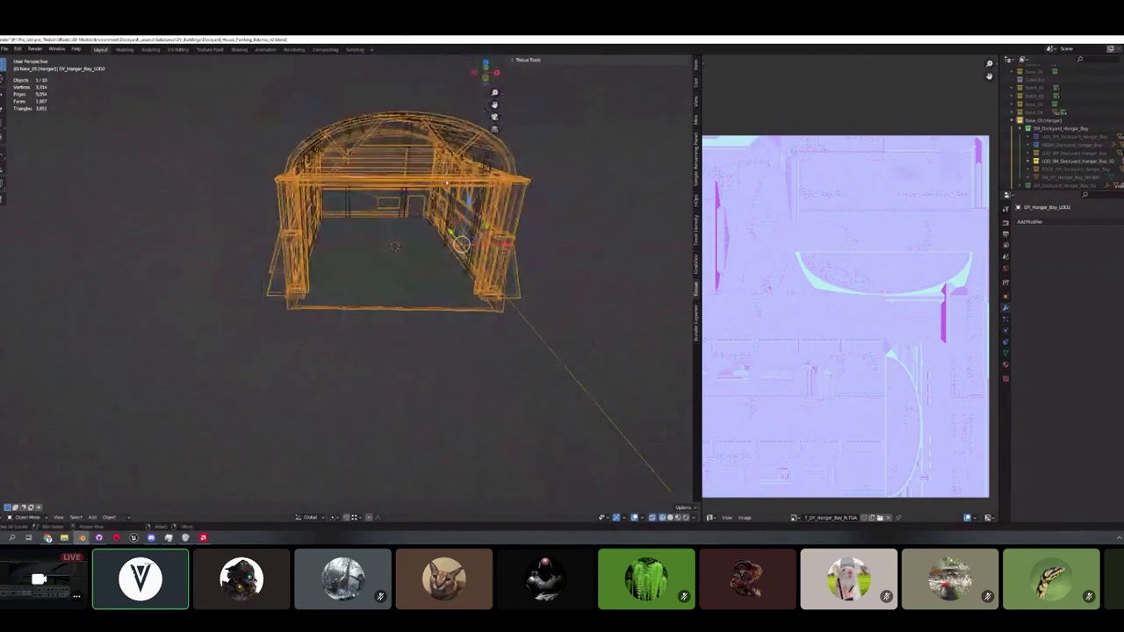
key("shift+z")
scroll(351, 211, "up", 2)
mouse_move(325, 206)
middle_mouse_down()
mouse_move(367, 199)
mouse_move(406, 214)
middle_mouse_up()
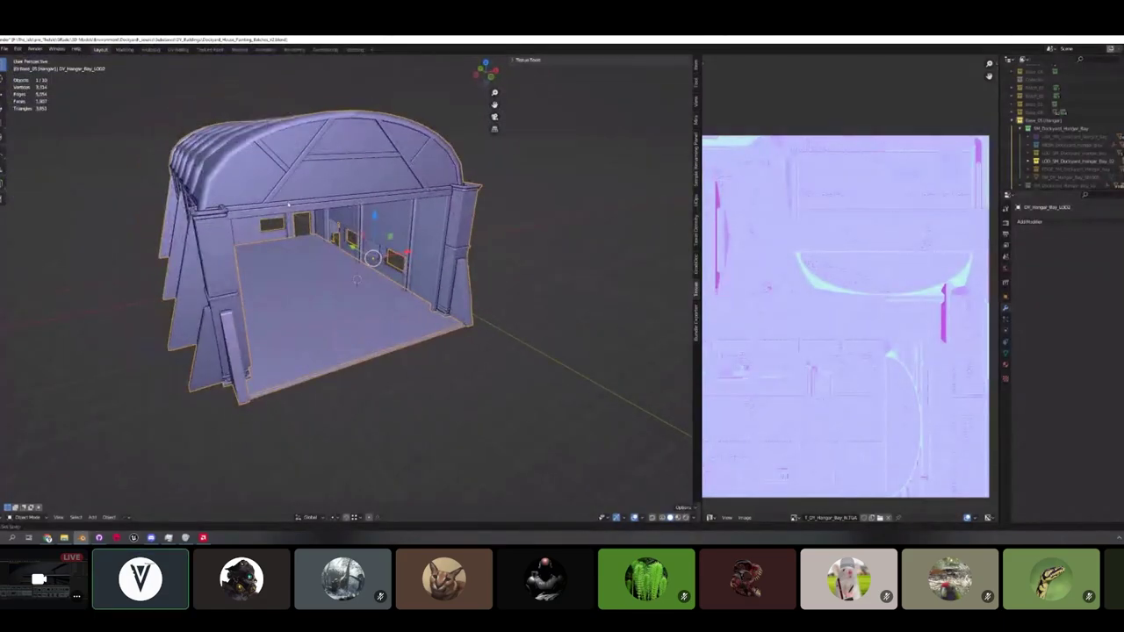
middle_click_drag(518, 269, 484, 258)
middle_click_drag(452, 384, 474, 260)
Select the linked flat faces of the LOD2 hangar's side wall in Edit Mode.
scroll(421, 303, "up", 3)
key("Tab")
left_click(412, 299)
key("ctrl+alt+shift+f")
key("shift+z")
key("shift+z")
scroll(755, 459, "down", 2)
middle_click_drag(755, 458, 865, 265)
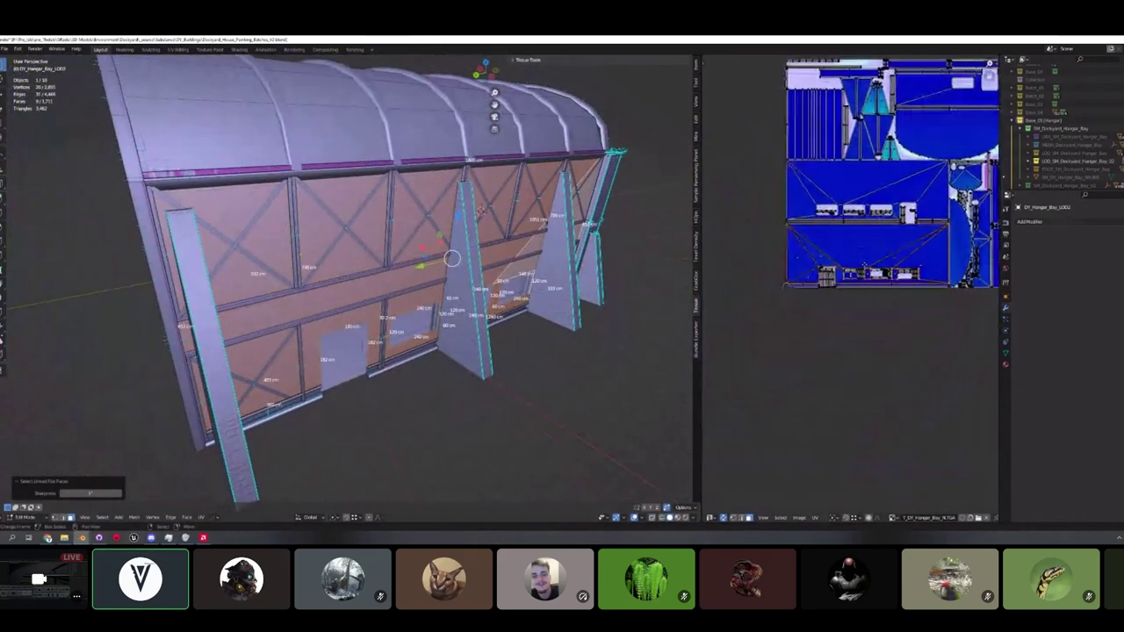
Examine the LOD2 side wall's UV faces and window cutouts up close in the UV Editor.
scroll(852, 278, "up", 6)
scroll(844, 299, "down", 2)
scroll(760, 288, "up", 2)
middle_click_drag(767, 284, 824, 279)
left_click(806, 297, "shift")
mouse_move(948, 288)
middle_mouse_down()
mouse_move(742, 291)
mouse_move(900, 289)
mouse_move(895, 308)
mouse_move(942, 315)
middle_mouse_up()
left_click(743, 288)
scroll(743, 290, "down", 1)
key("c")
left_click(862, 284)
scroll(841, 283, "down", 1)
scroll(896, 307, "down", 1)
Switch to edge selection and select a single edge of the side wall in the UV layout.
key("2")
left_click(858, 200)
middle_click_drag(904, 225, 817, 271)
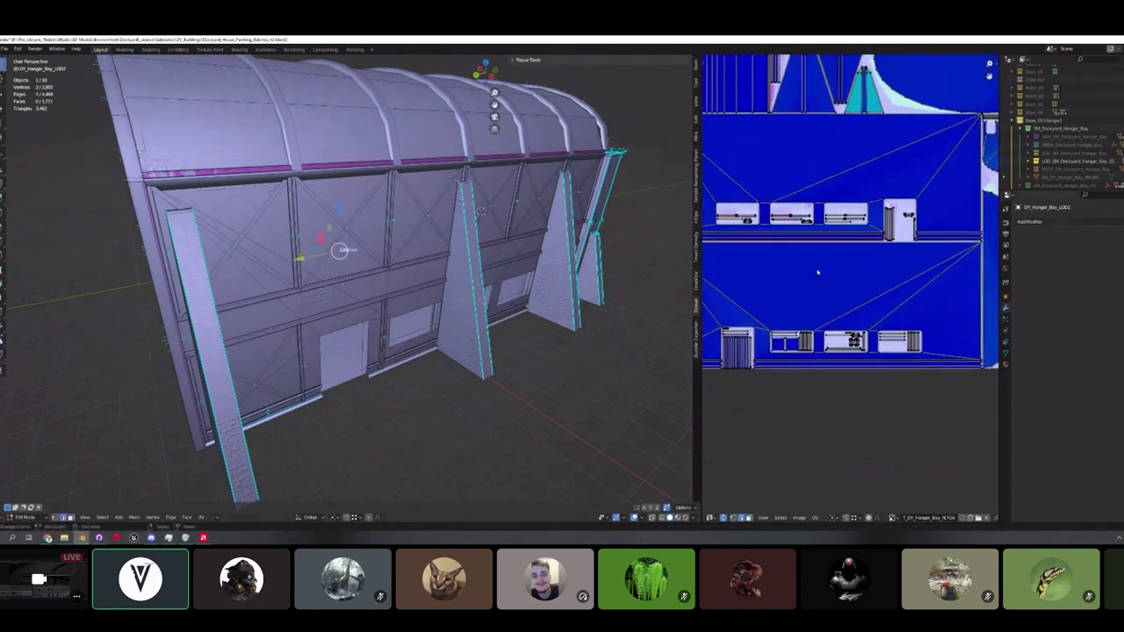
Select the linked UV faces of a trapezoid buttress island in the LOD2 hangar's UV layout.
left_click(887, 247)
middle_click_drag(896, 252, 852, 328)
scroll(685, 338, "down", 2)
scroll(840, 286, "up", 1)
scroll(858, 295, "down", 1)
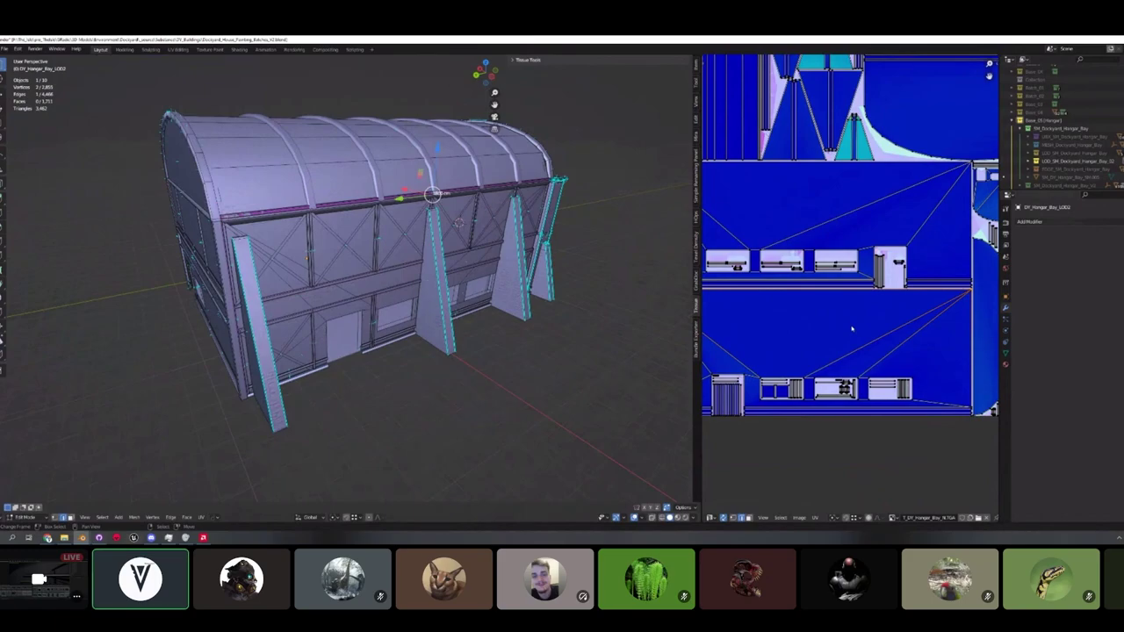
scroll(851, 329, "down", 3)
scroll(863, 257, "up", 5)
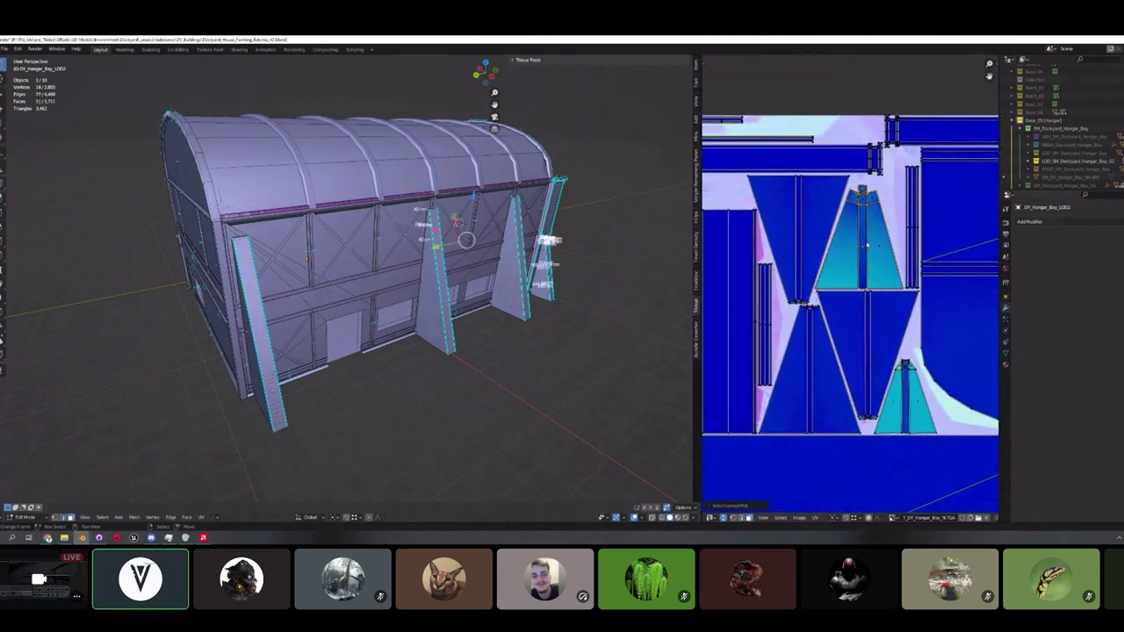
scroll(868, 245, "down", 1)
middle_click_drag(868, 245, 771, 241)
left_click(861, 244)
key("l")
Return the LOD2 hangar to Object Mode and examine its opposite side wall.
middle_click_drag(386, 321, 349, 329)
key("Tab")
middle_click_drag(472, 255, 394, 238)
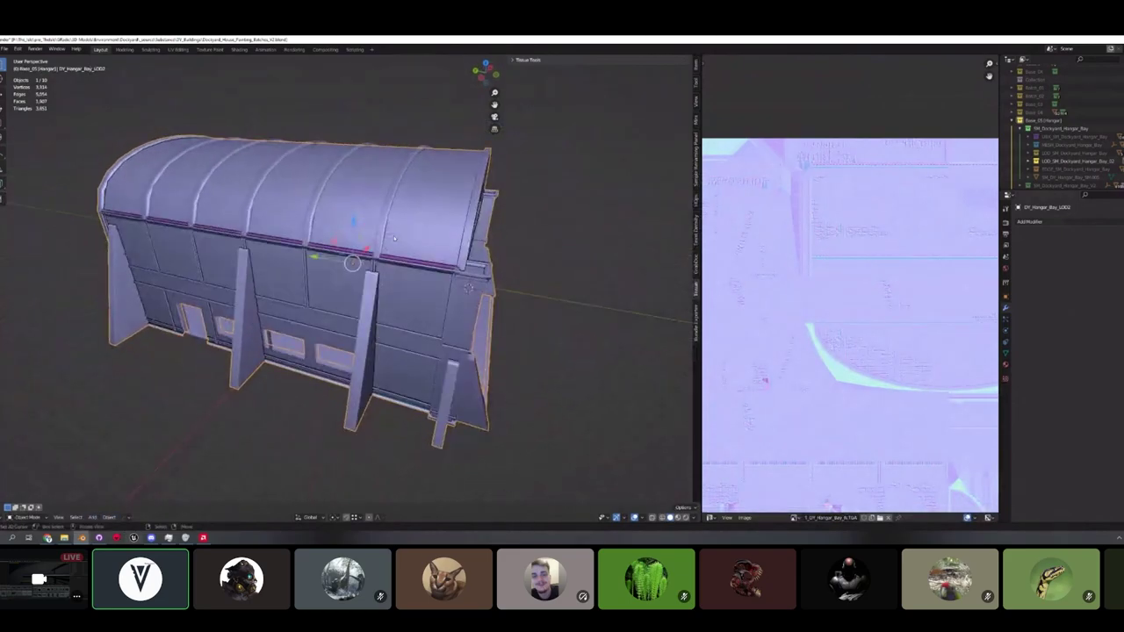
Hide the small hangar's collection, show the large hangar's collection, and select the large hangar mesh.
scroll(1027, 142, "up", 2)
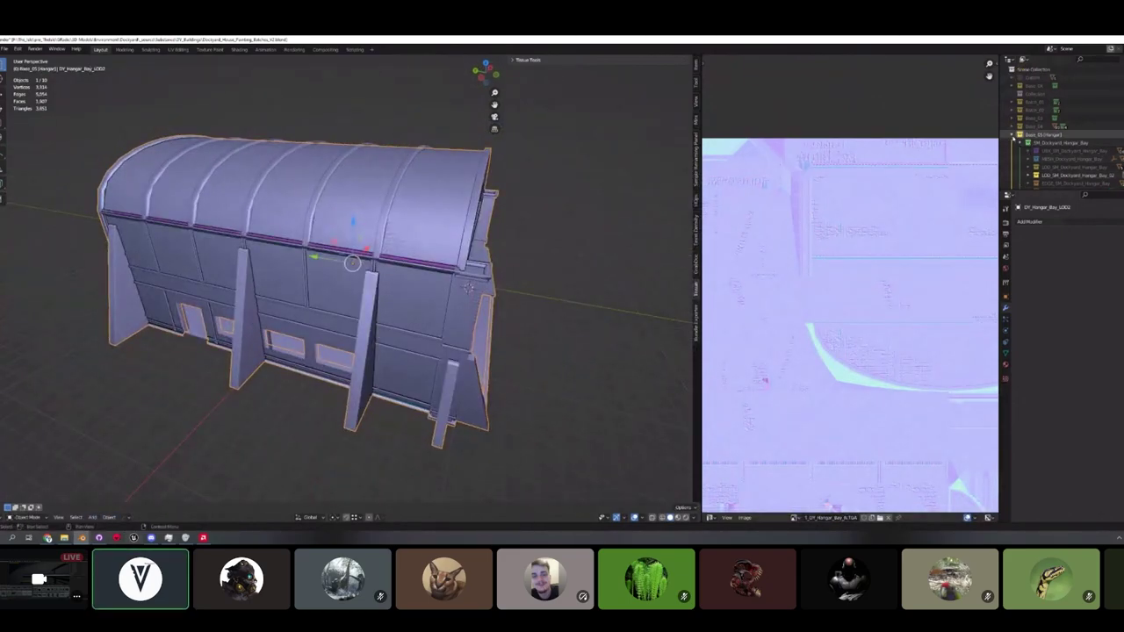
left_click(1014, 135)
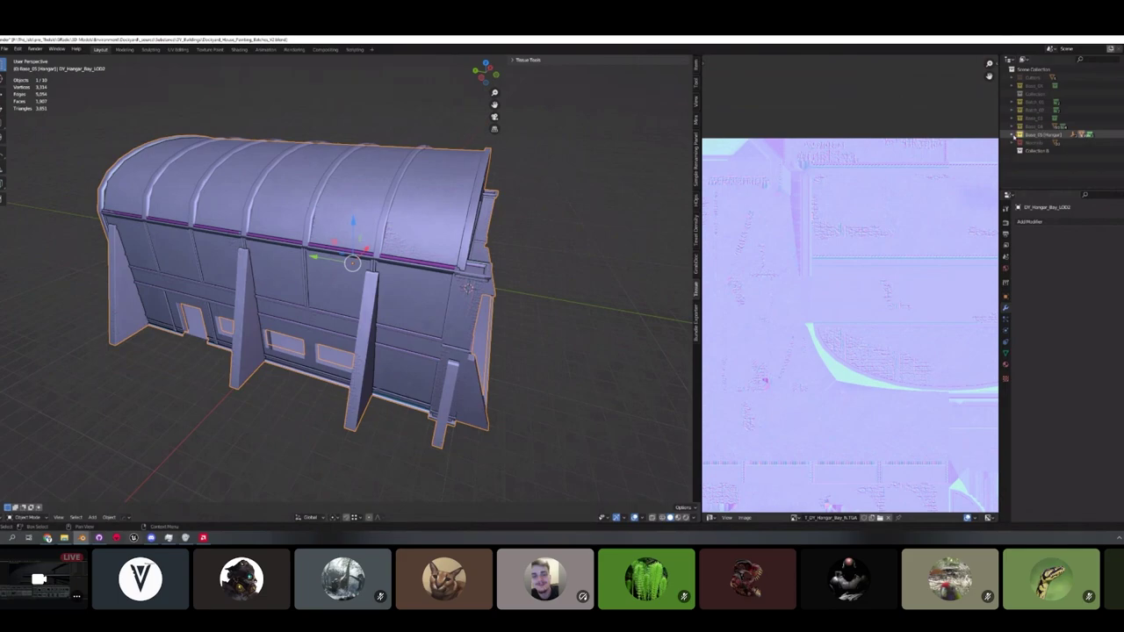
left_click(1014, 136)
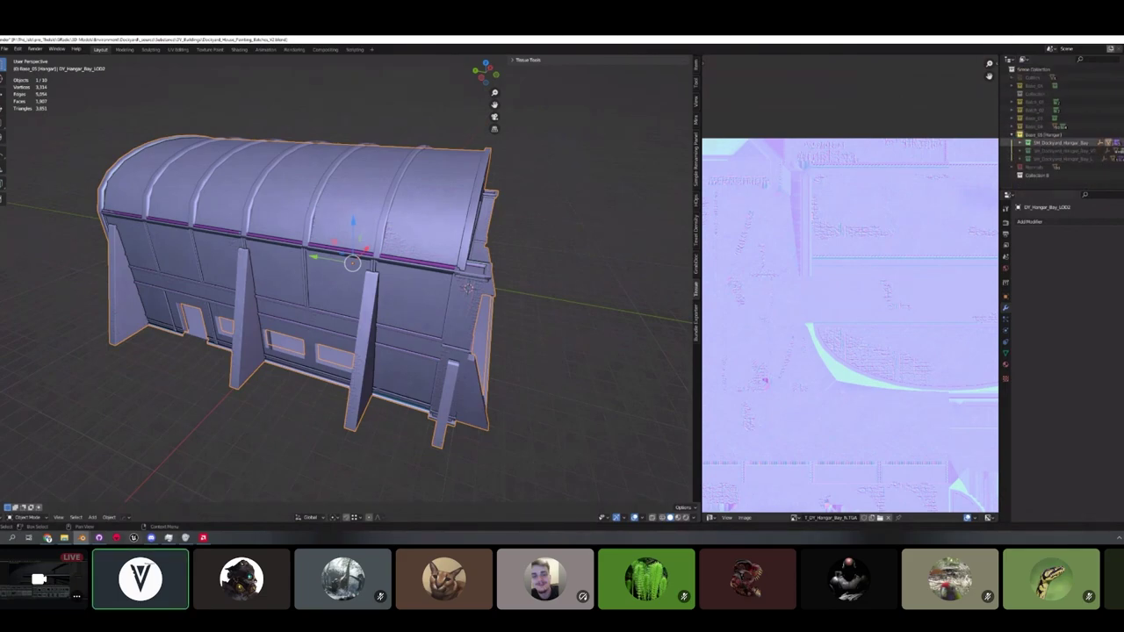
left_click(1120, 142)
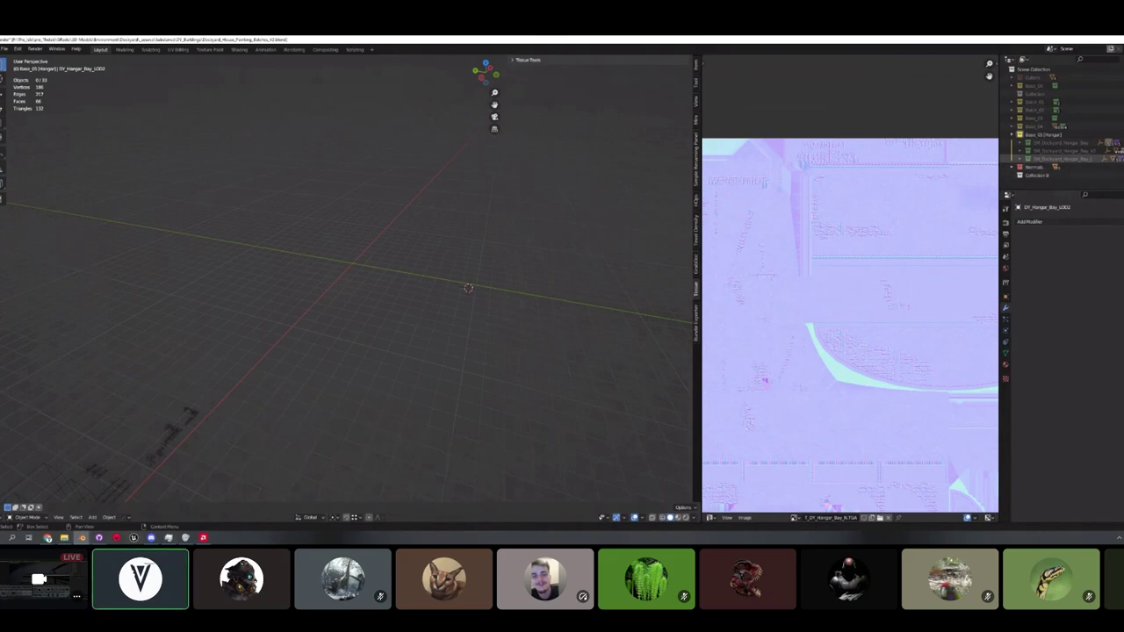
middle_click_drag(492, 263, 430, 272)
left_click(417, 197)
middle_click_drag(417, 196, 377, 297, "shift")
scroll(1058, 167, "down", 3)
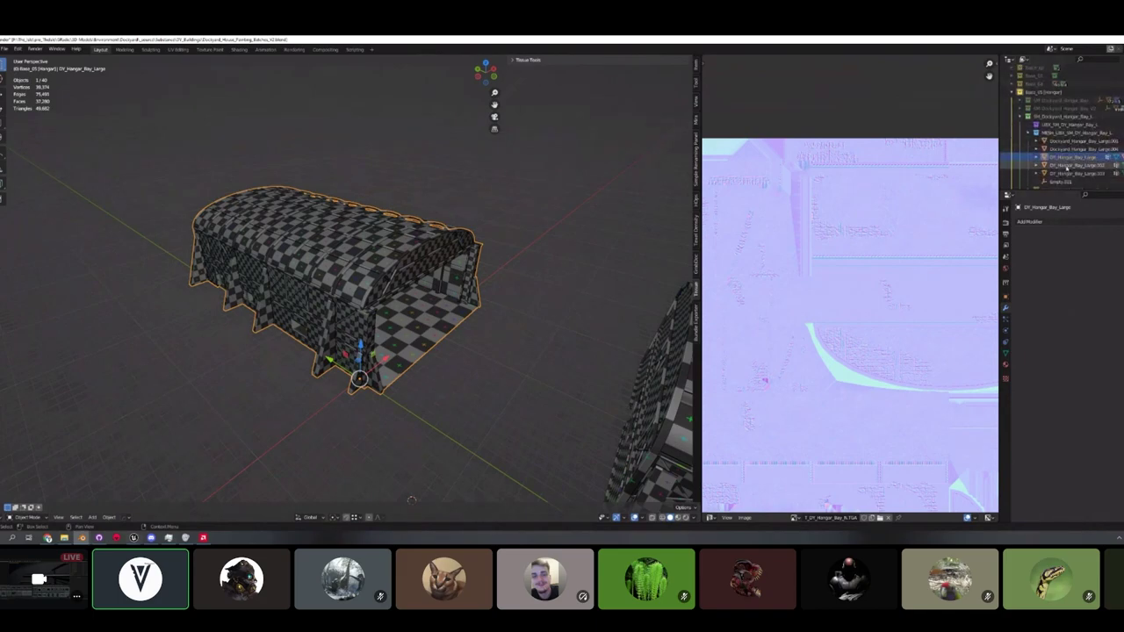
Hide the large hangar's full mesh collection and show its LOD collection instead.
left_click(1036, 142)
left_click(1028, 135)
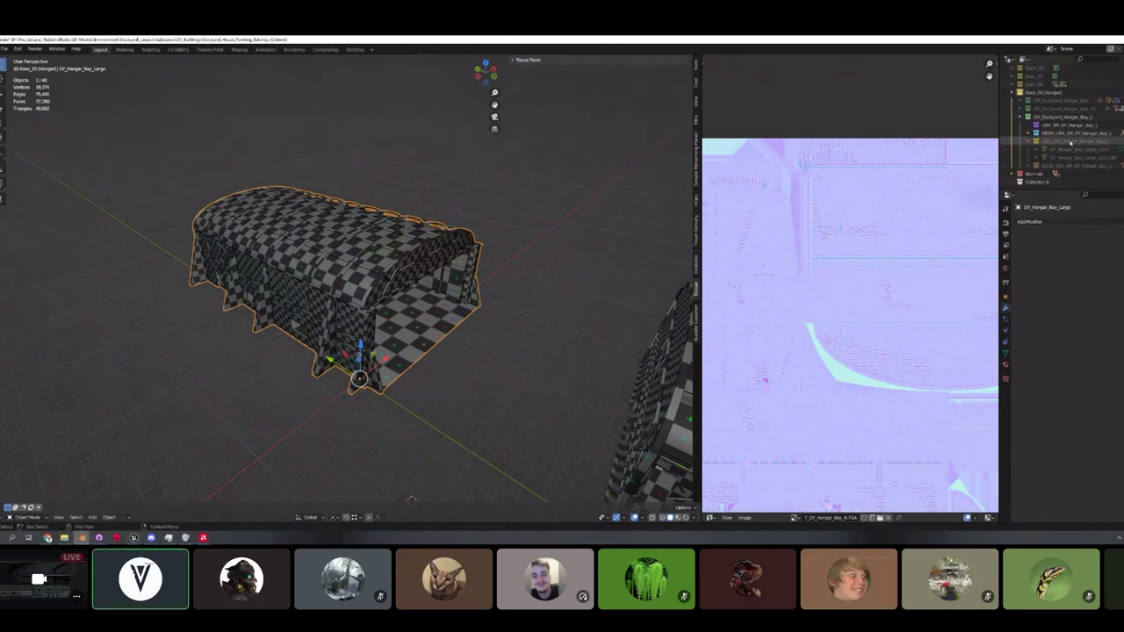
middle_click_drag(523, 260, 545, 258)
scroll(505, 261, "up", 2)
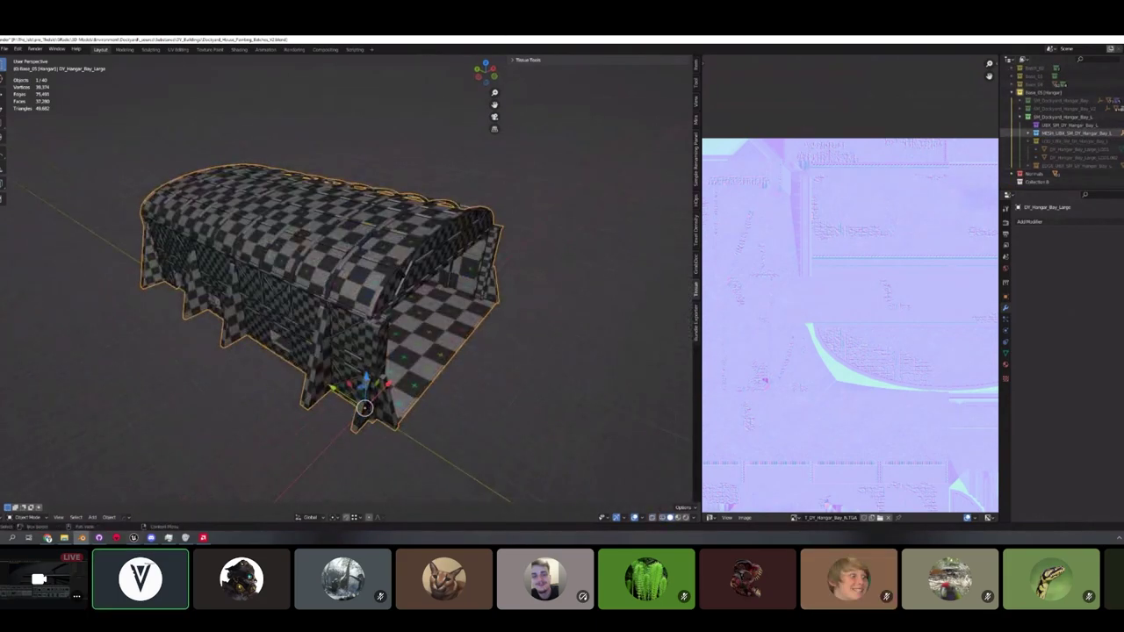
left_click(1122, 133)
left_click(1121, 141)
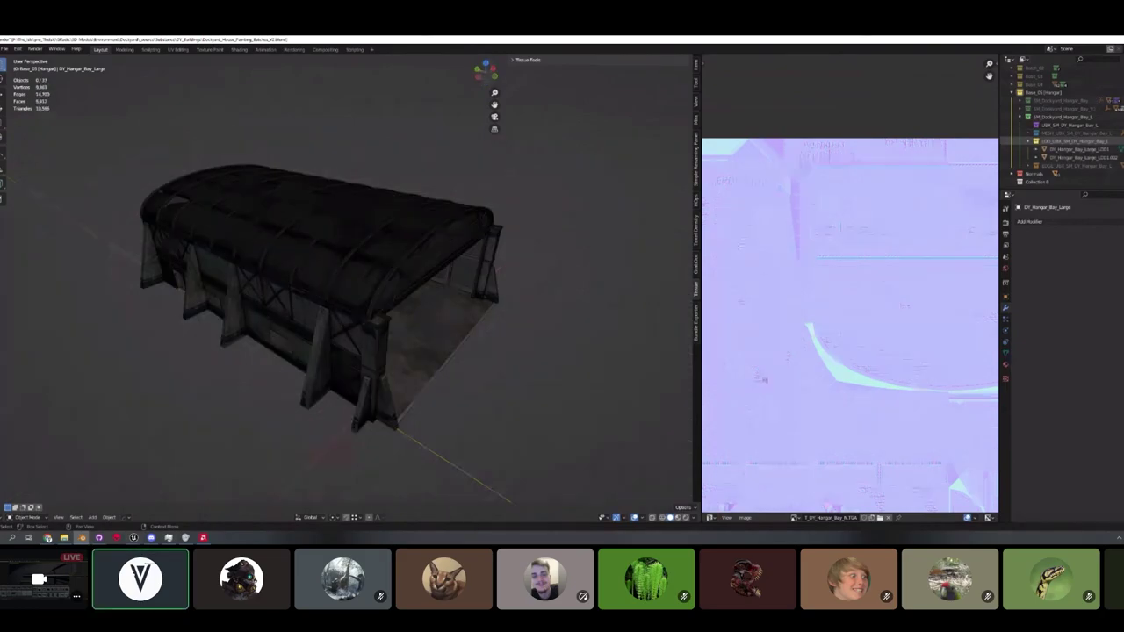
Select the large hangar's LOD1 mesh and inspect its end wall in Edit Mode.
middle_click_drag(403, 318, 544, 226)
left_click(404, 258)
middle_click_drag(360, 264, 539, 264)
key("Tab")
middle_click_drag(426, 251, 463, 256)
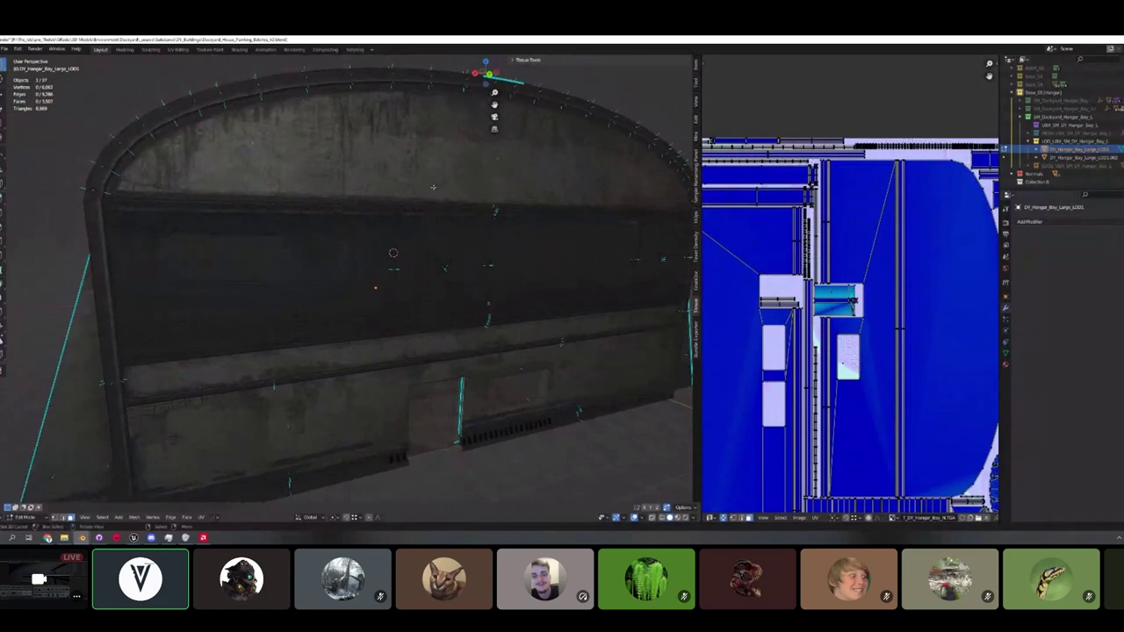
left_click(429, 172)
middle_click_drag(429, 172, 466, 175)
Return to Object Mode and examine the large LOD1 hangar's walls up close.
key("Tab")
scroll(369, 263, "down", 2)
middle_click_drag(369, 264, 429, 236)
scroll(469, 241, "up", 4)
scroll(391, 263, "down", 5)
scroll(391, 264, "up", 4)
key("Tab")
key("Tab")
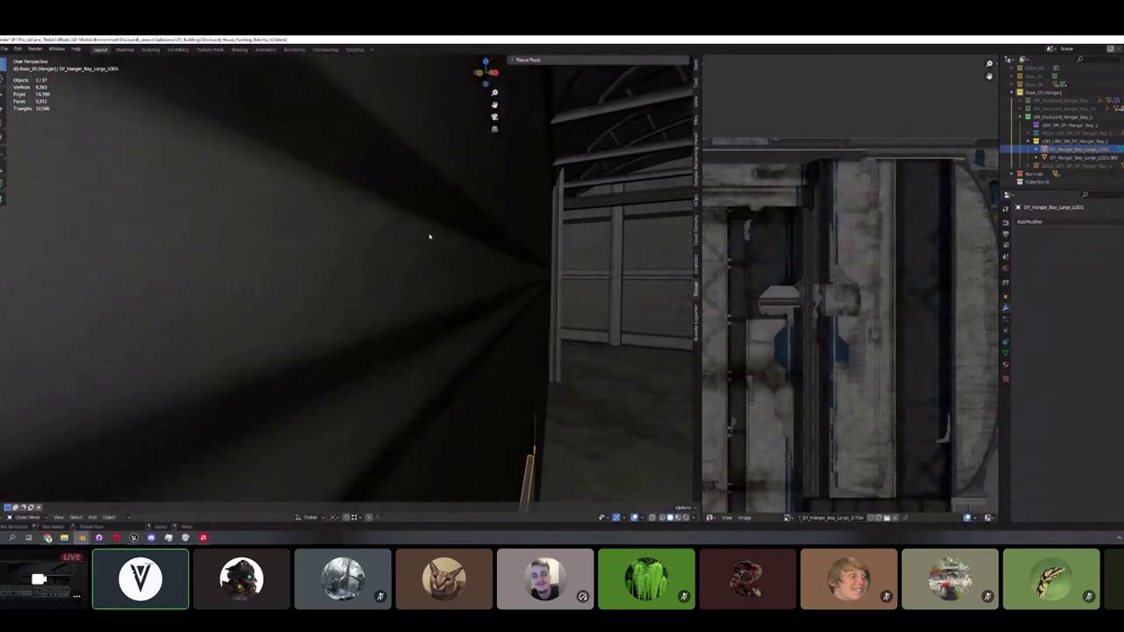
Swap the large hangar's LOD collection for its full mesh collection and select a piece of the interior wall.
left_click(1121, 141)
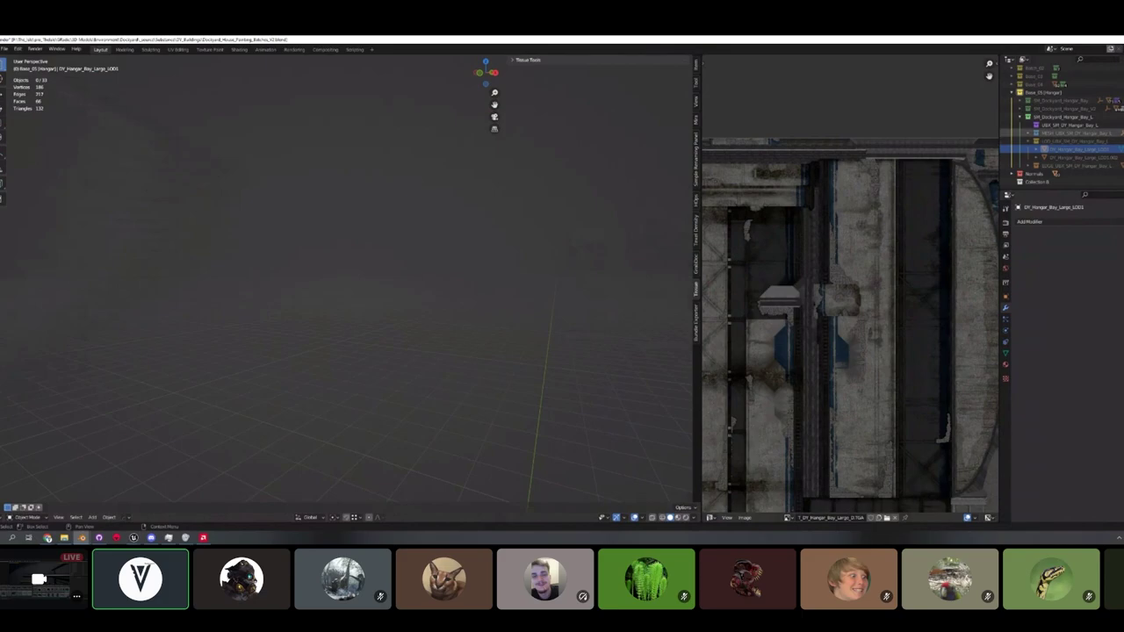
left_click(1121, 133)
middle_click_drag(552, 255, 449, 191)
left_click(524, 255)
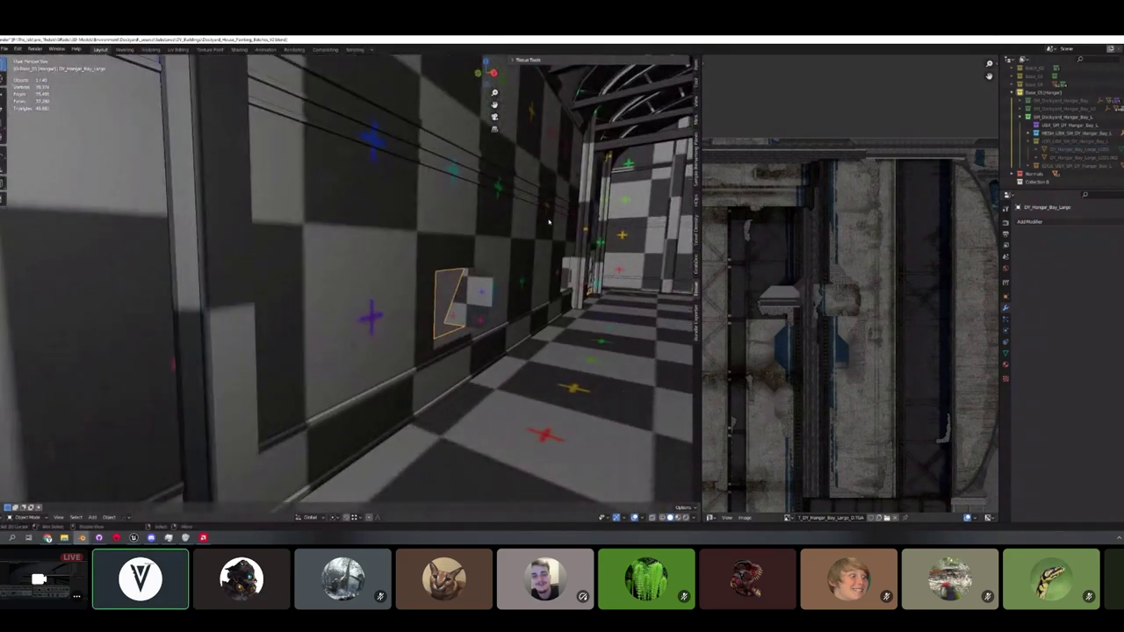
Hide the full mesh collection, show the LOD collection again, and examine the large hangar's interior and front.
left_click(1075, 132)
left_click(1122, 133)
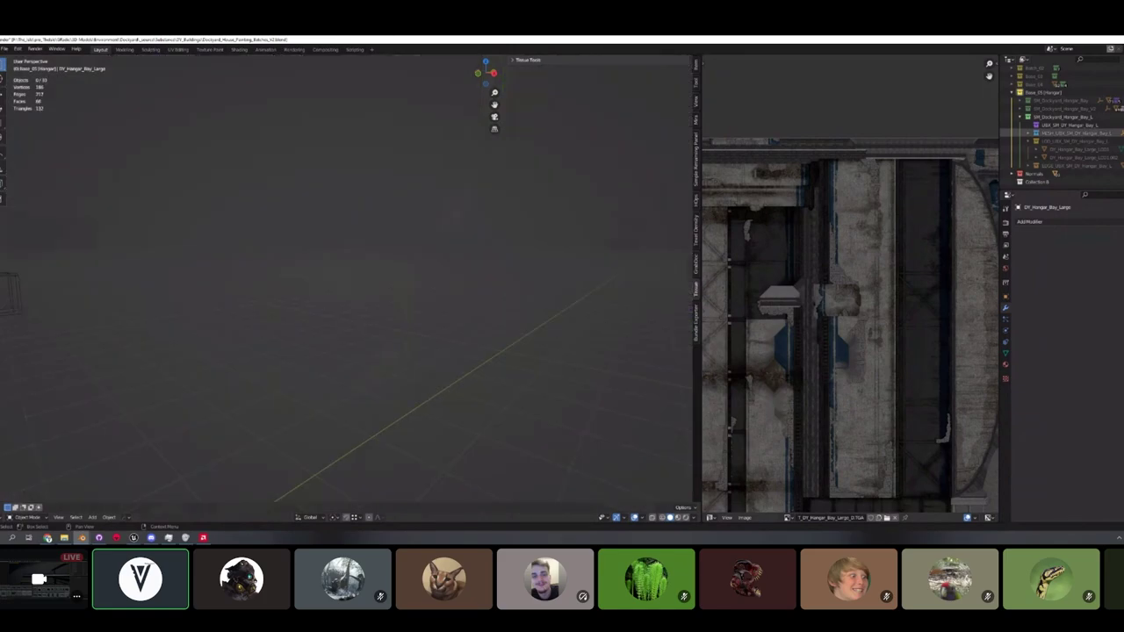
left_click(1122, 141)
middle_click_drag(487, 230, 521, 233)
scroll(521, 232, "down", 10)
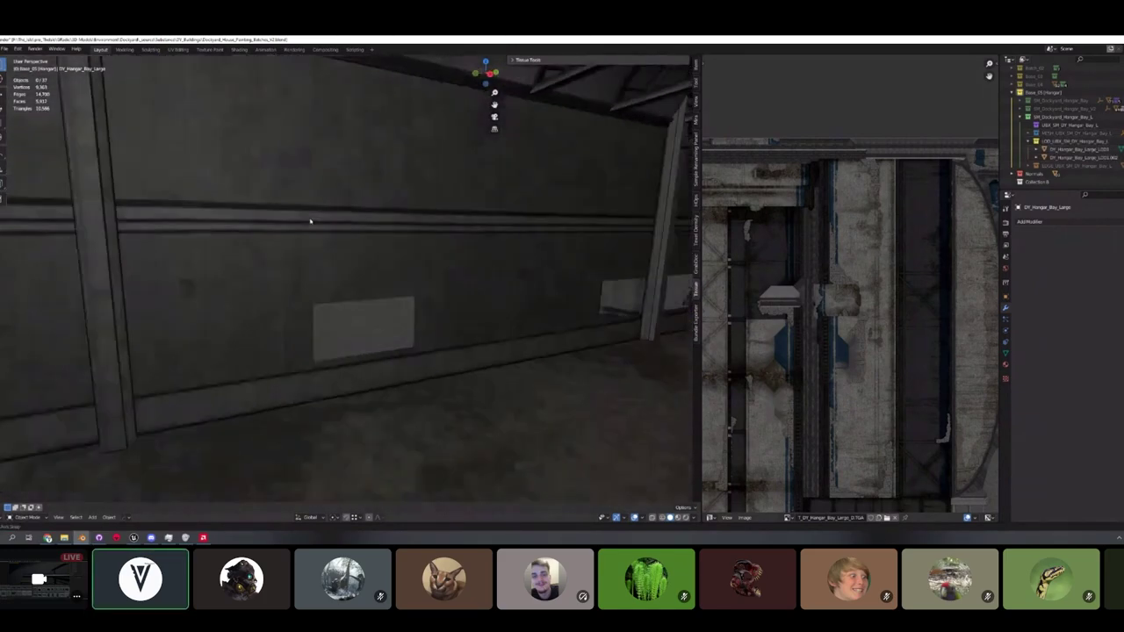
scroll(356, 297, "down", 3)
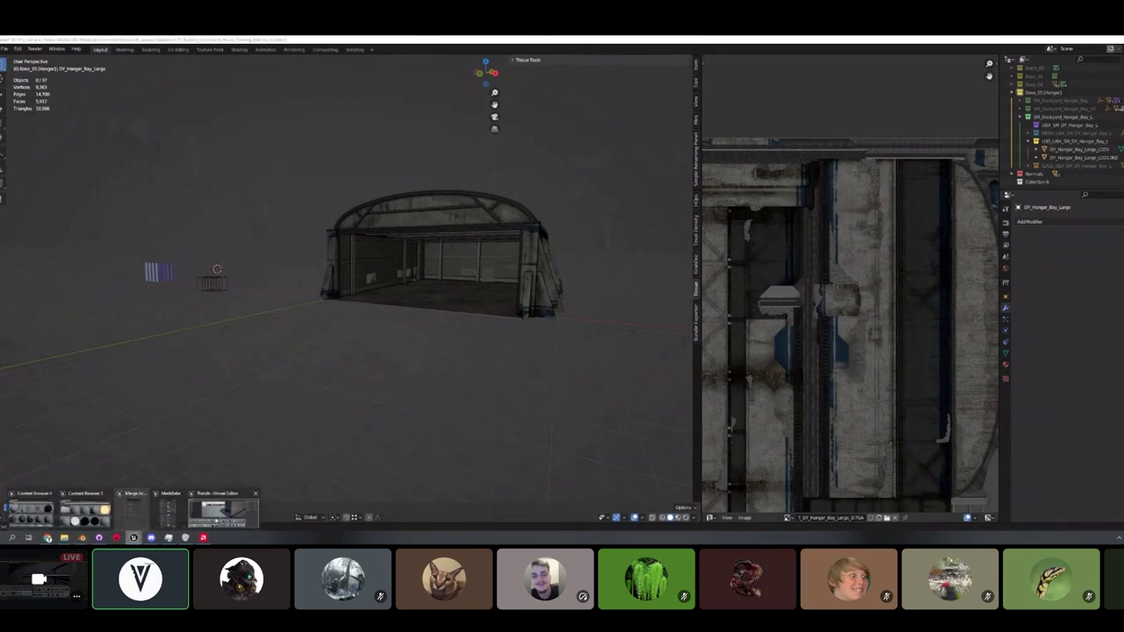
Switch to Unreal Editor and open the most recently used DY_Buildings_Demo level.
left_click(135, 539)
right_click_drag(597, 211, 562, 228)
left_click(8, 48)
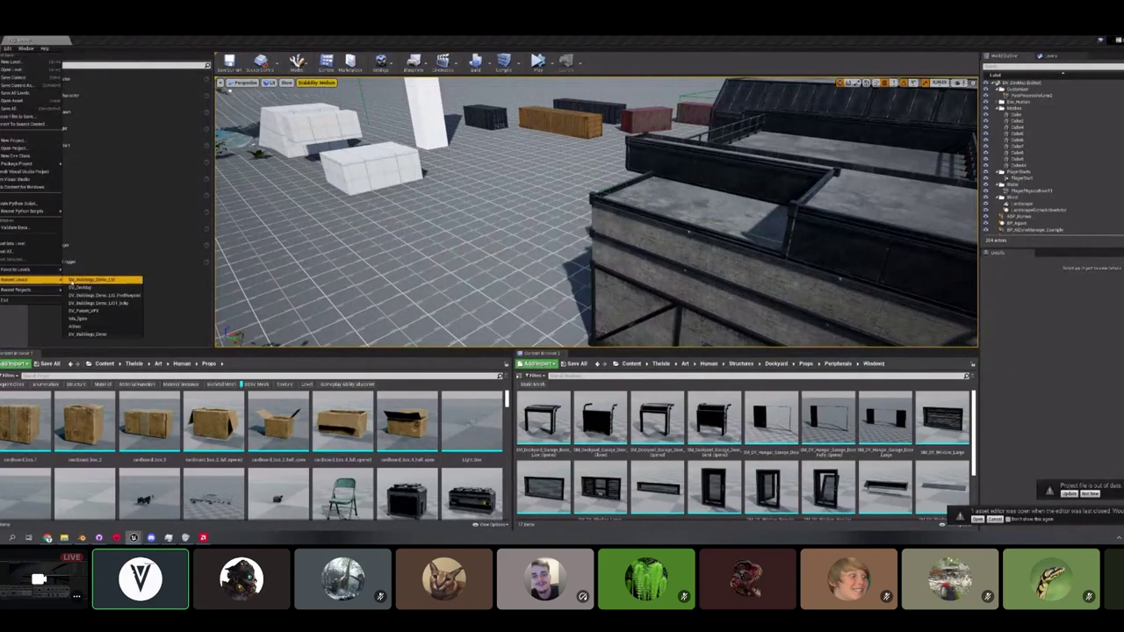
left_click(72, 280)
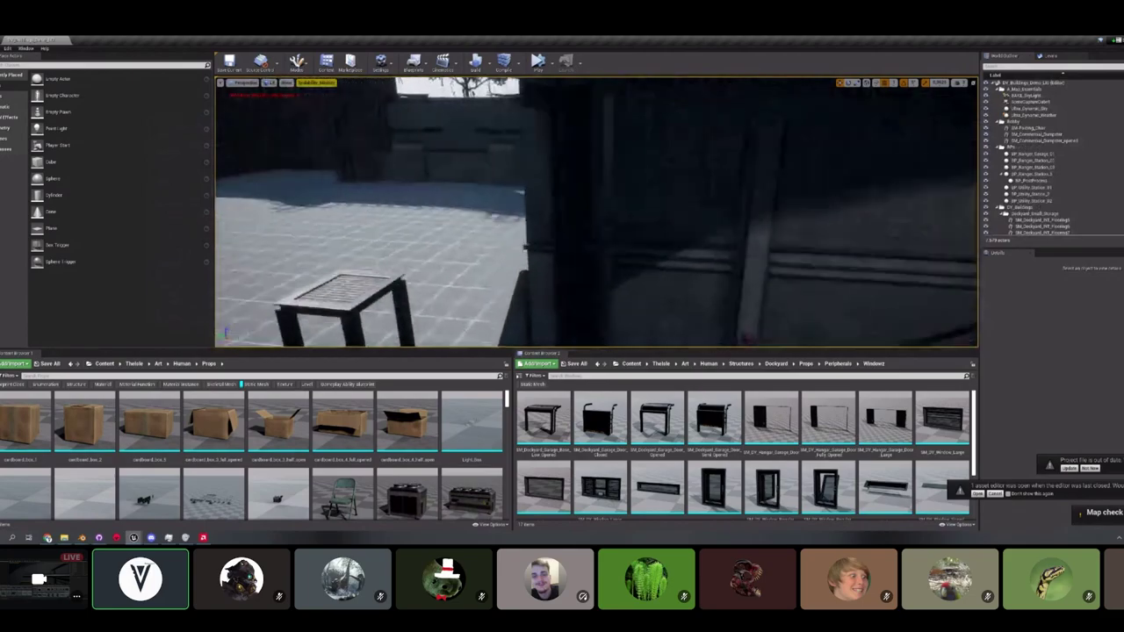
Select the SM_DY_Hangar_Bay_Large actor from inside the hangar.
right_click_drag(597, 211, 650, 219)
left_click(639, 260)
left_click(632, 202)
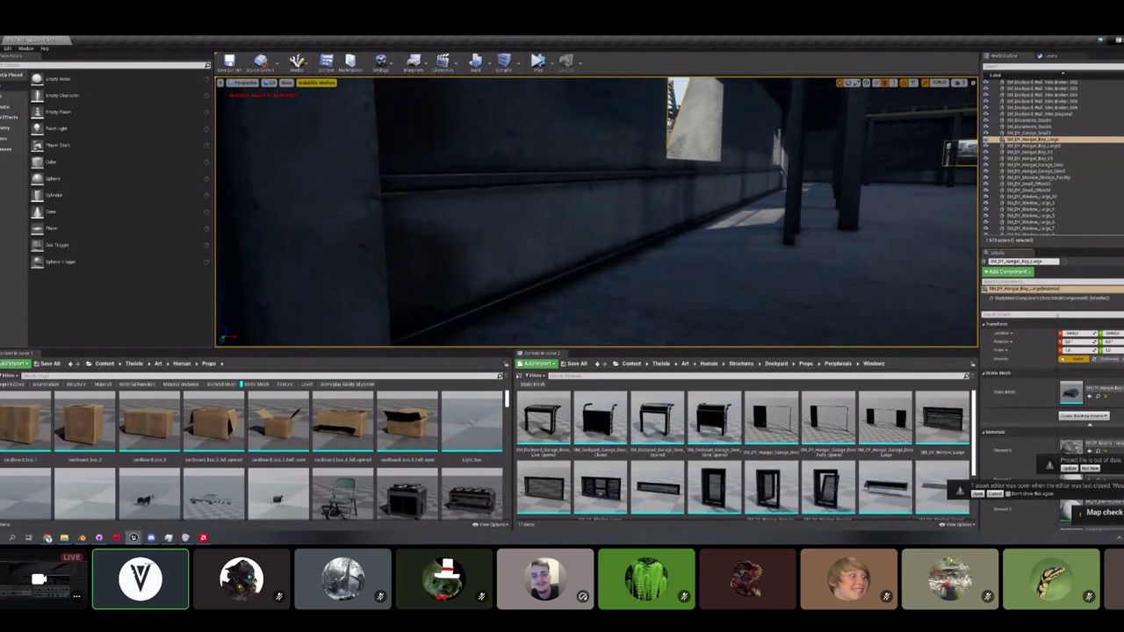
Preview the large hangar's LOD change by setting its Forced LOD Model to 3, and reset the value to 0.
scroll(1052, 395, "down", 3)
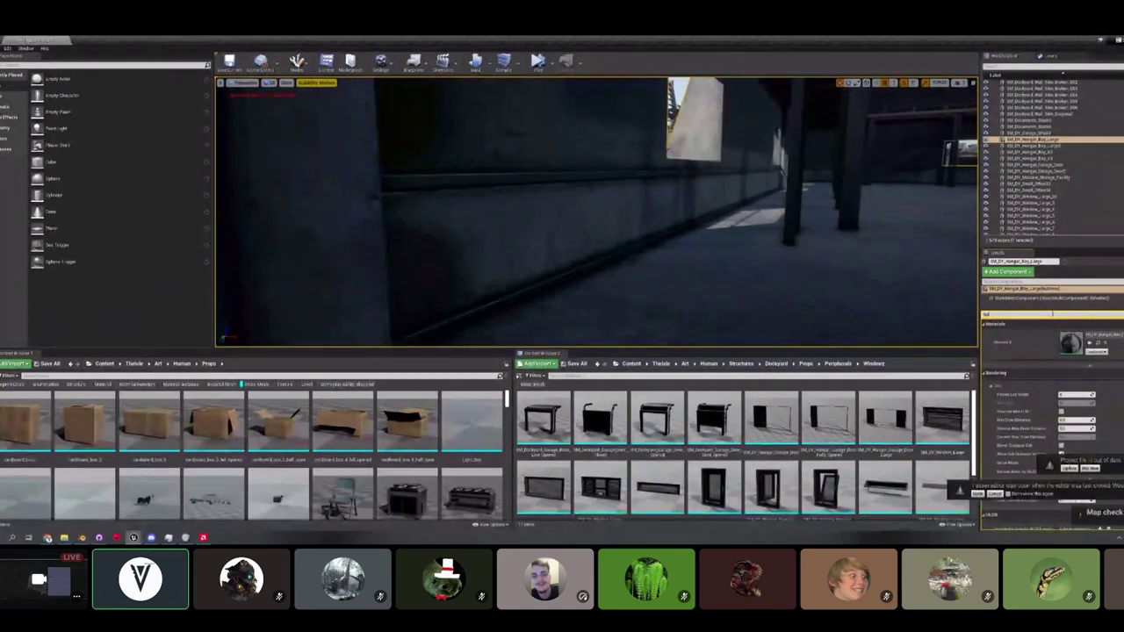
left_click(1072, 395)
type("3")
key("Return")
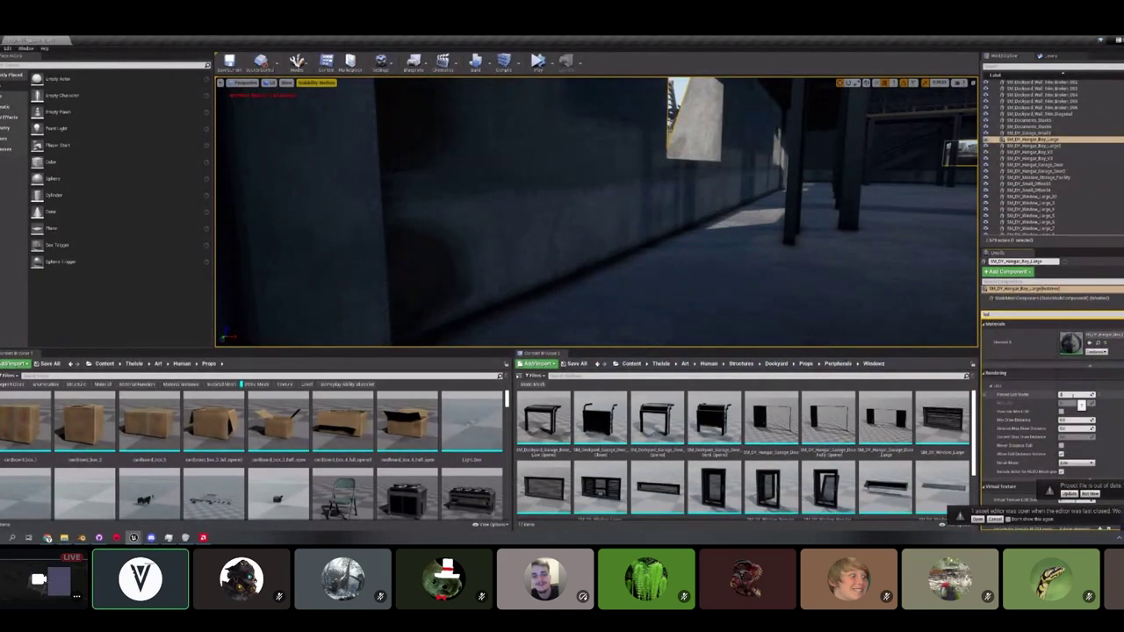
type("0")
key("Return")
Examine the large hangar in the level from inside, from the front and from above.
mouse_move(693, 232)
right_mouse_down()
mouse_move(658, 230)
mouse_move(672, 230)
right_mouse_up()
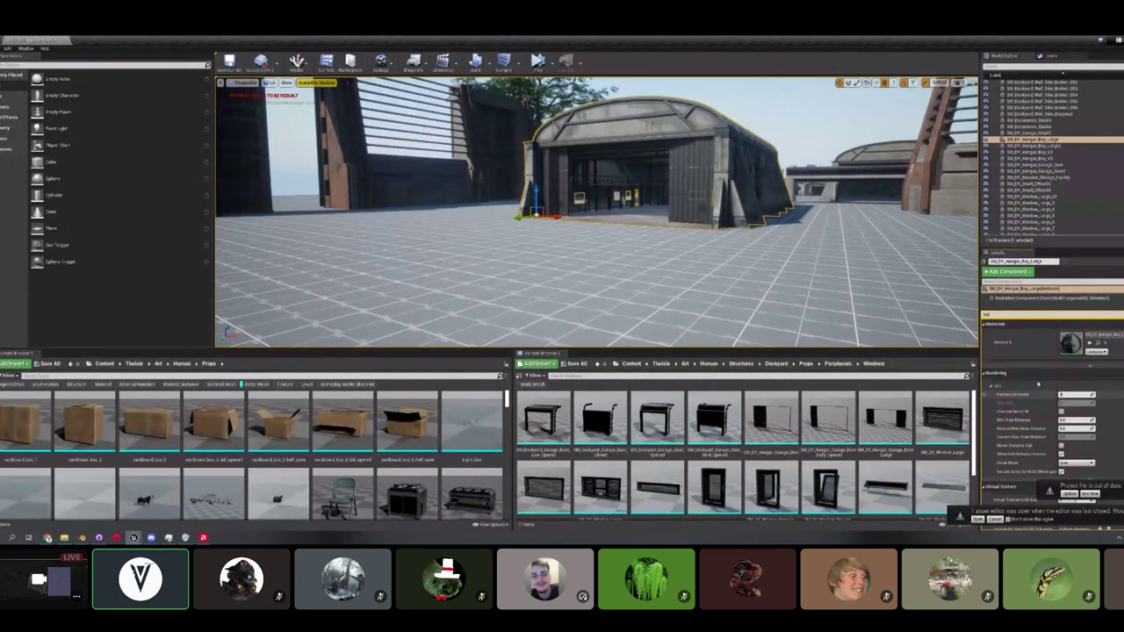
right_click_drag(702, 220, 744, 329)
key("e")
key("s")
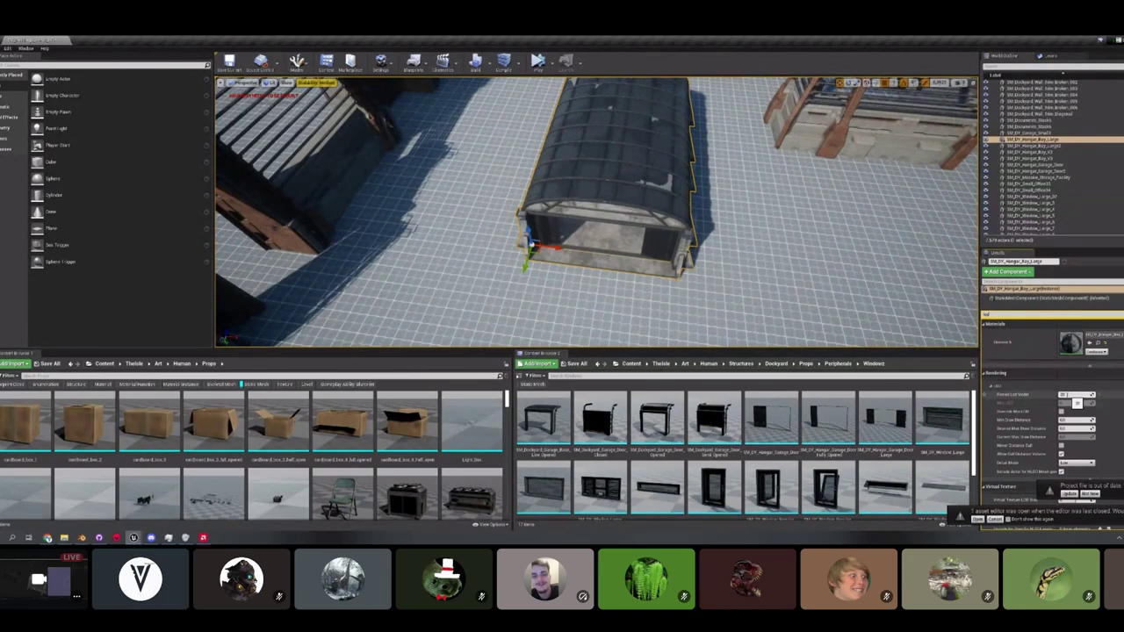
key("w")
right_click_drag(663, 239, 738, 175)
key("a")
key("a")
key("w")
right_click_drag(663, 197, 702, 180)
key("w")
key("s")
Delete the small cylindrical prop beside the yellow hazard stripe on the hangar's concrete floor.
right_click_drag(597, 210, 584, 285)
key("w")
right_click_drag(562, 232, 562, 239)
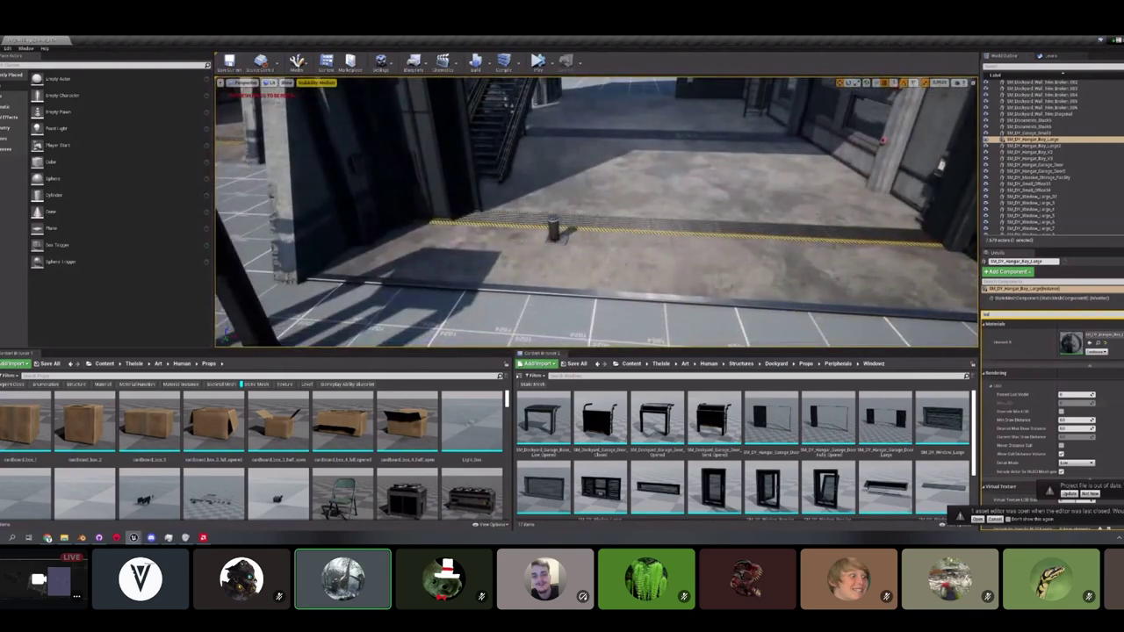
left_click(558, 234)
key("Delete")
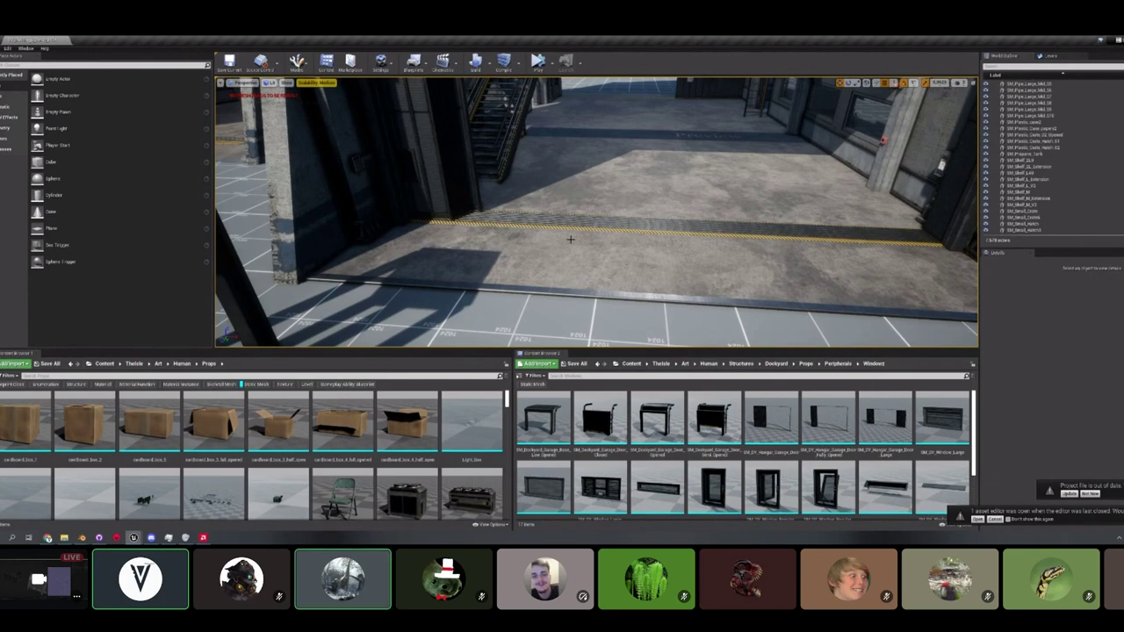
Examine the hangar's interior walls, windows, floor, stairs and entrance columns, plus the surrounding dockyard buildings.
key("w")
right_click_drag(571, 239, 347, 227)
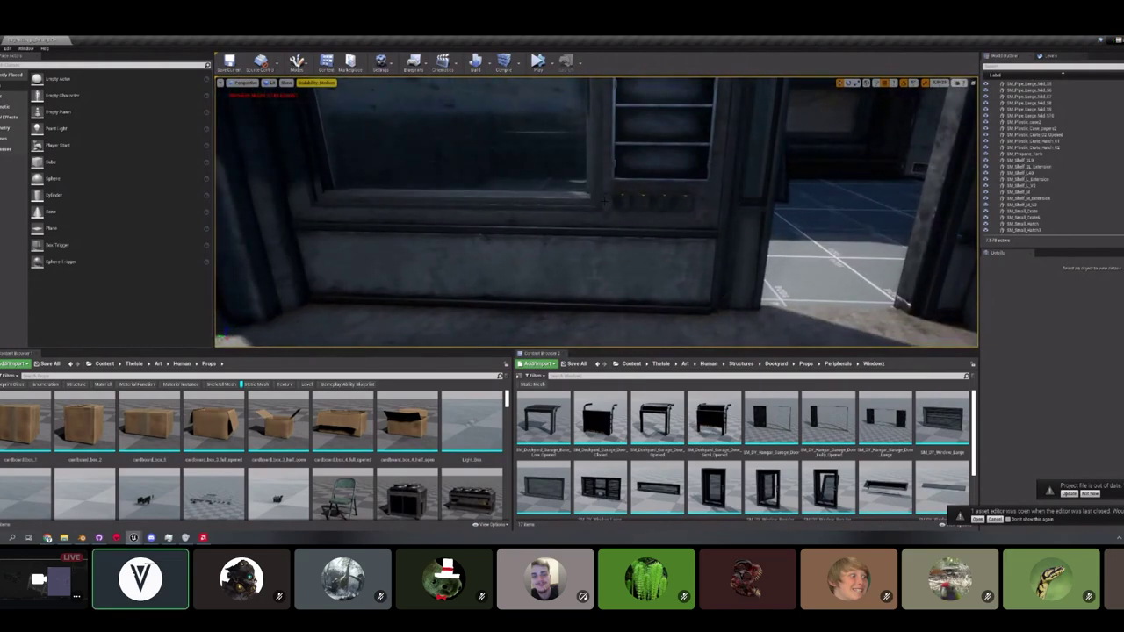
right_click_drag(543, 240, 606, 201)
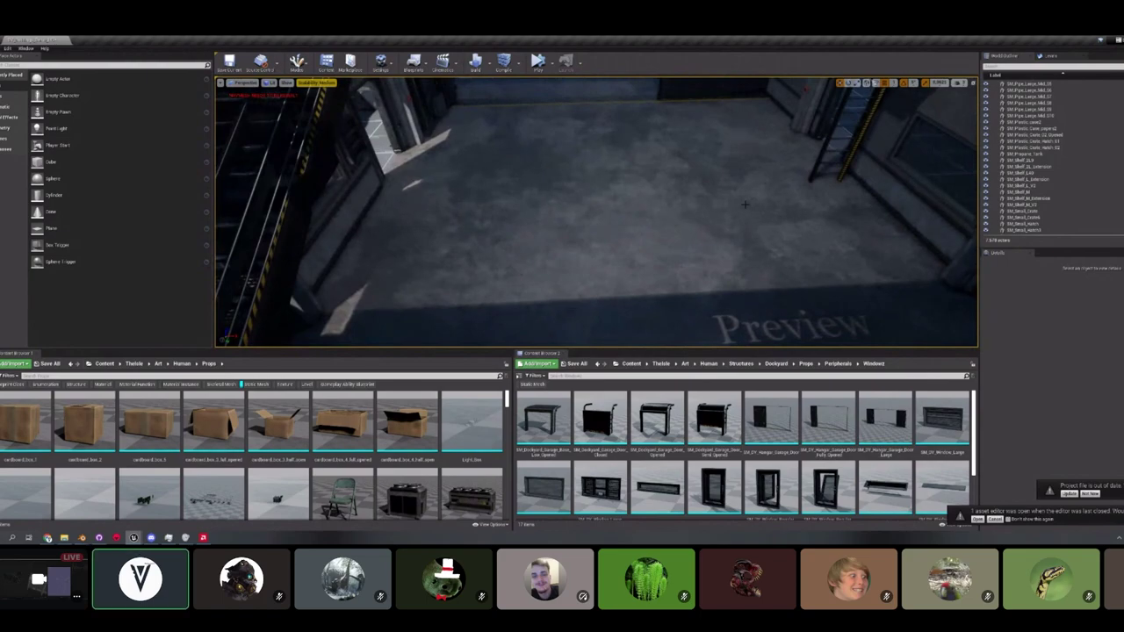
right_click_drag(723, 154, 526, 145)
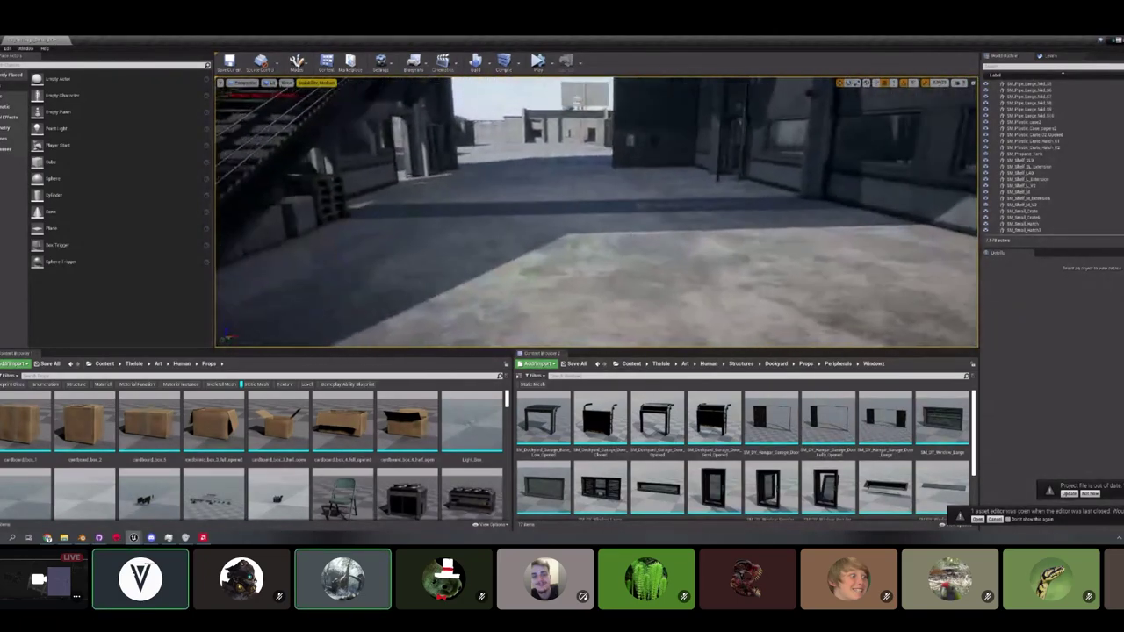
right_click_drag(676, 180, 671, 182)
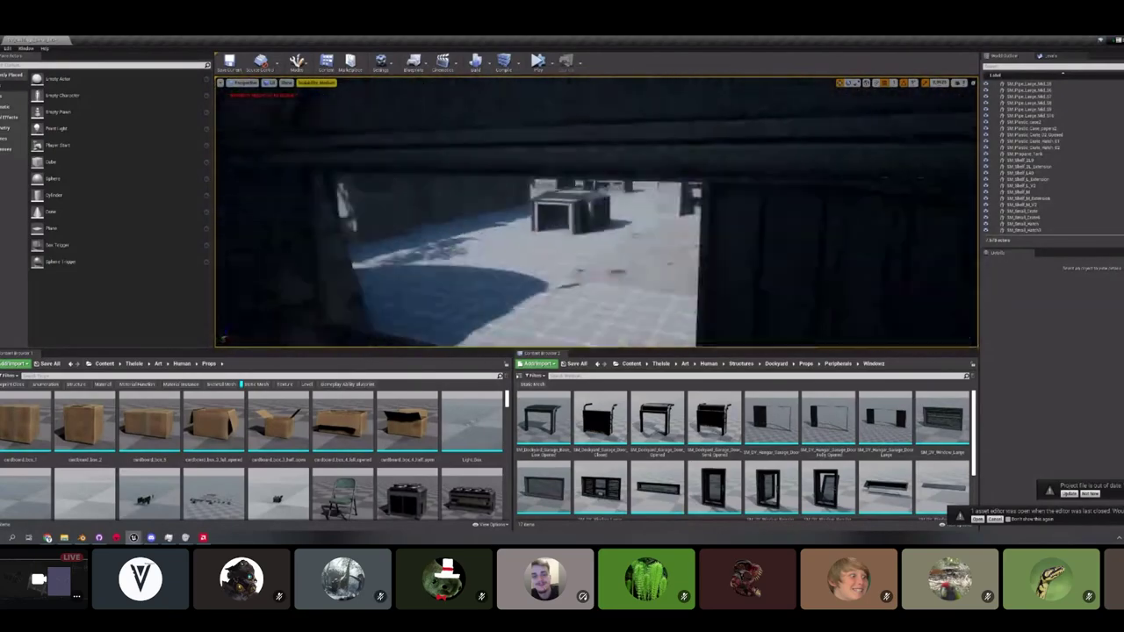
right_click_drag(597, 211, 733, 197)
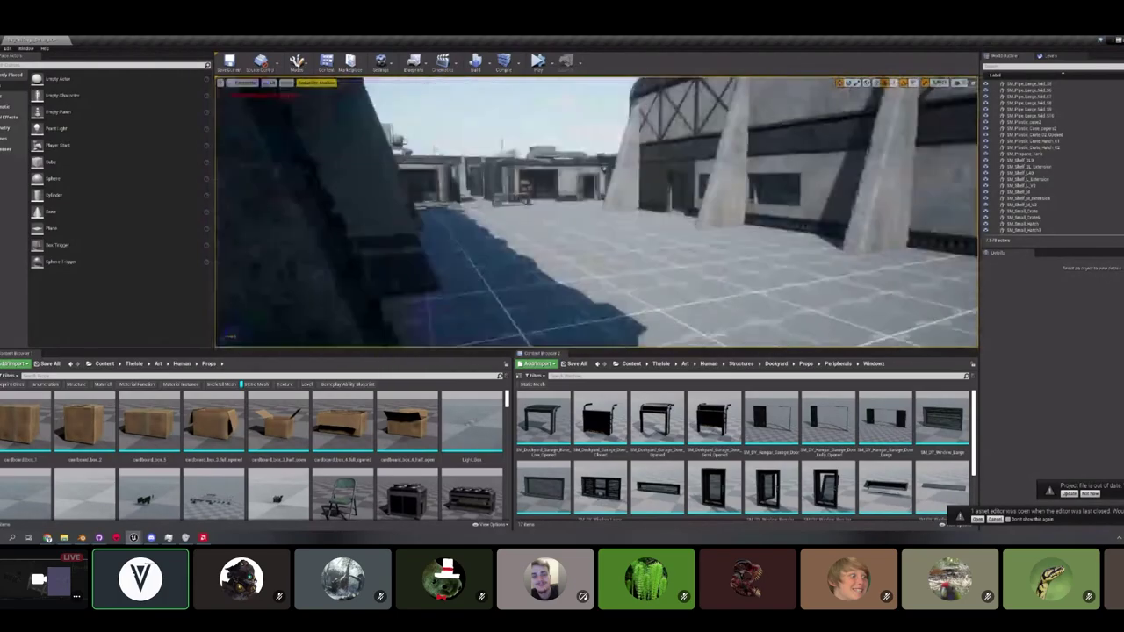
right_click_drag(734, 197, 773, 207)
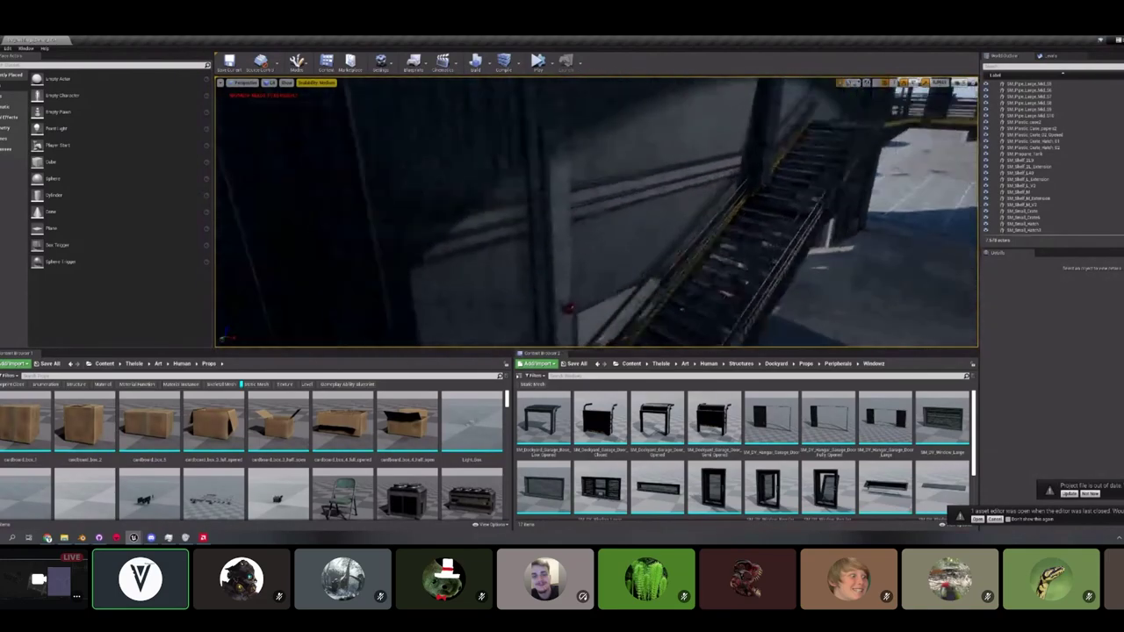
right_click_drag(773, 207, 779, 209)
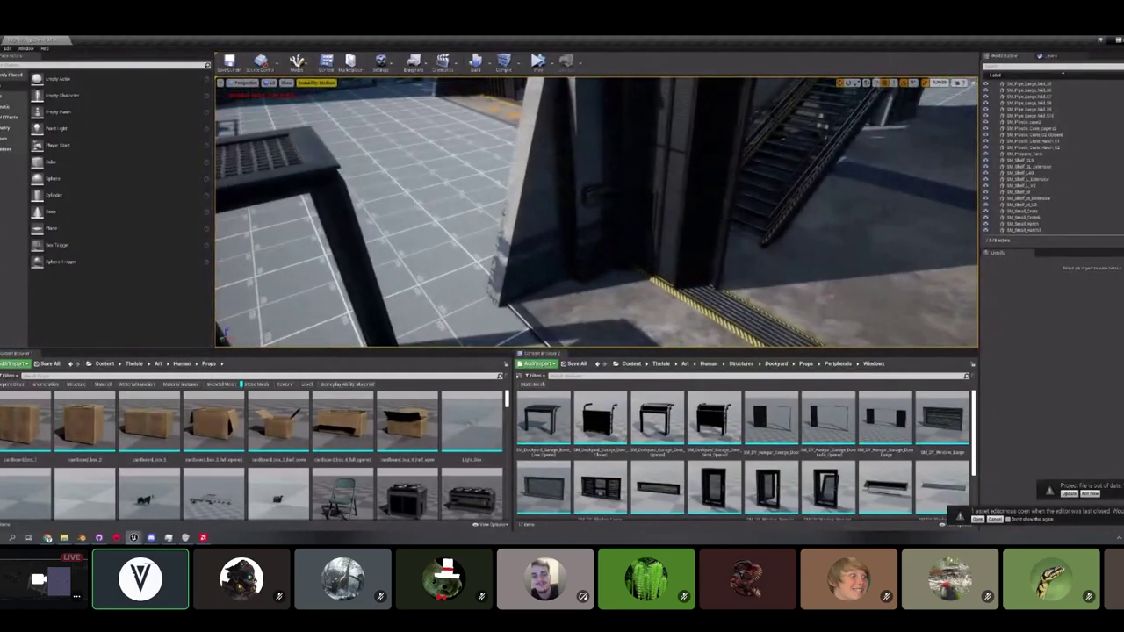
right_click_drag(597, 212, 567, 212)
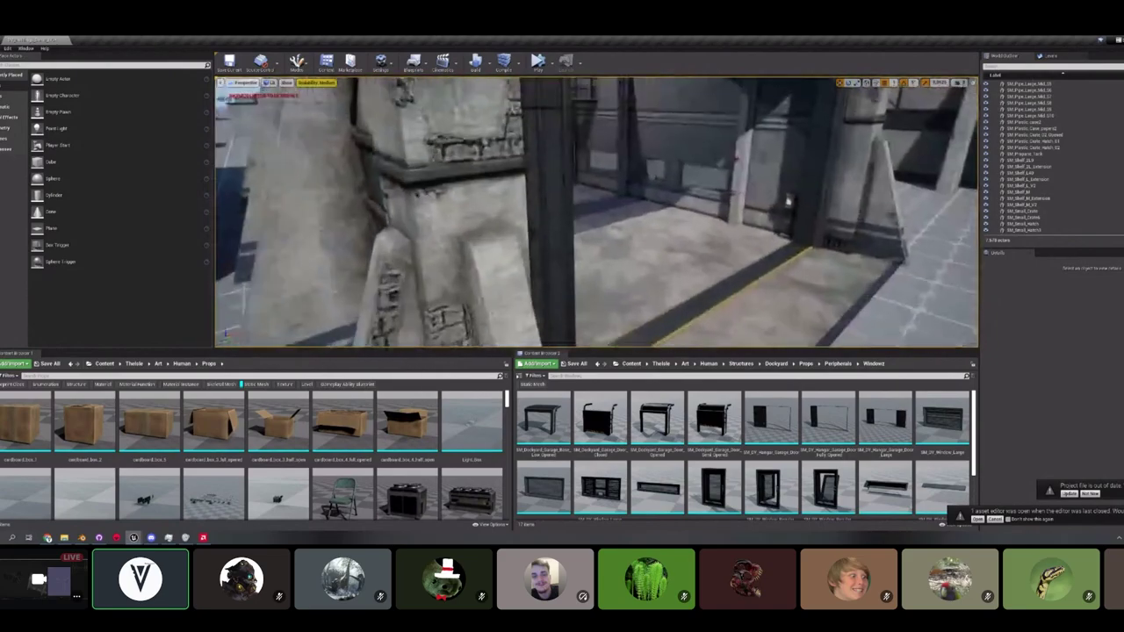
Turn the SM_Keypad_Junction prop upright and align it against the dark wall between the window and the doorway.
right_click_drag(597, 211, 667, 216)
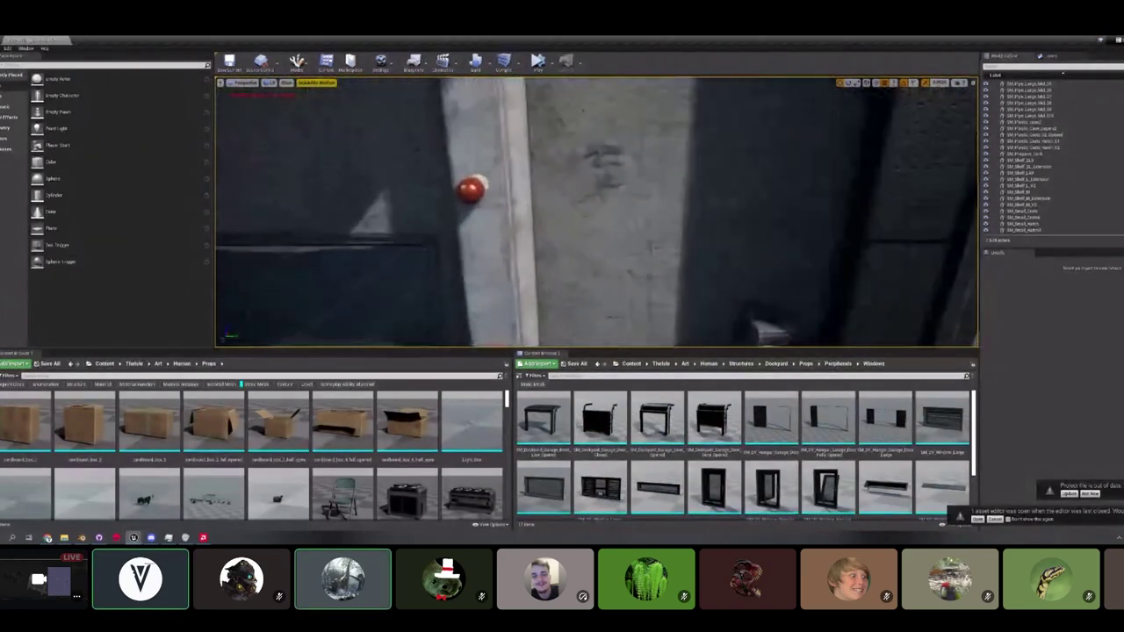
right_click_drag(798, 212, 812, 215)
right_click_drag(597, 211, 646, 220)
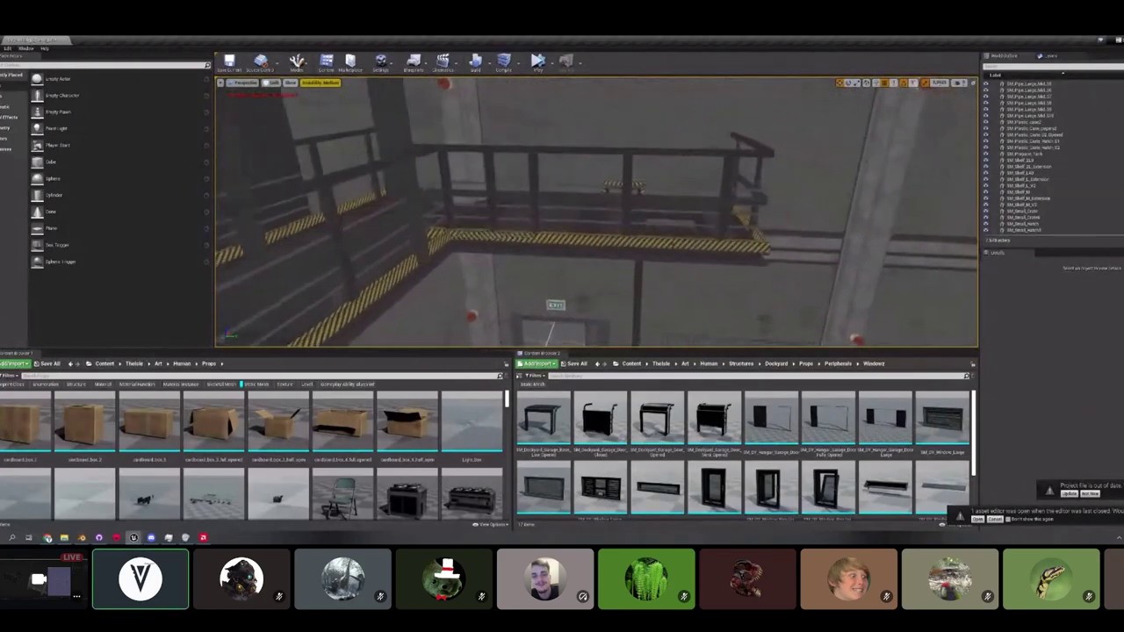
right_click_drag(597, 211, 605, 209)
left_click(587, 212)
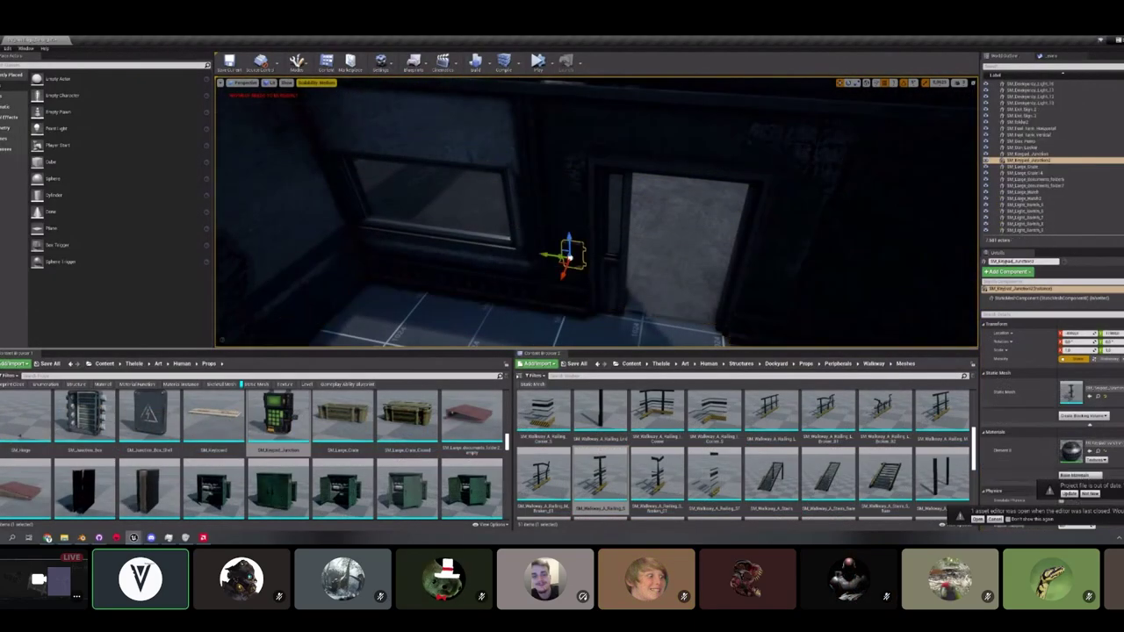
key("f")
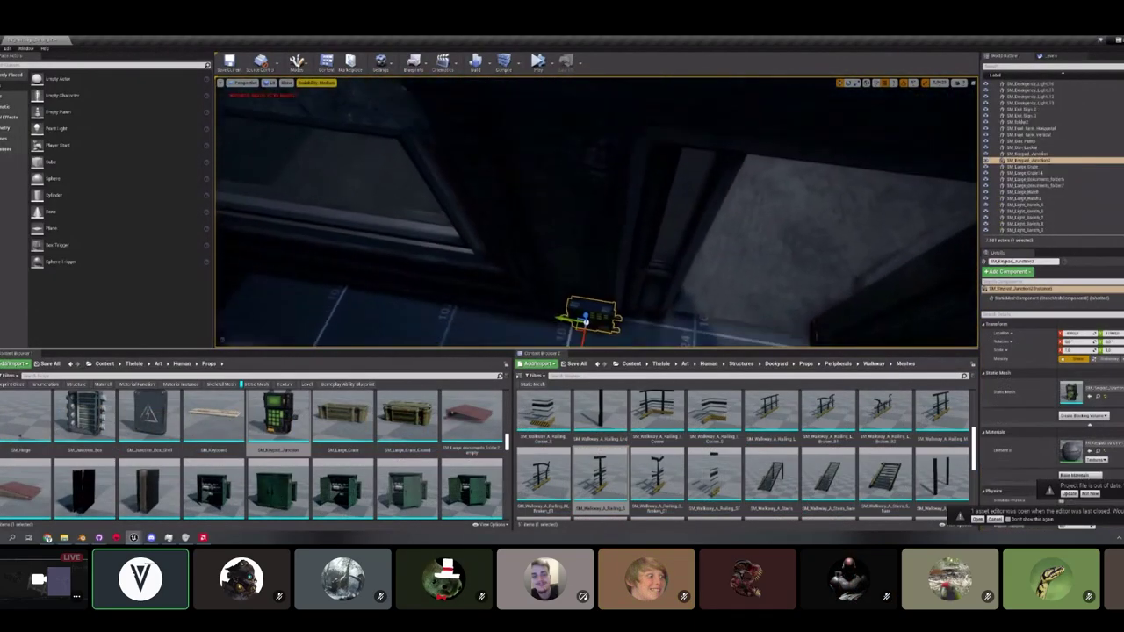
key("e")
left_click_drag(600, 219, 615, 230)
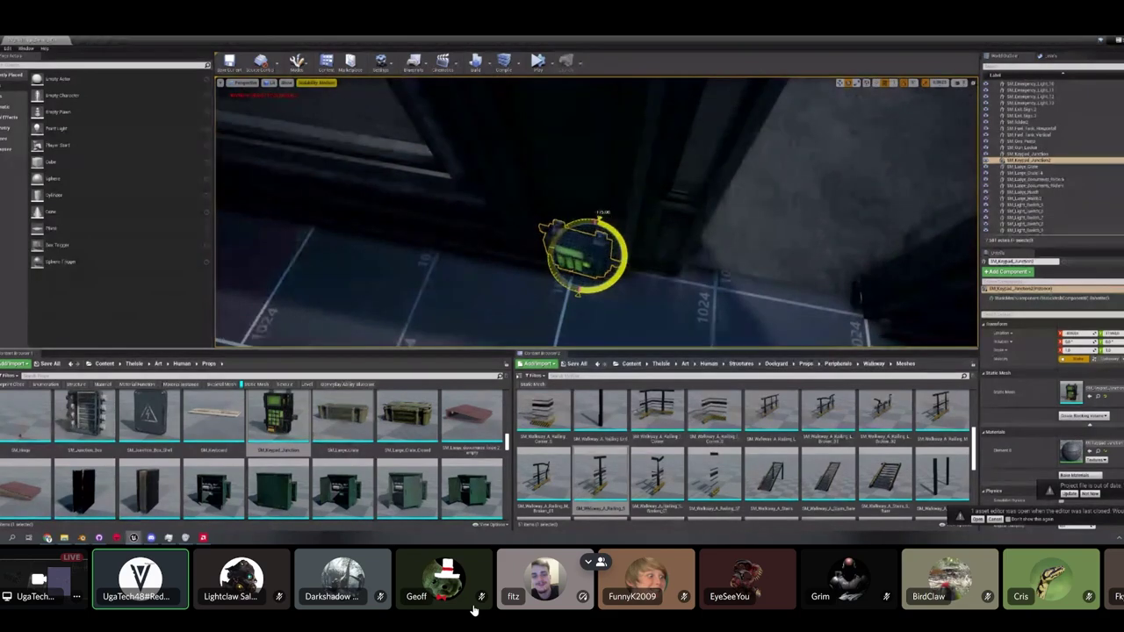
right_click_drag(614, 230, 581, 219)
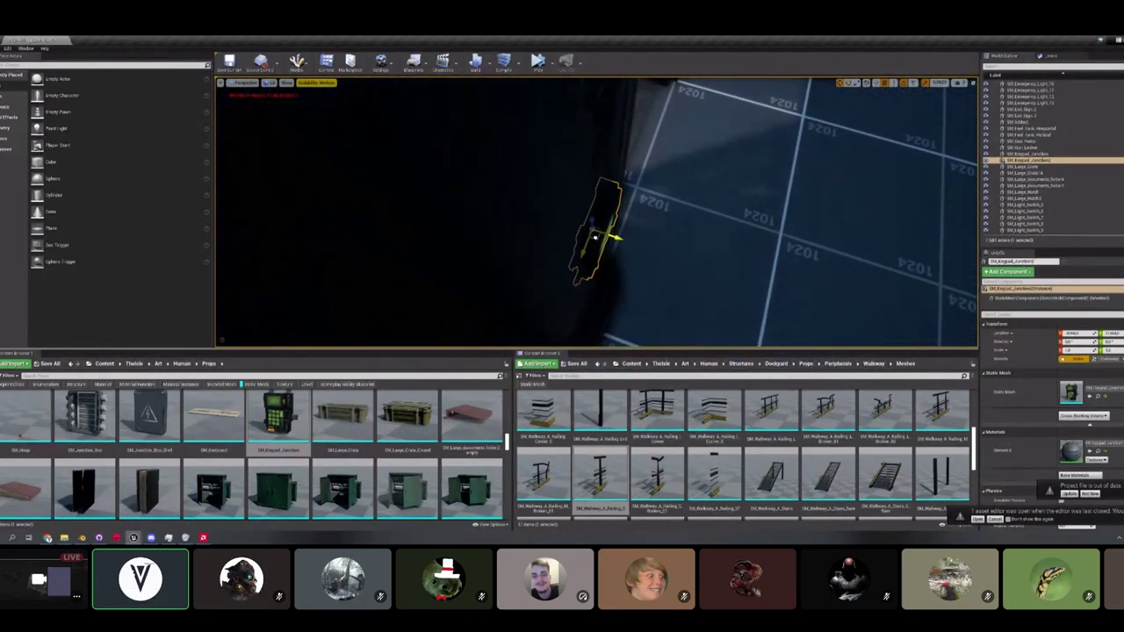
right_click_drag(600, 246, 496, 224)
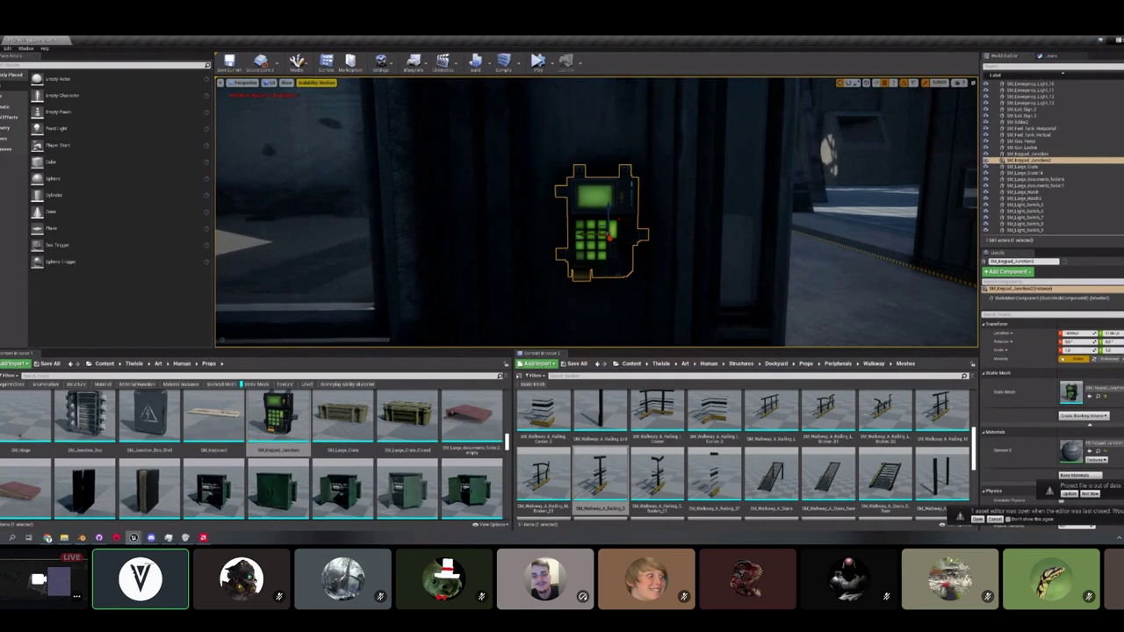
right_click_drag(561, 211, 597, 216)
Switch the viewport to unlit shading and browse the walkway meshes and human props for items to dress the hangar.
key("alt+3")
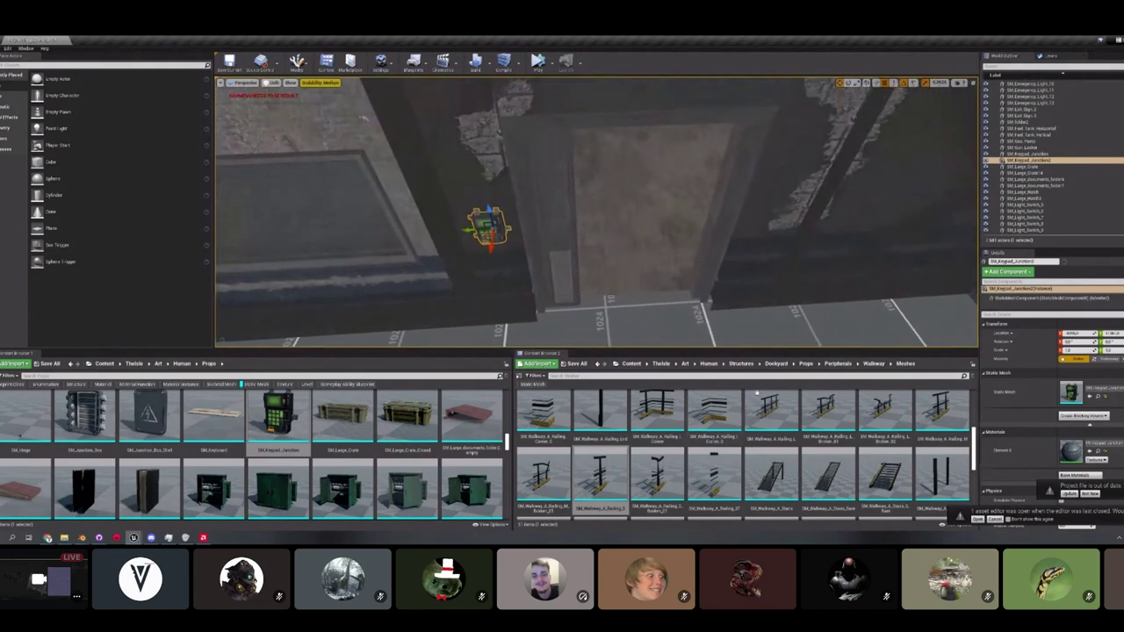
scroll(834, 423, "down", 5)
scroll(890, 427, "up", 3)
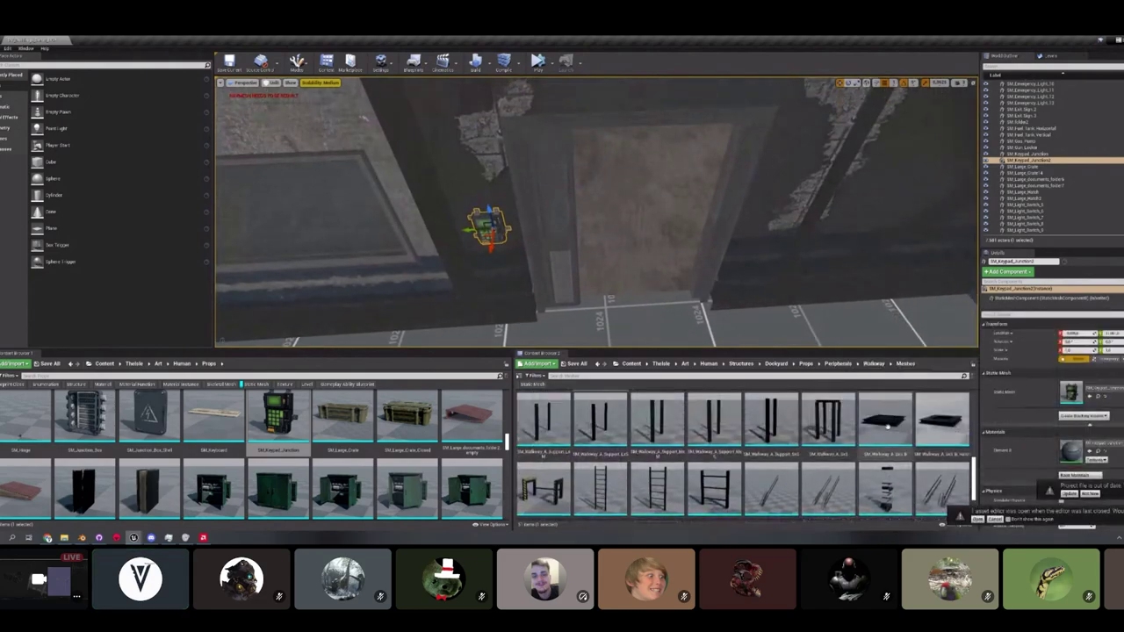
scroll(342, 443, "down", 1)
right_click_drag(456, 264, 527, 254)
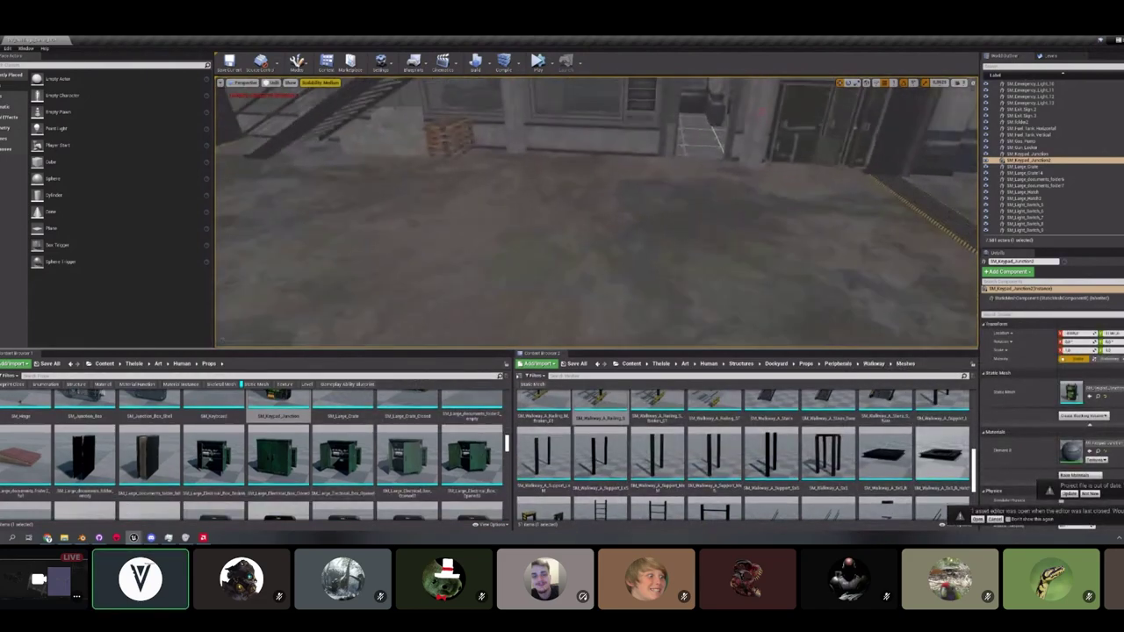
scroll(283, 449, "down", 5)
scroll(284, 447, "down", 6)
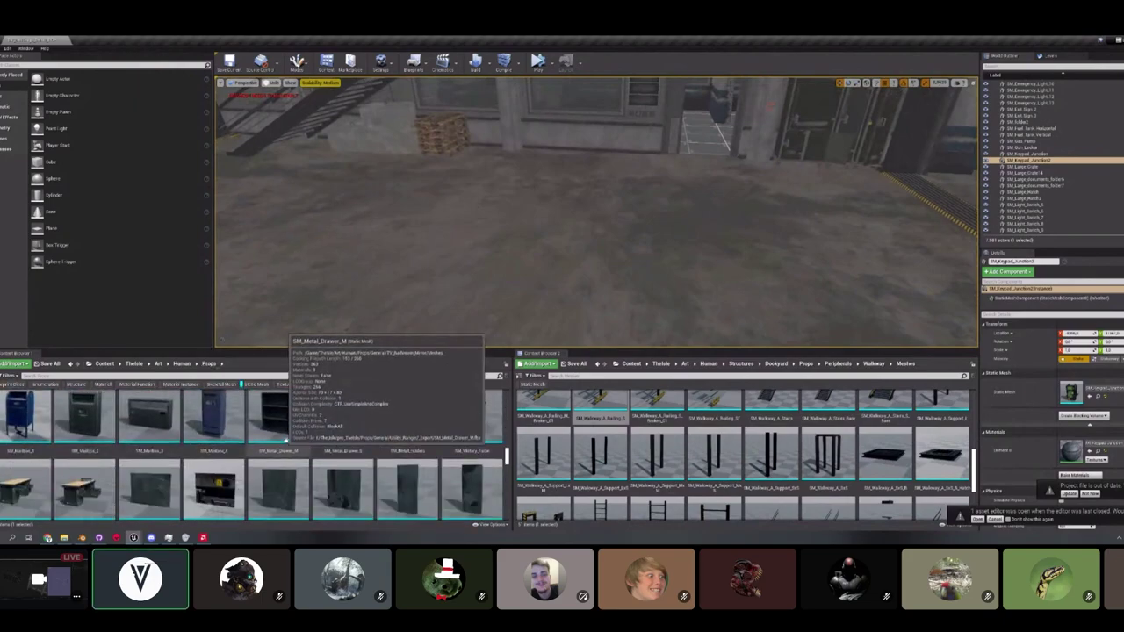
scroll(420, 441, "down", 4)
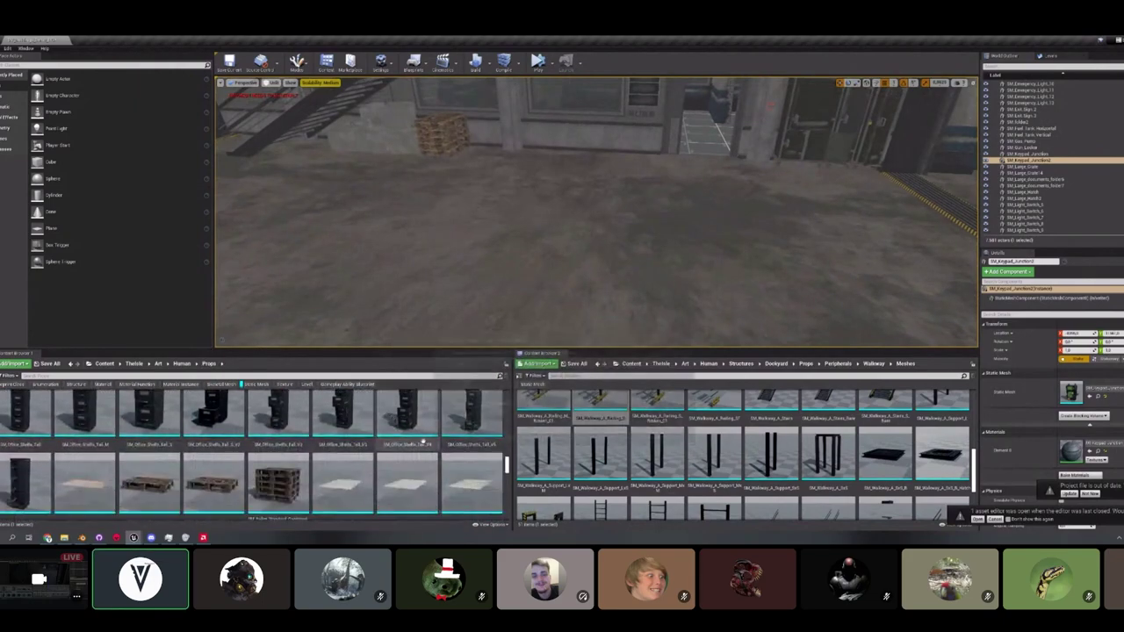
right_click_drag(527, 263, 491, 250)
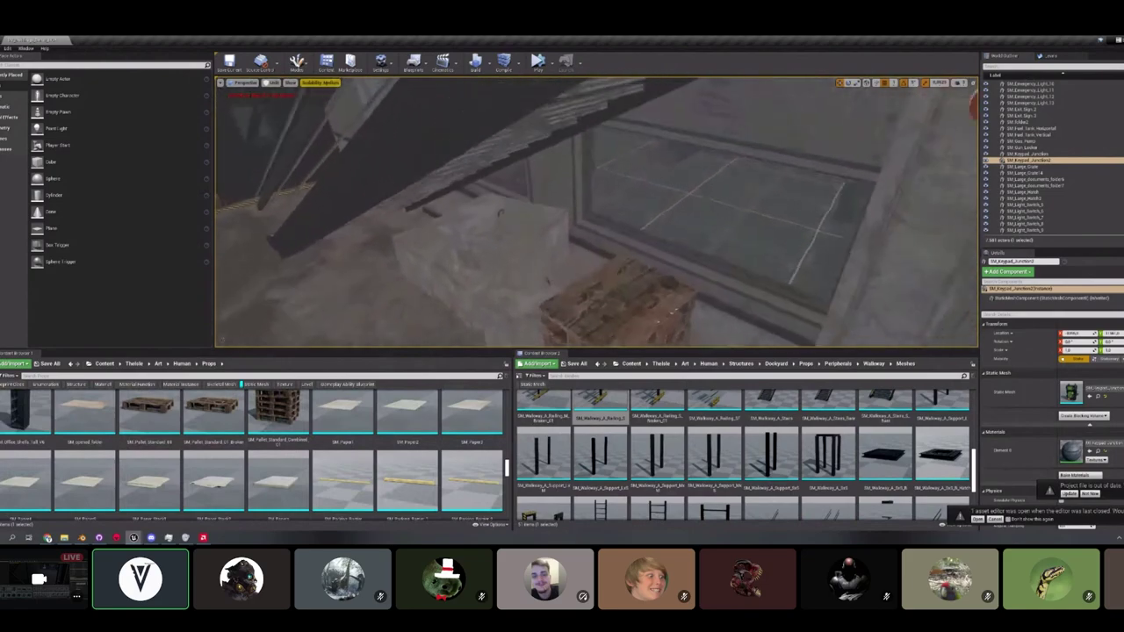
scroll(441, 468, "down", 2)
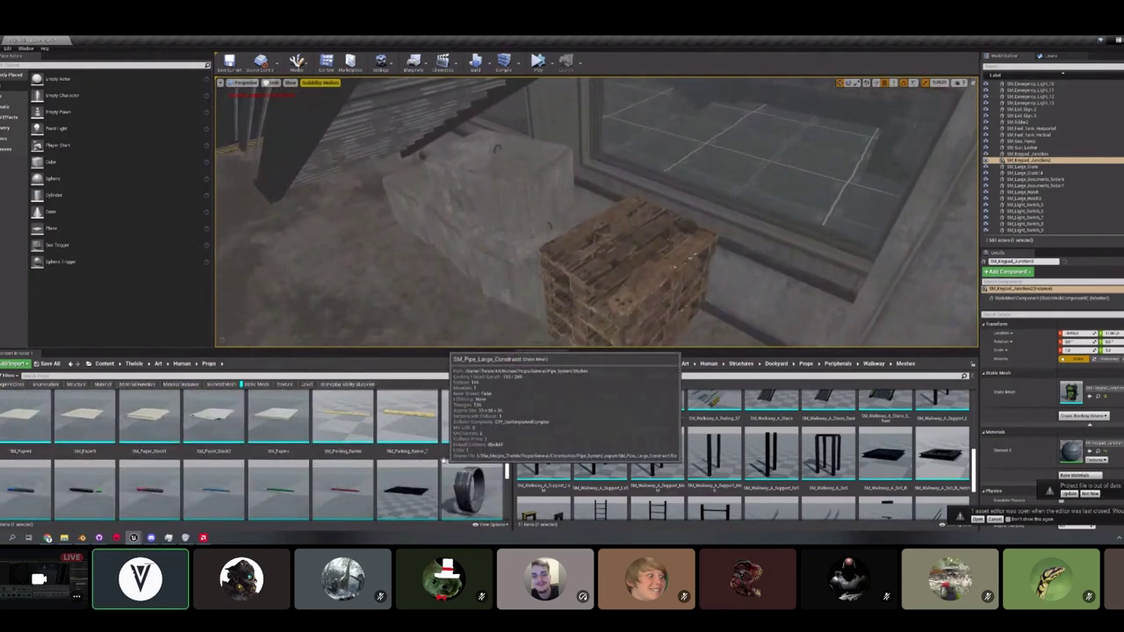
mouse_move(527, 263)
right_mouse_down()
mouse_move(343, 268)
mouse_move(527, 255)
right_mouse_up()
scroll(441, 456, "down", 5)
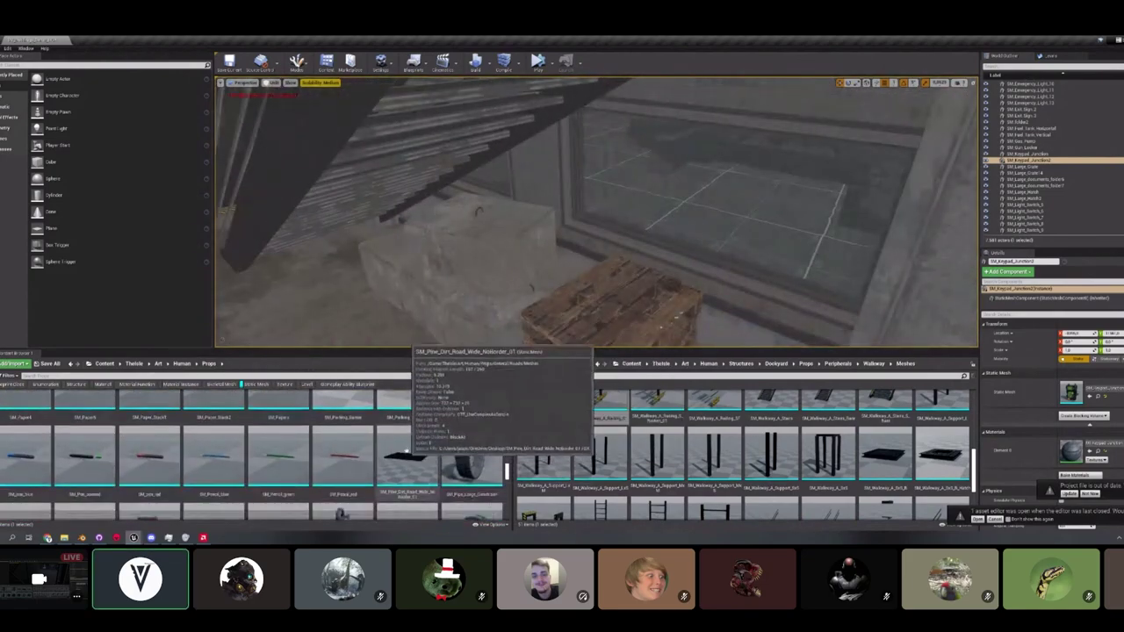
scroll(440, 448, "down", 5)
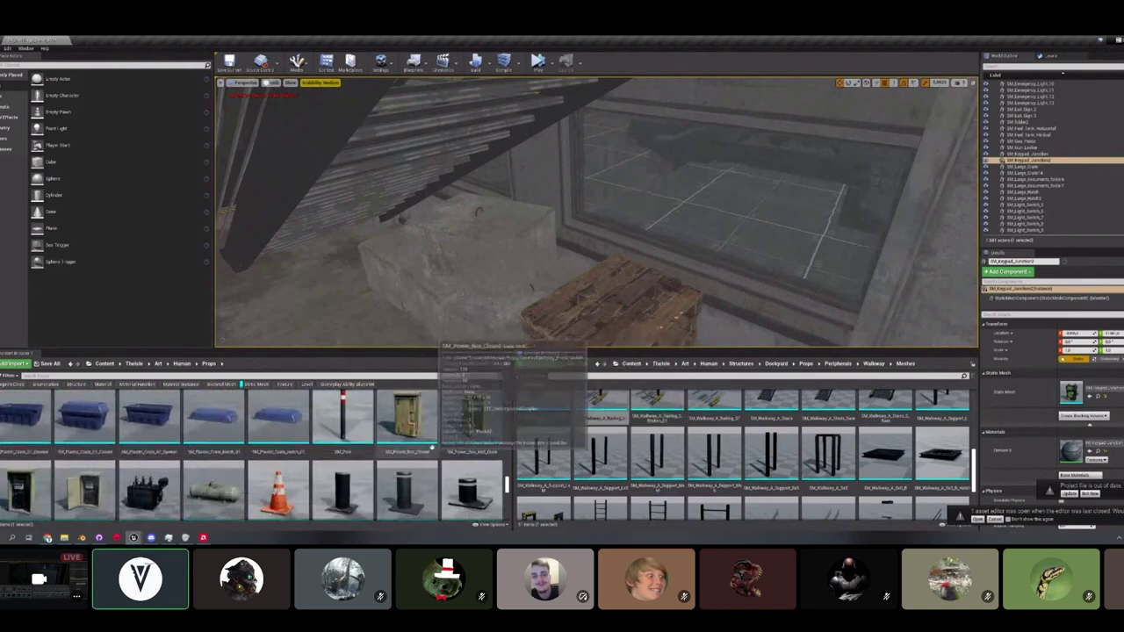
scroll(446, 453, "up", 2)
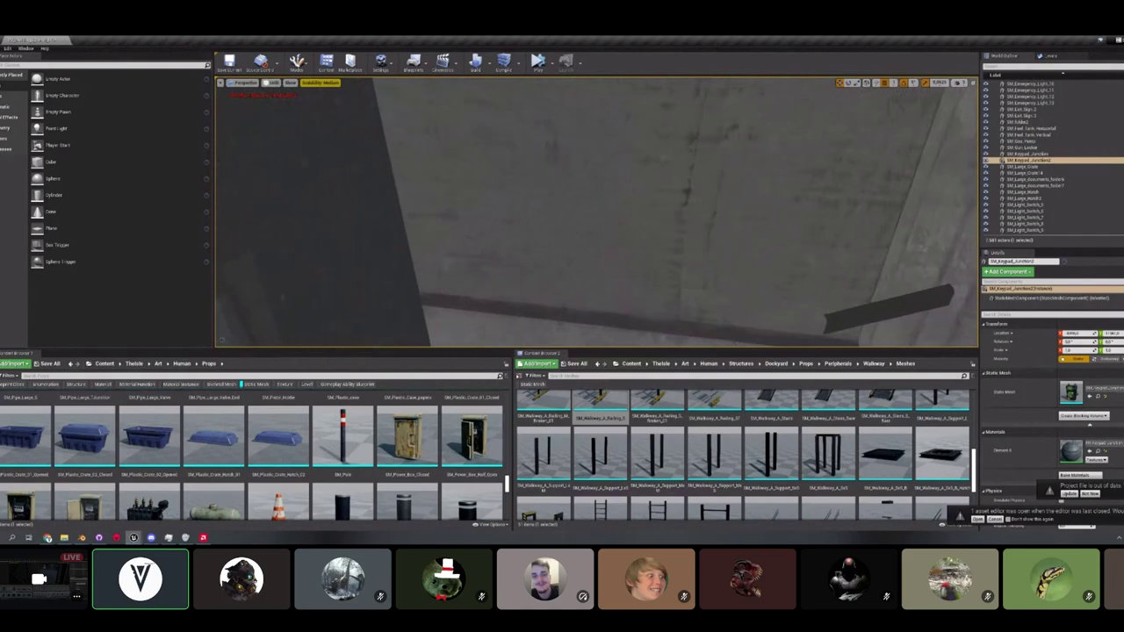
Place SM_Power_Box_Half_Open on the hangar's concrete wall and rotate it around its vertical axis.
left_click_drag(472, 439, 539, 264)
key("e")
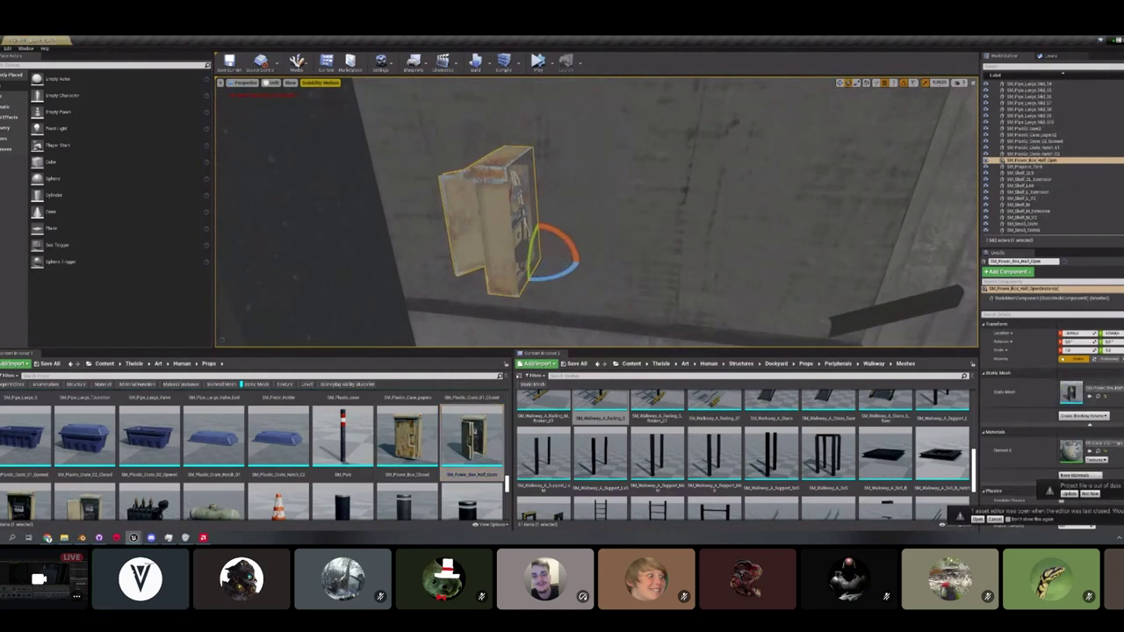
right_click_drag(541, 264, 544, 272)
left_click_drag(564, 268, 510, 266)
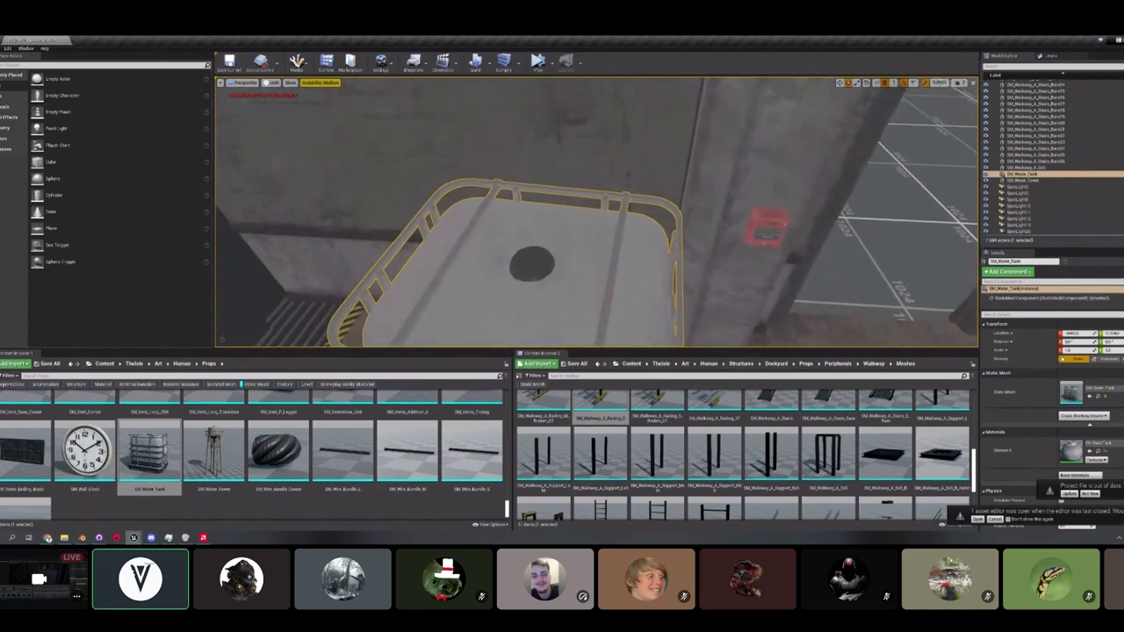
Examine the SM_Water_Tank beside the hangar wall from above and from its sides.
right_click_drag(597, 212, 595, 158)
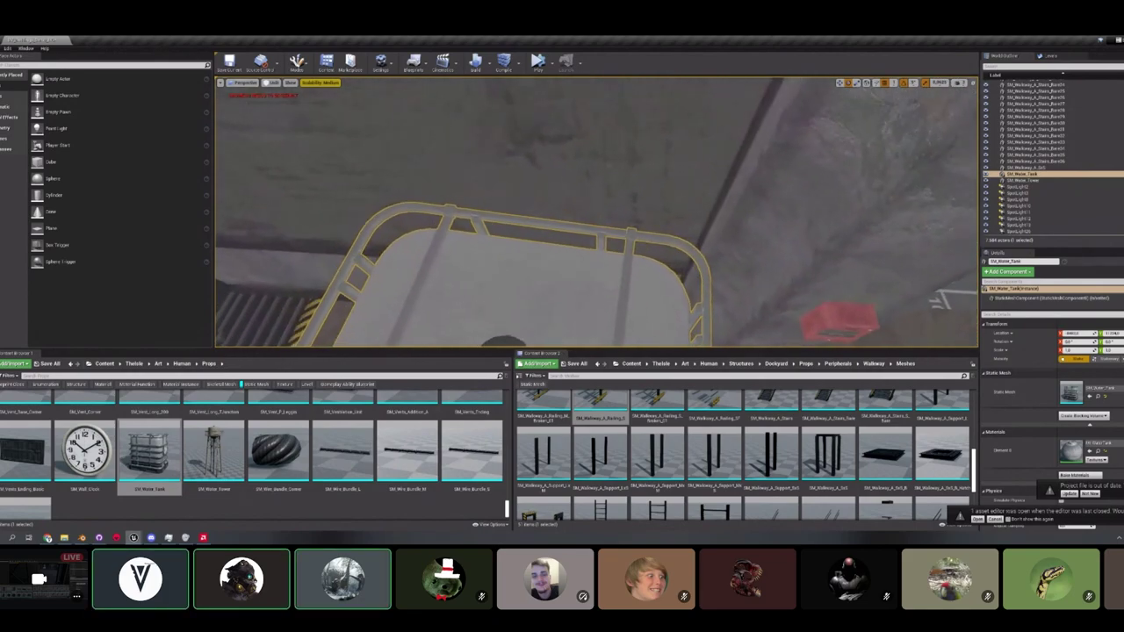
mouse_move(661, 203)
right_mouse_down()
mouse_move(651, 268)
mouse_move(676, 206)
mouse_move(674, 216)
mouse_move(639, 175)
mouse_move(673, 195)
mouse_move(661, 202)
right_mouse_up()
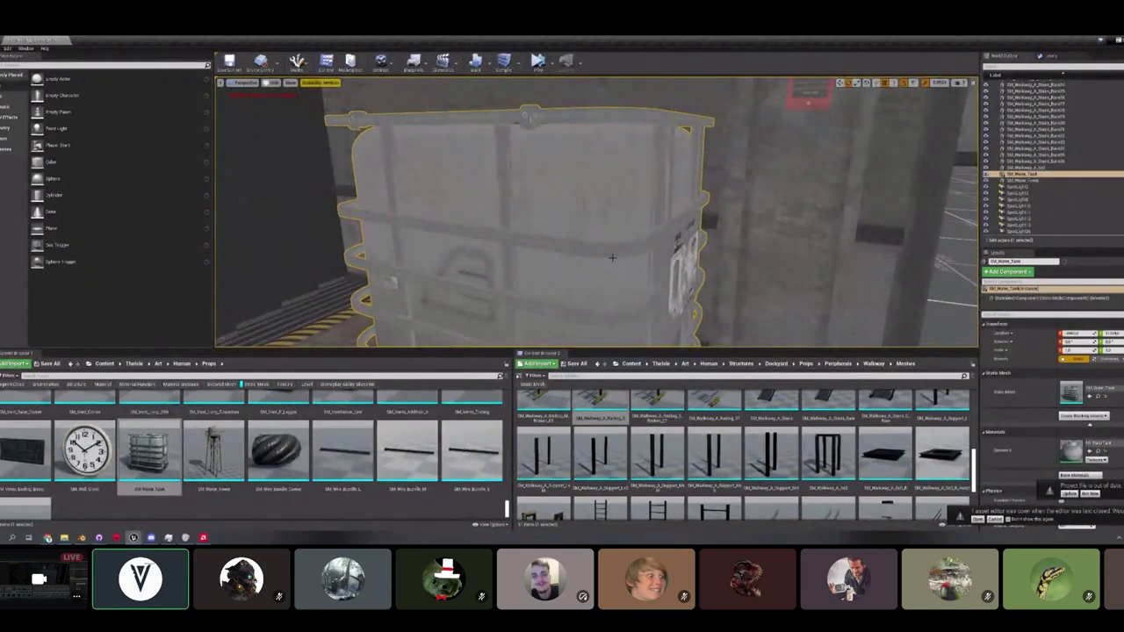
right_click_drag(612, 258, 612, 257)
right_click_drag(616, 210, 610, 236)
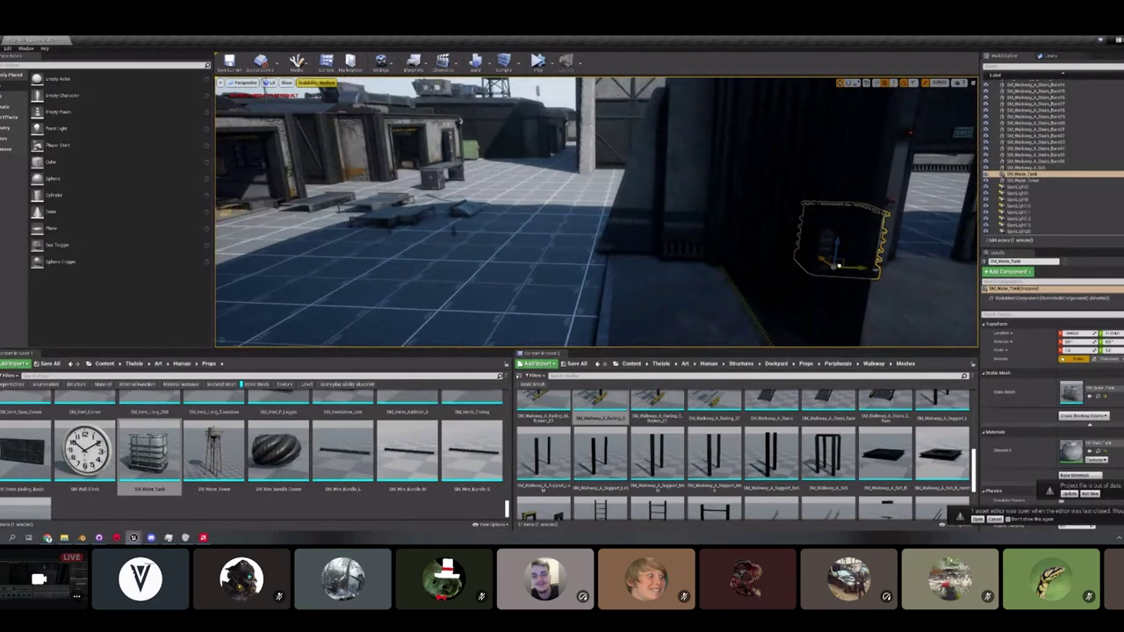
Inspect a temporary copy of the water tank in the open yard with lit and unlit shading, and delete the copy.
left_click_drag(838, 265, 575, 201, "alt")
key("f")
right_click_drag(580, 209, 580, 208)
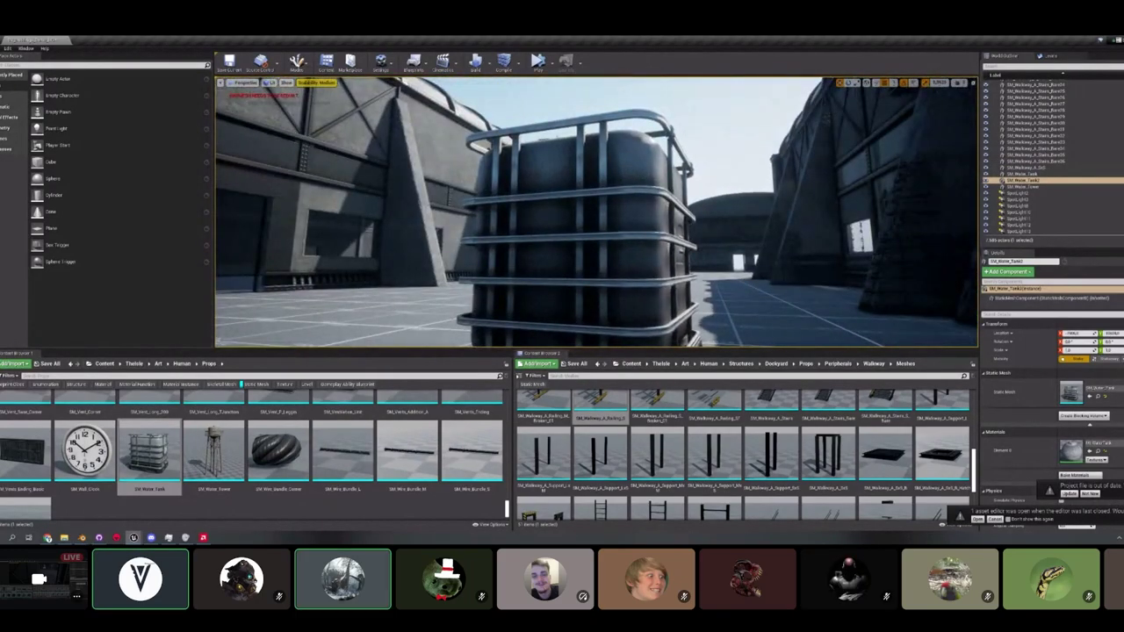
right_click_drag(623, 193, 597, 211)
key("alt+3")
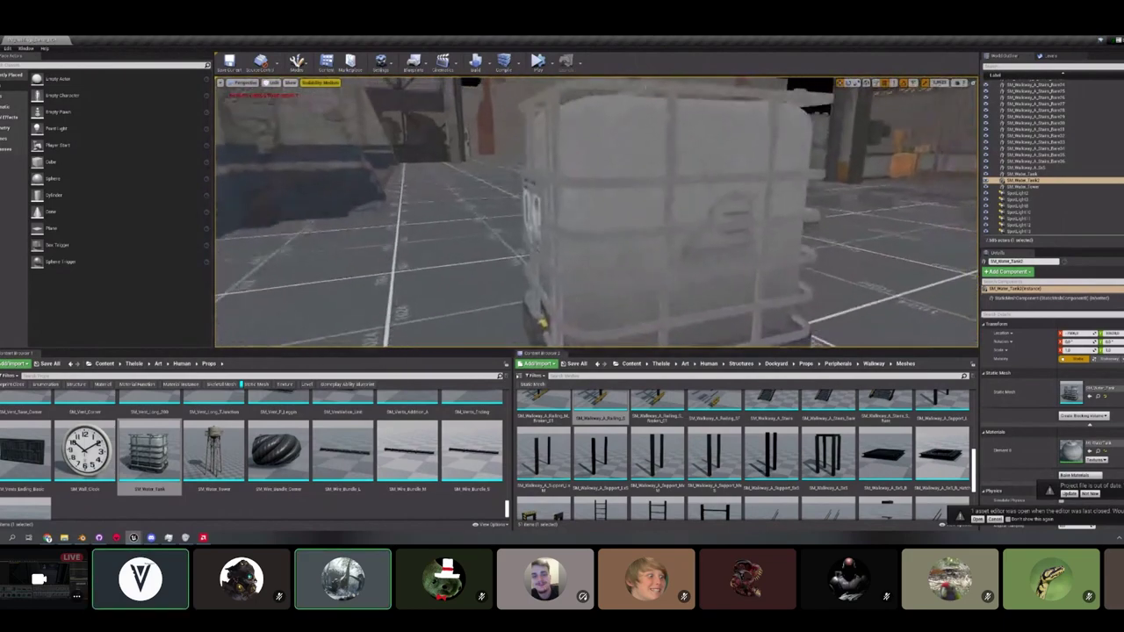
right_click_drag(595, 163, 595, 163)
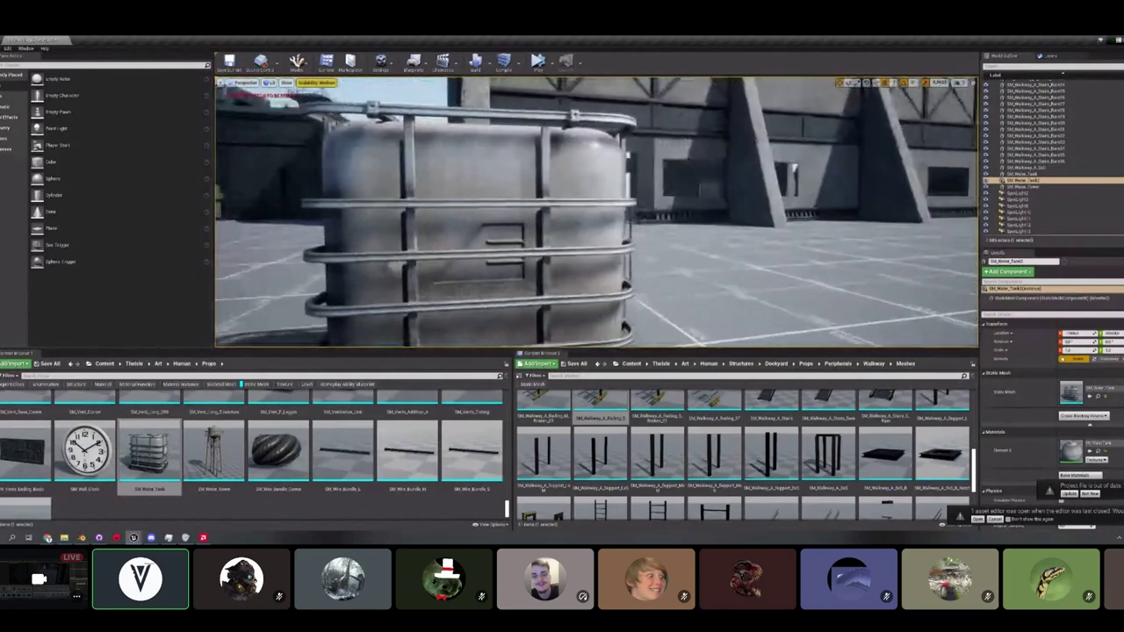
right_click_drag(595, 162, 595, 163)
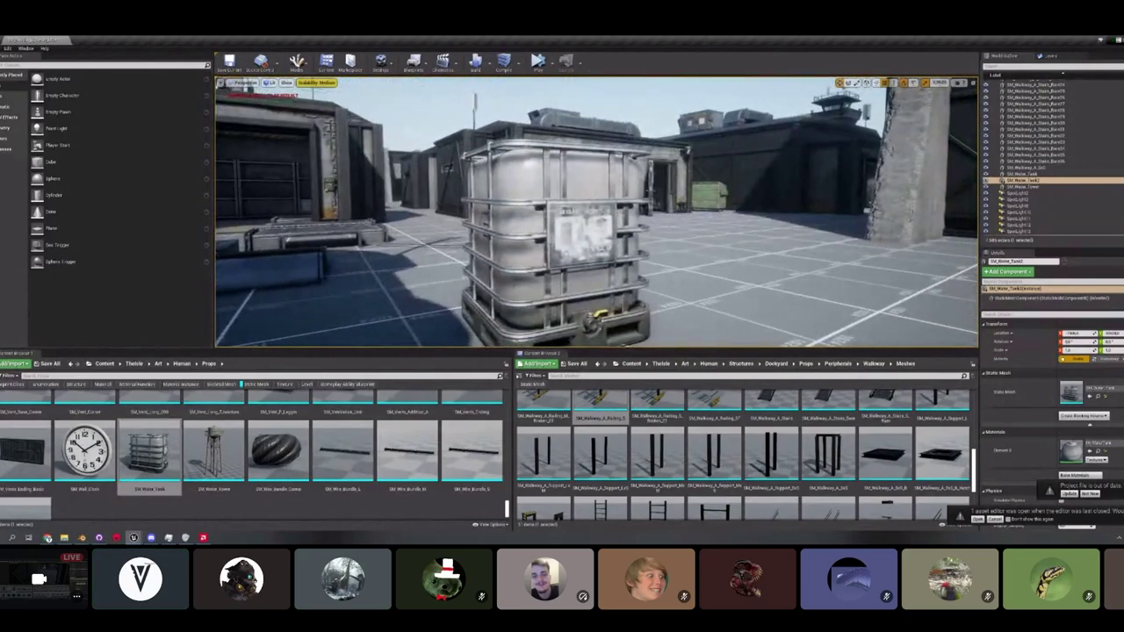
key("Delete")
right_click_drag(595, 162, 596, 163)
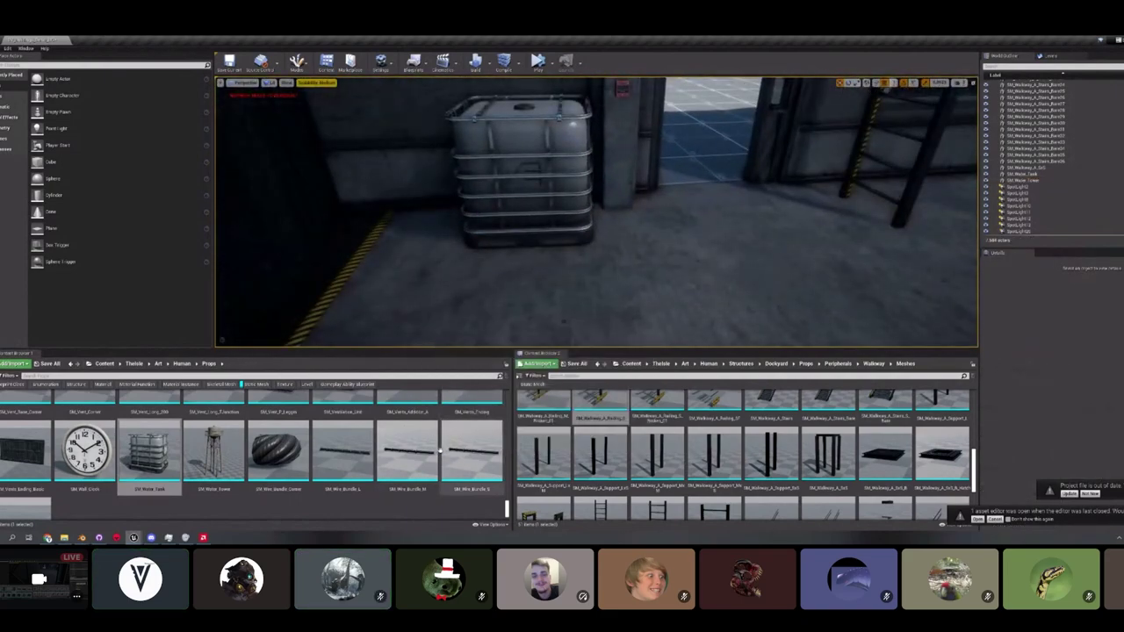
Browse the TV screen and neighbouring prop meshes, and look over the hangar's interior and entrance.
scroll(318, 470, "up", 2)
scroll(318, 471, "up", 5)
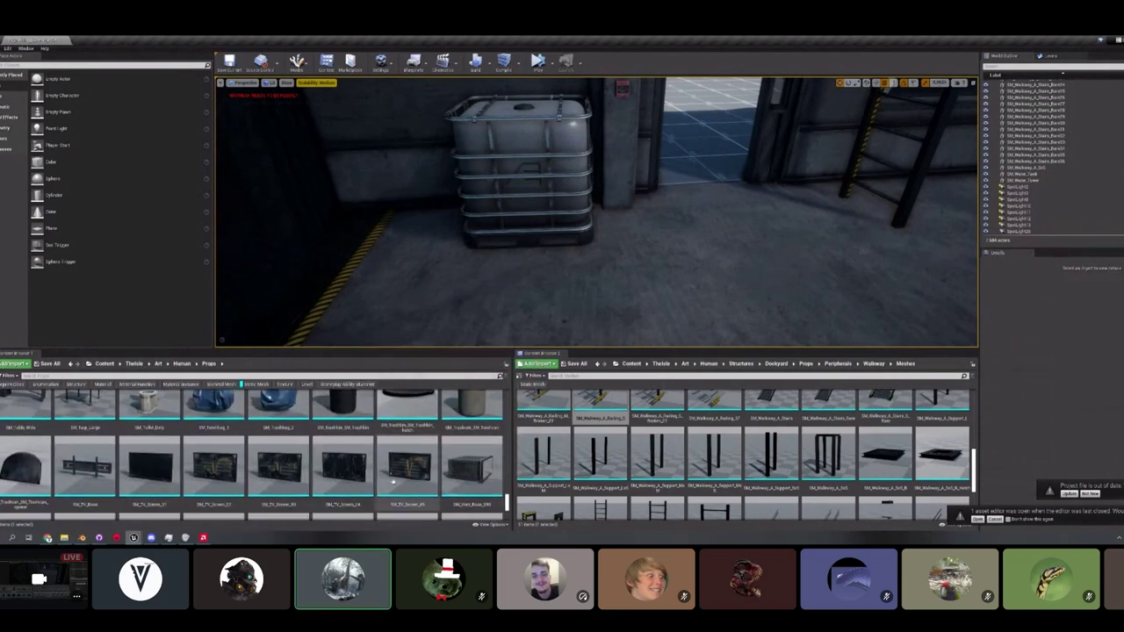
scroll(404, 475, "down", 1)
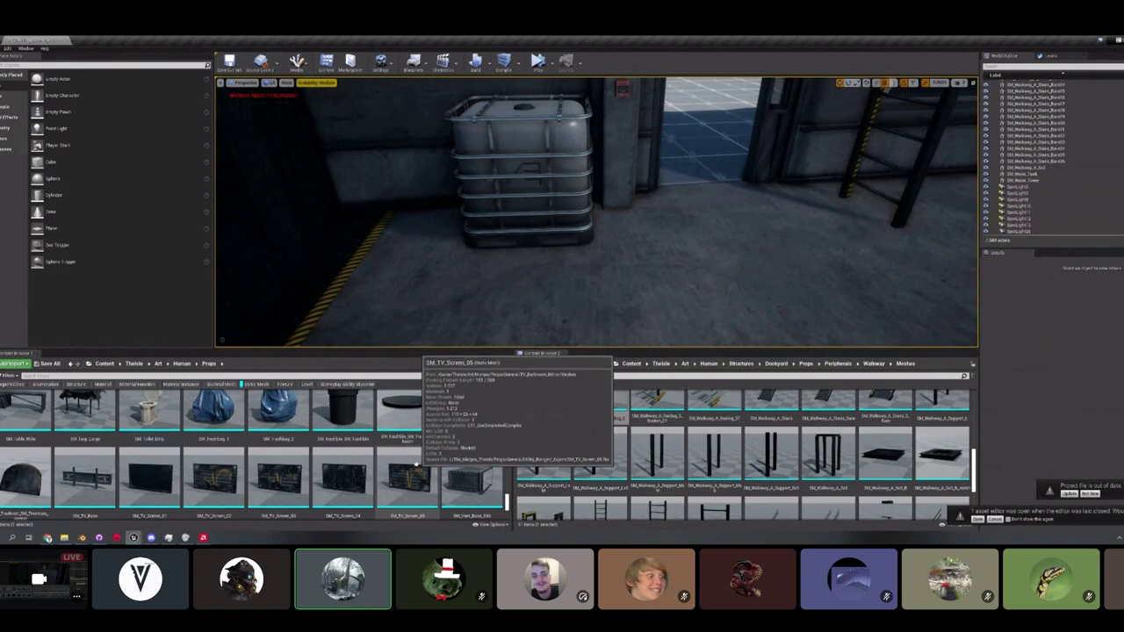
right_click_drag(597, 212, 685, 216)
key("w")
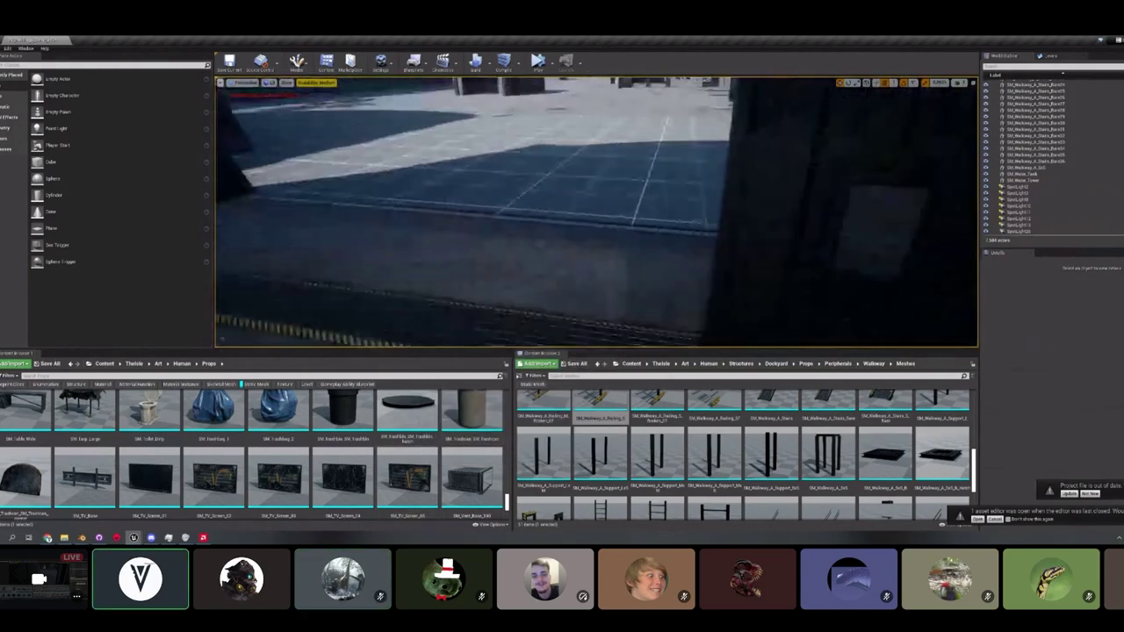
key("s")
right_click_drag(597, 212, 597, 281)
Select a ceiling light component of BP_Dockyard_Hangar_Bay and locate its static mesh in the content folders.
left_click(597, 212)
right_click_drag(597, 212, 702, 189)
key("a")
key("w")
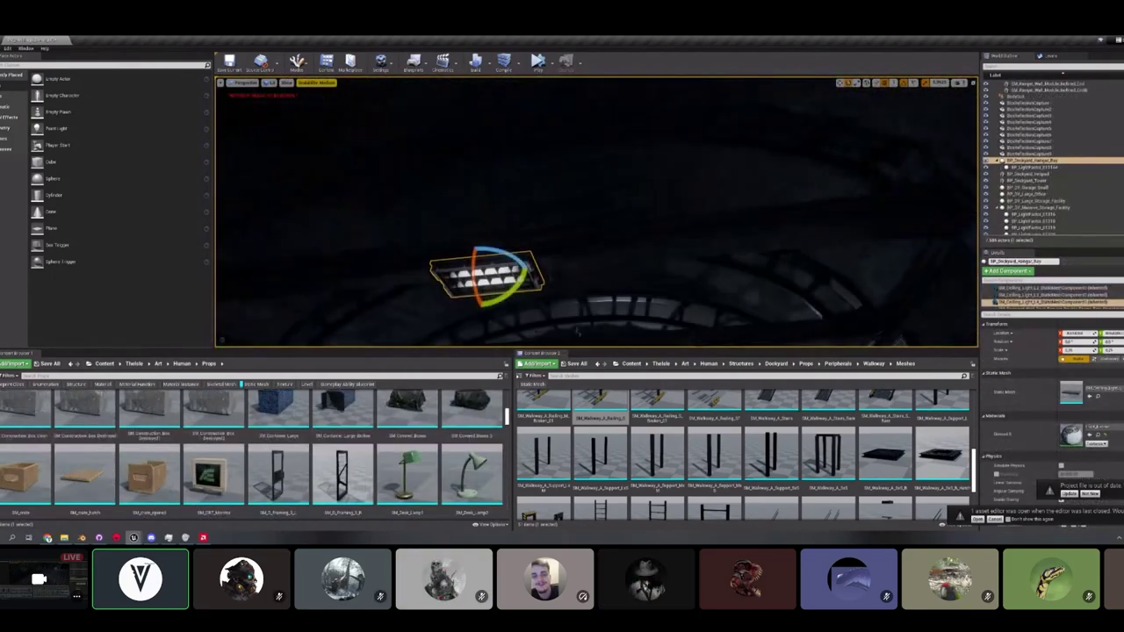
left_click(660, 465)
right_click_drag(579, 331, 793, 286)
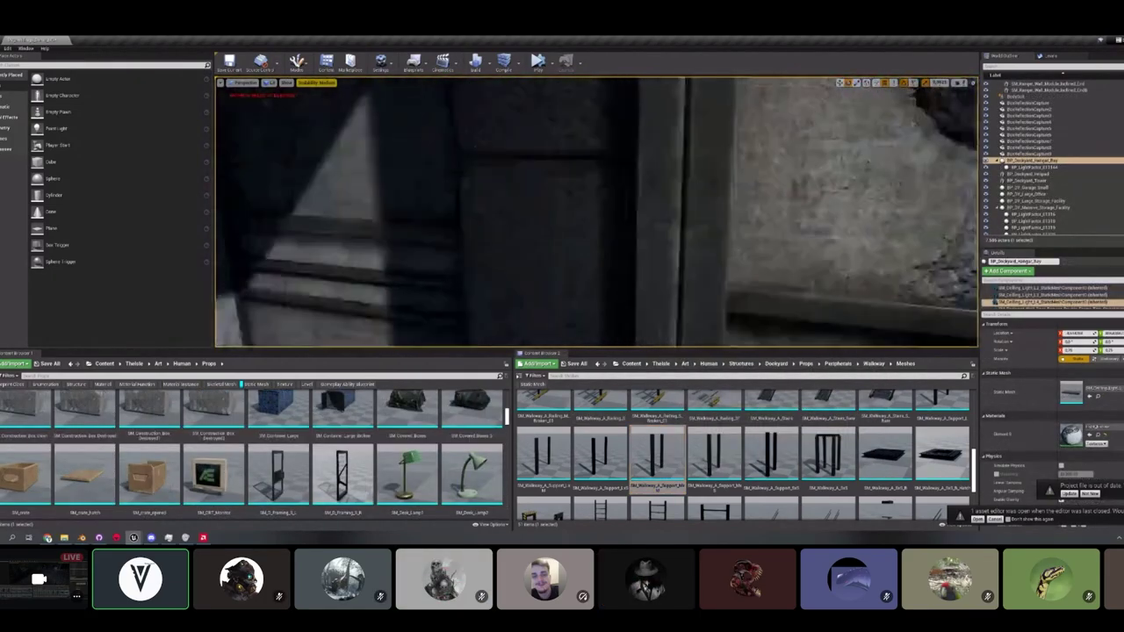
left_click(1098, 397)
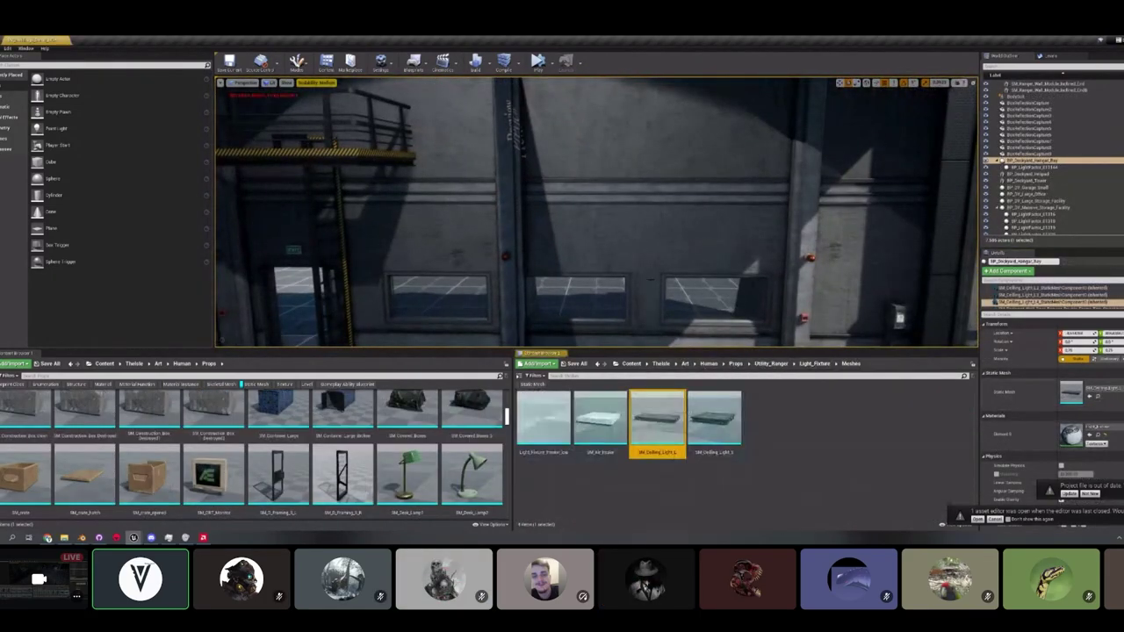
Place SM_Ceiling_Light_L among the hangar's curved roof trusses, using unlit shading.
right_click_drag(615, 220, 545, 131)
key("alt+3")
right_click_drag(562, 211, 606, 237)
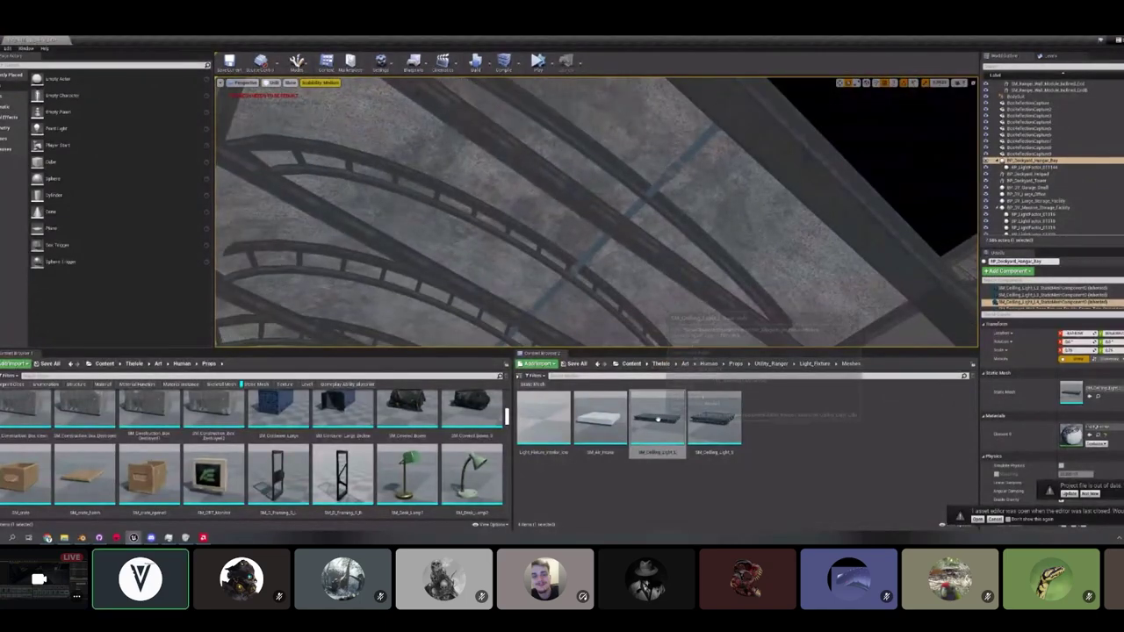
left_click_drag(657, 419, 606, 214)
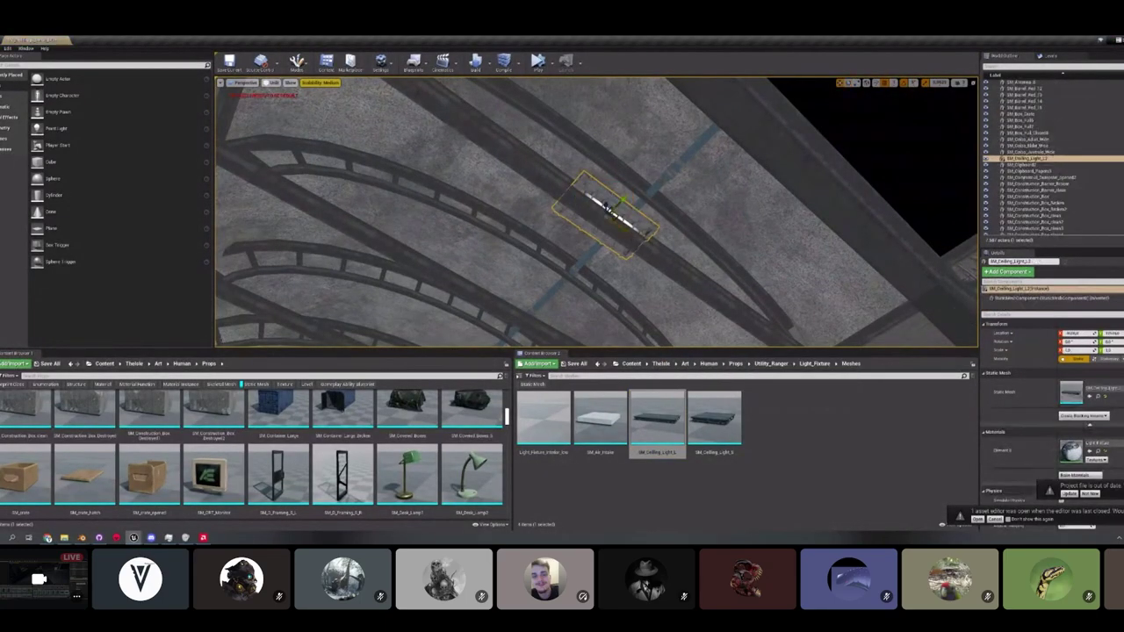
Adjust the ceiling light's position against the hangar's roof beam.
right_click_drag(606, 214, 615, 163)
left_click_drag(614, 162, 613, 200)
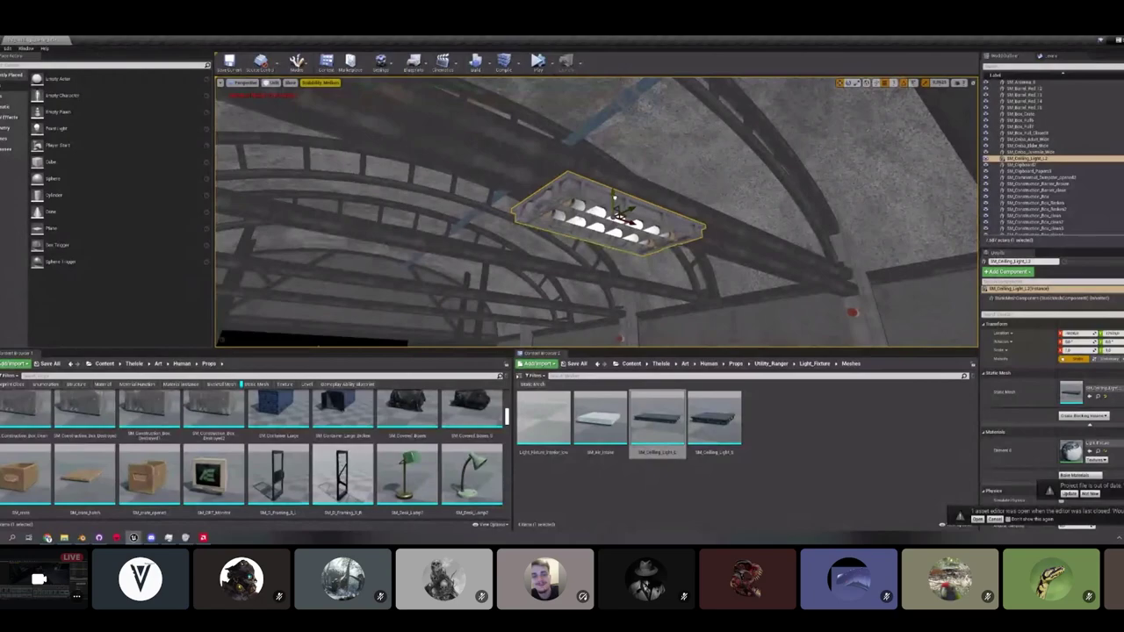
right_click_drag(615, 199, 543, 206)
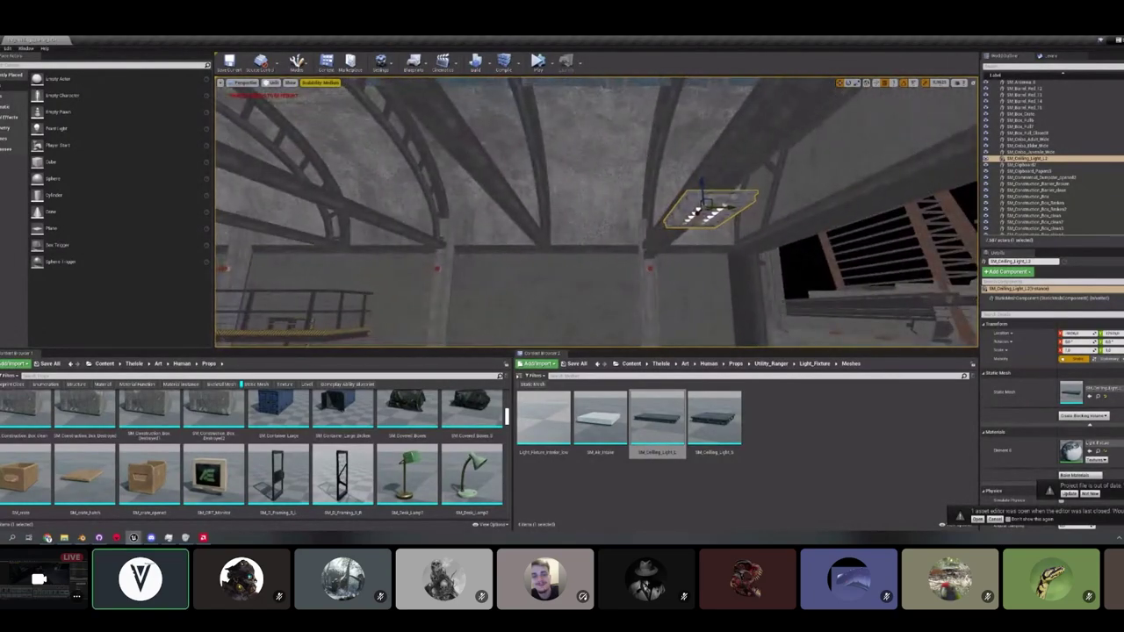
Rescale the ceiling light to fit beneath the roof beam and select the smaller ceiling light mesh asset.
key("r")
mouse_move(614, 211)
right_mouse_down()
mouse_move(693, 193)
mouse_move(628, 202)
right_mouse_up()
mouse_move(713, 238)
left_mouse_down()
mouse_move(751, 236)
mouse_move(705, 238)
mouse_move(718, 238)
left_mouse_up()
right_click_drag(718, 238, 676, 145)
left_click_drag(619, 200, 575, 210)
scroll(689, 209, "up", 3)
right_click_drag(628, 182, 621, 187)
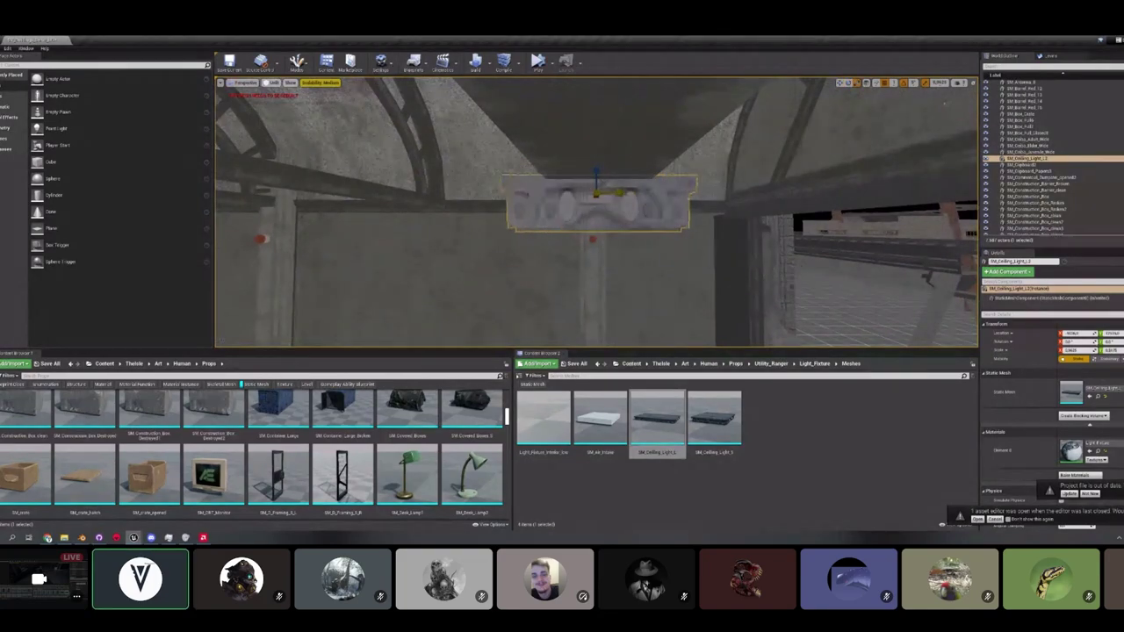
left_click_drag(620, 192, 648, 191)
right_click_drag(619, 191, 662, 205)
left_click(714, 421)
left_click_drag(657, 211, 677, 212)
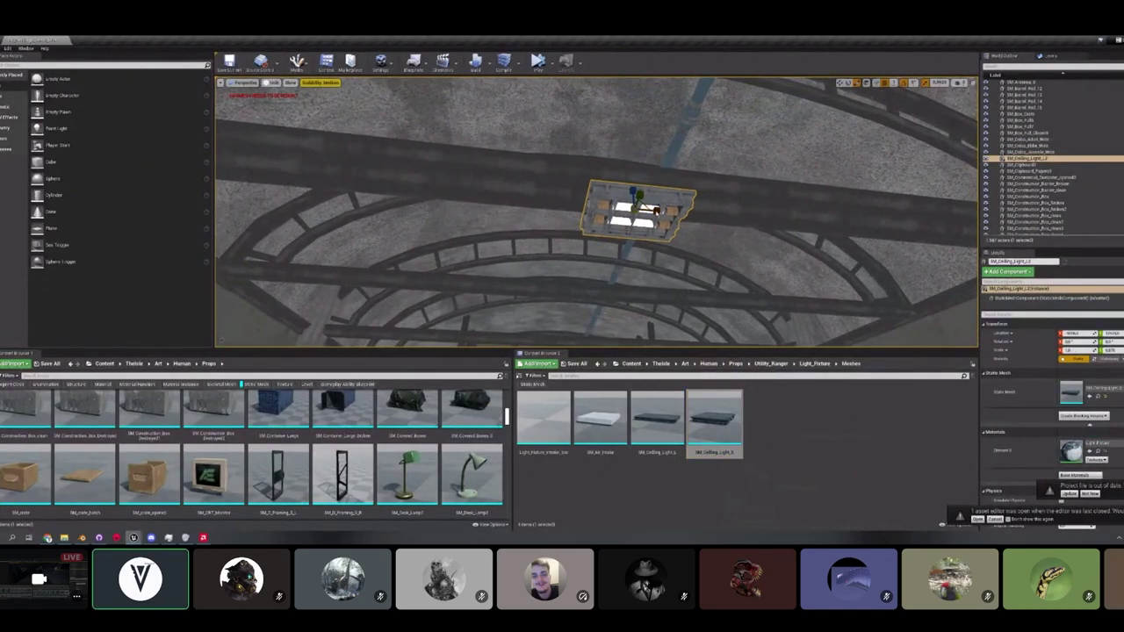
right_click_drag(622, 187, 621, 187)
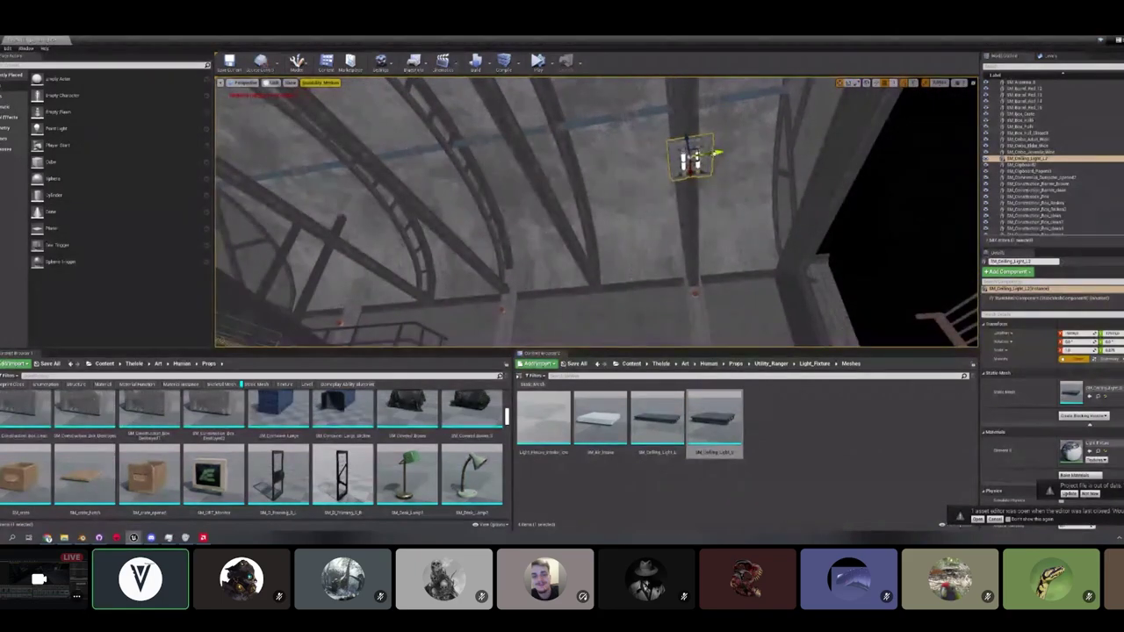
Duplicate the ceiling light along the hangar roof and inspect the ceiling towards the end wall.
left_click_drag(718, 153, 427, 193, "alt")
right_click_drag(427, 194, 404, 190)
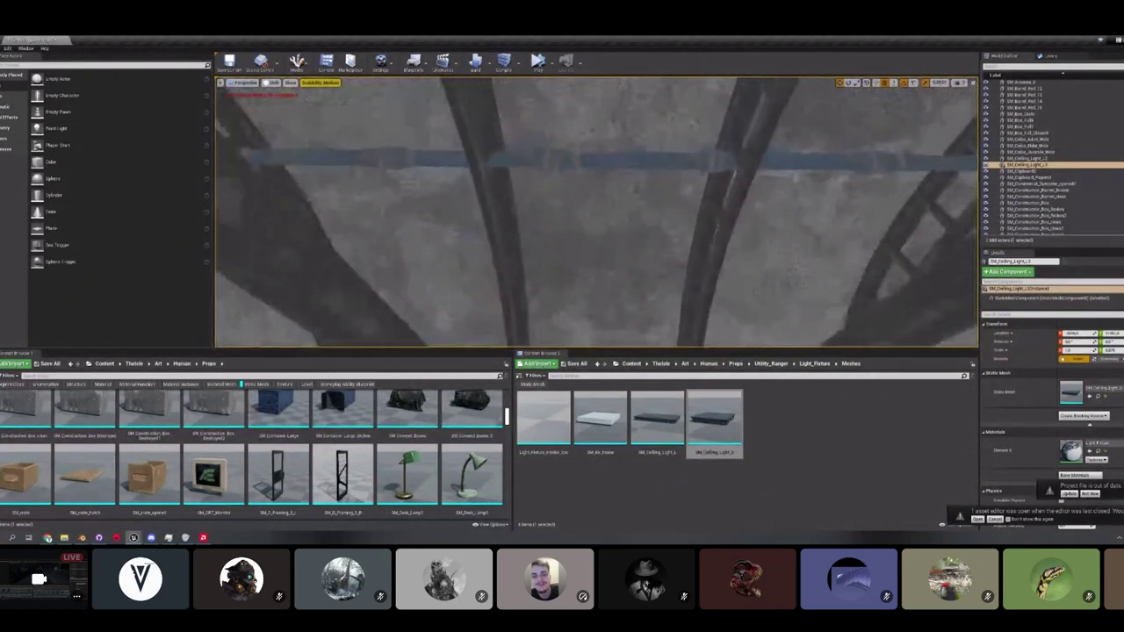
right_click_drag(597, 211, 586, 255)
left_click_drag(642, 302, 567, 244)
right_click_drag(566, 243, 420, 219)
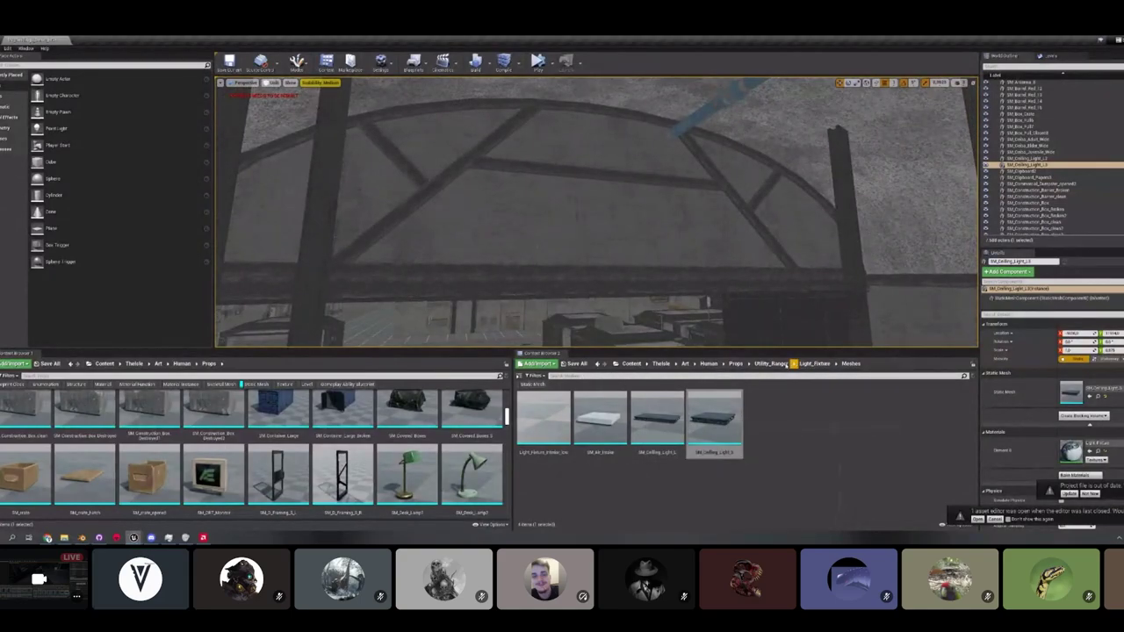
Search the Props folder for flood lights, place SM_Flood_Light_Wall on the hangar's arched end wall and rotate it.
left_click(735, 363)
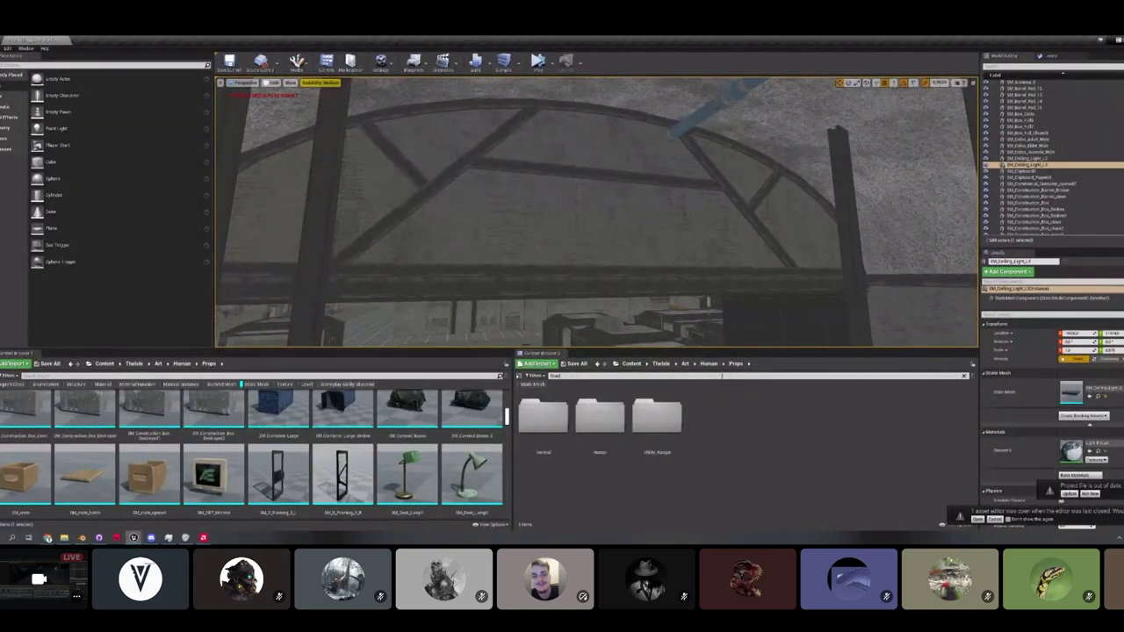
left_click(719, 376)
type("flo")
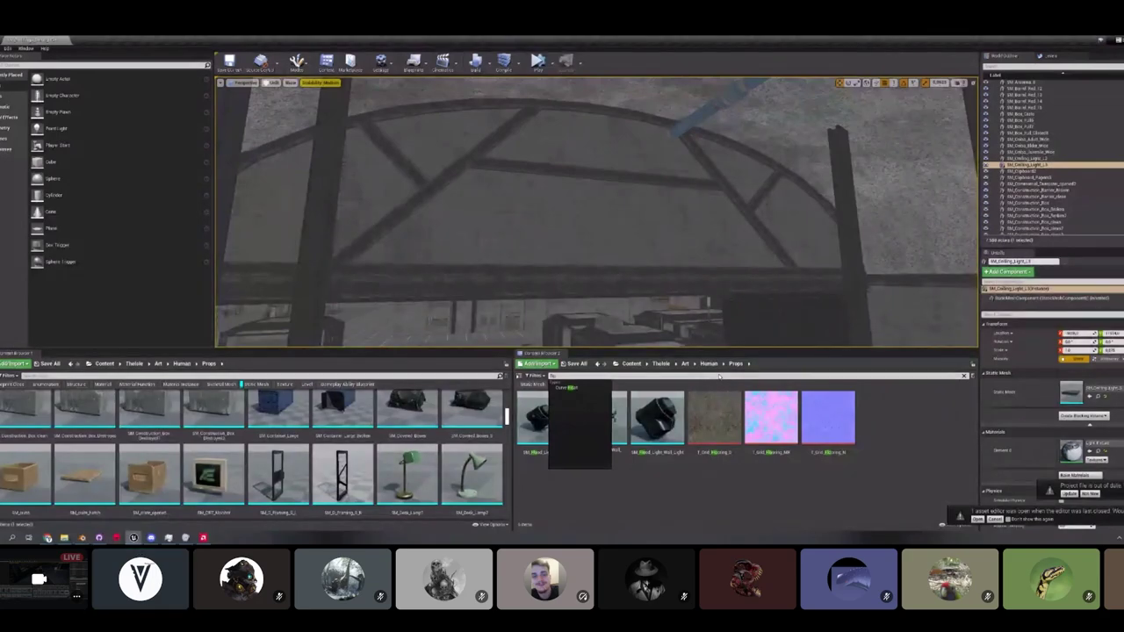
right_click_drag(664, 291, 660, 277)
left_click_drag(539, 421, 624, 260)
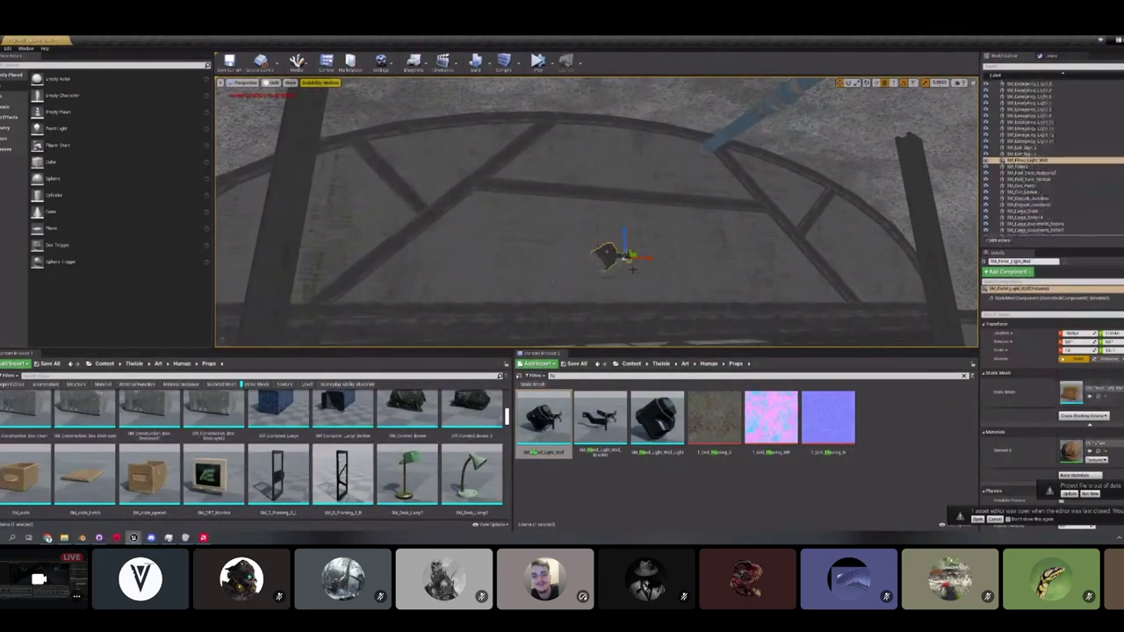
key("f")
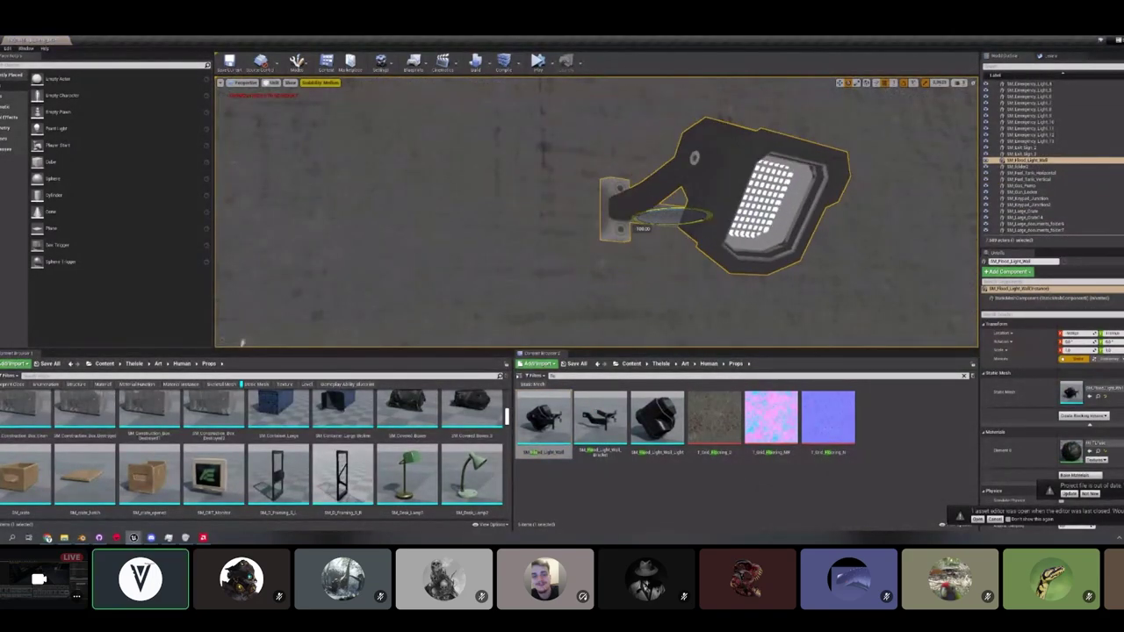
left_click_drag(679, 207, 676, 210)
right_click_drag(676, 210, 702, 163)
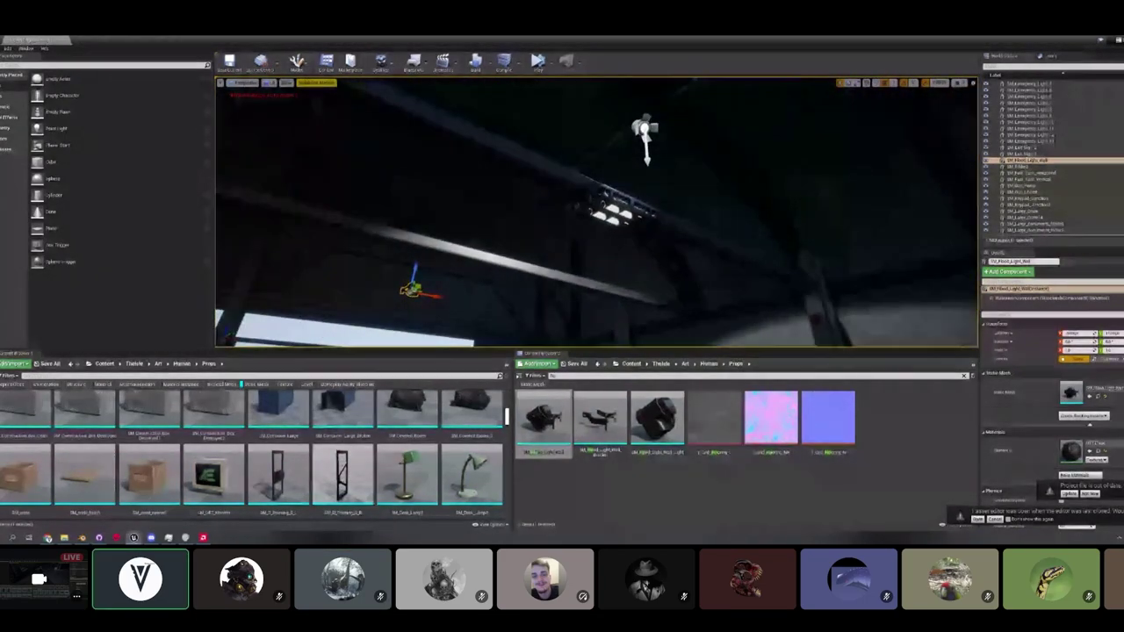
Select the spotlight near the ceiling light and inspect its coverage of the hangar.
left_click(645, 129)
right_click_drag(645, 129, 698, 110)
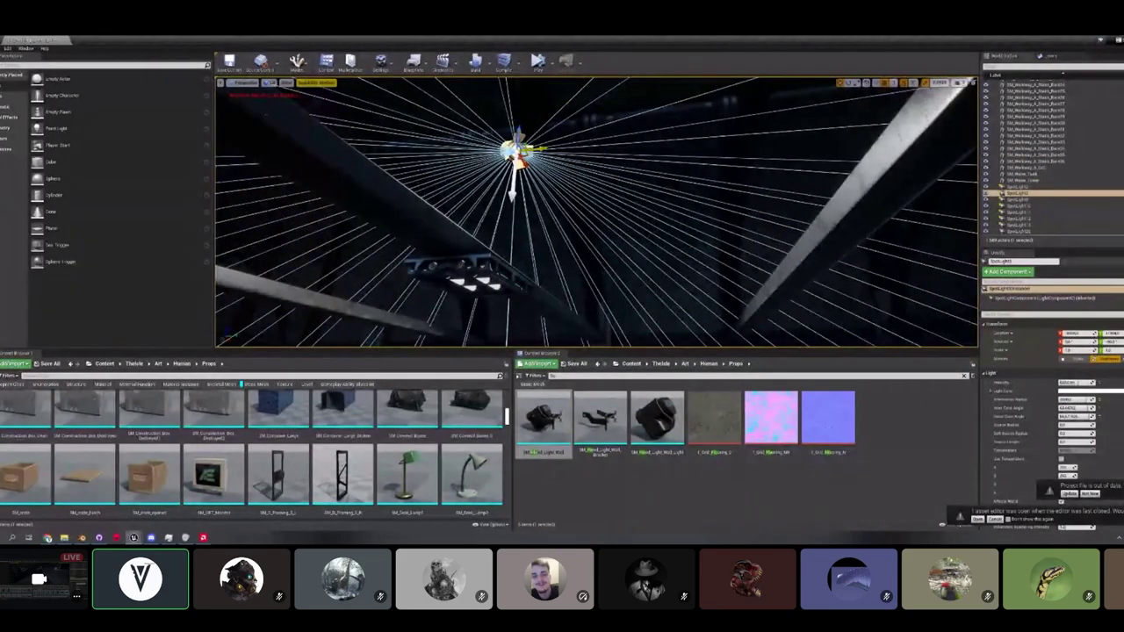
right_click_drag(525, 381, 536, 400)
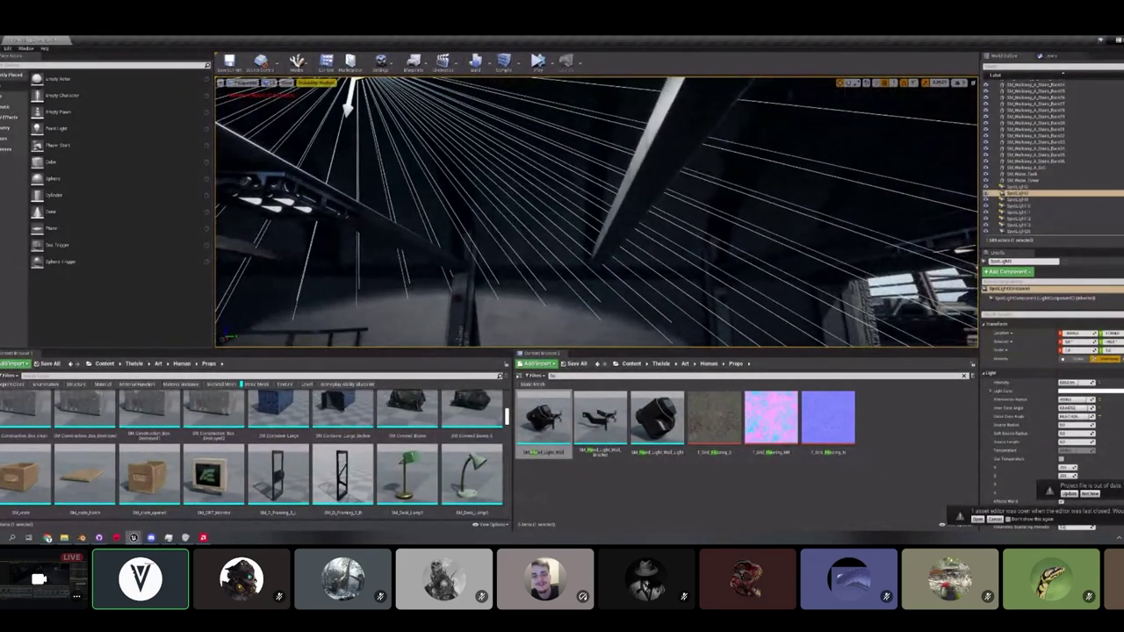
Search the Art folder for light without the static mesh filter and place a light fixture asset in the hangar.
left_click(158, 362)
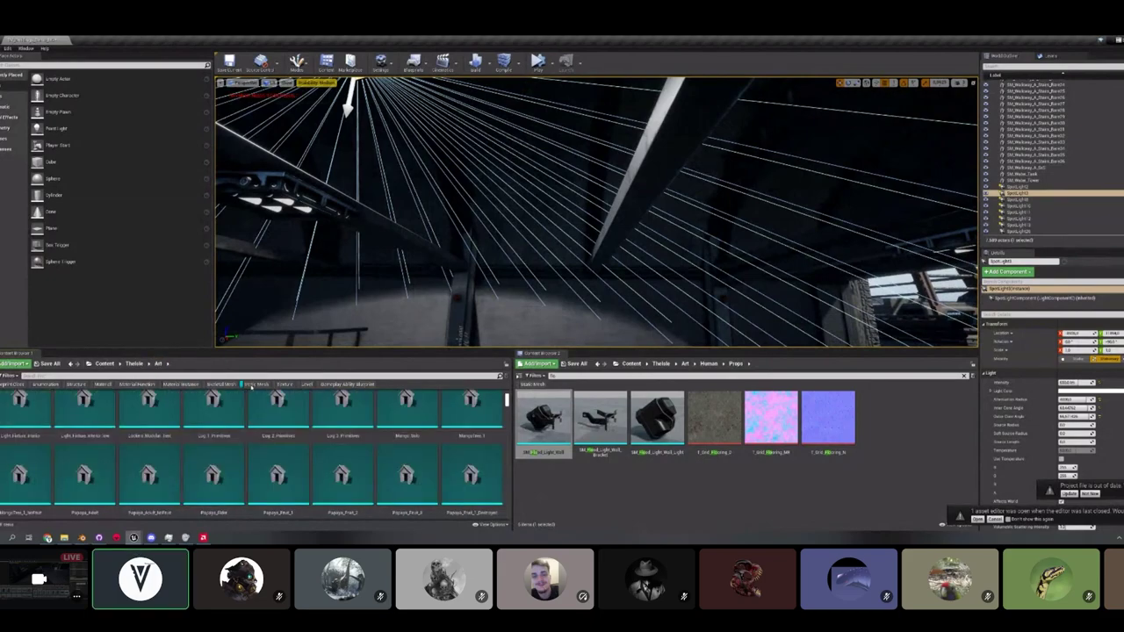
left_click(254, 384)
type("light")
right_click_drag(597, 211, 624, 232)
left_click_drag(27, 426, 601, 230)
right_click_drag(602, 230, 478, 216)
left_click(655, 138)
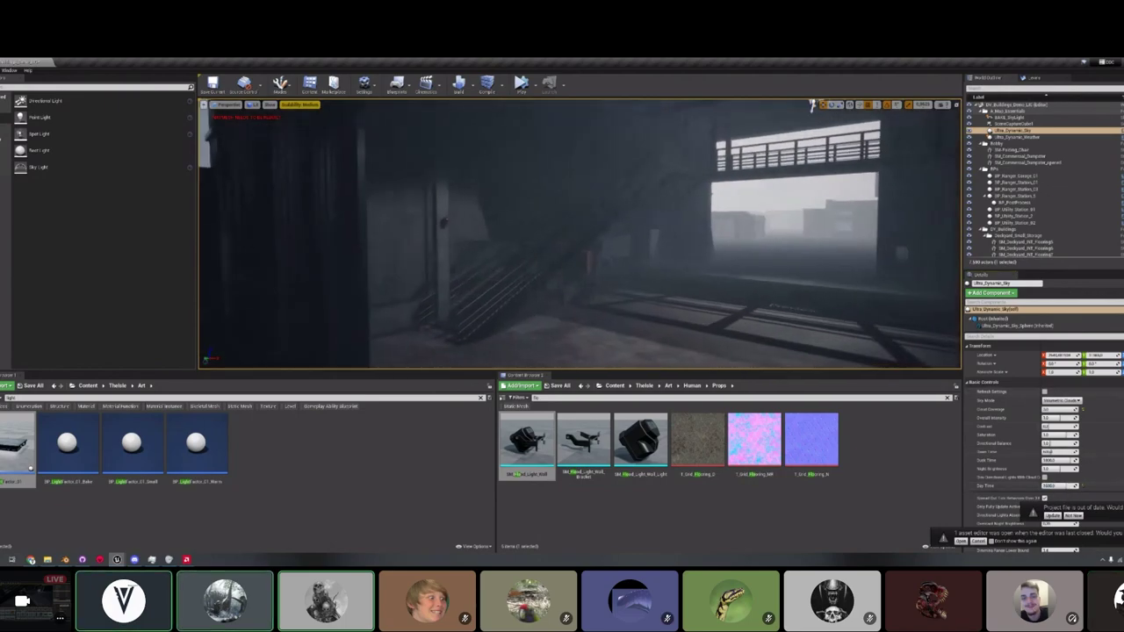
Raise the stream volume slightly in the Discord call.
right_click(741, 503)
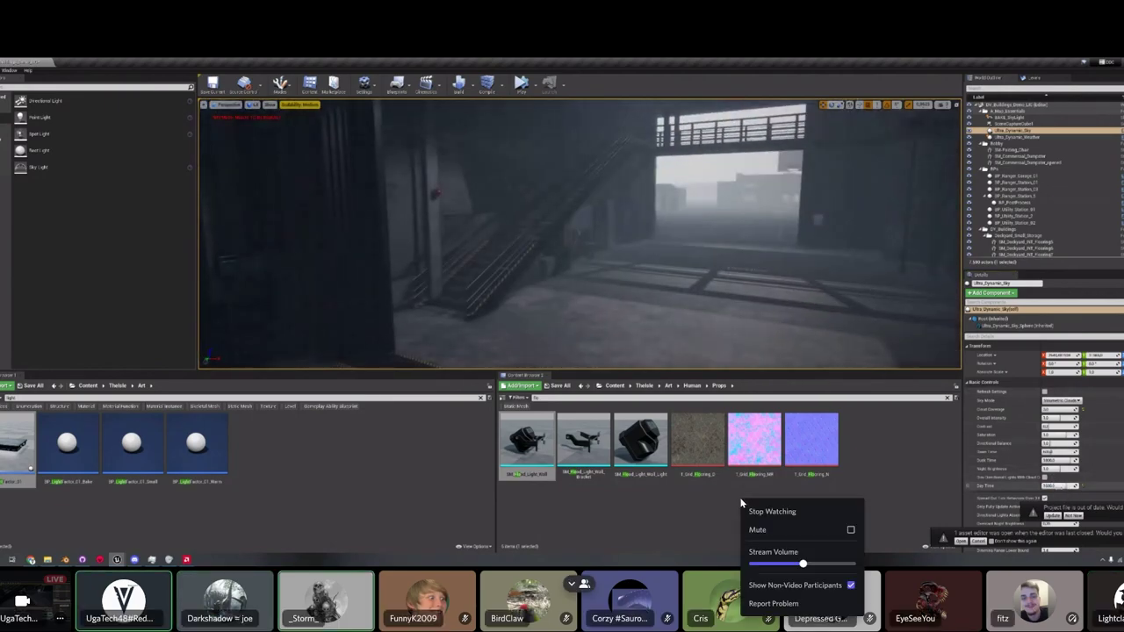
left_click(809, 565)
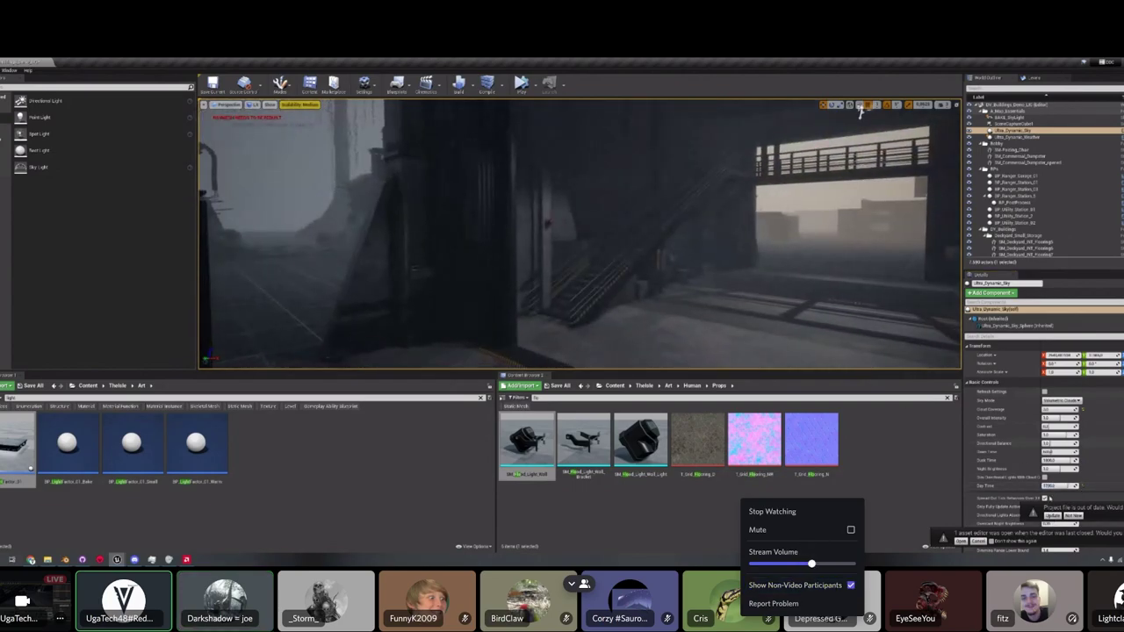
left_click(860, 108)
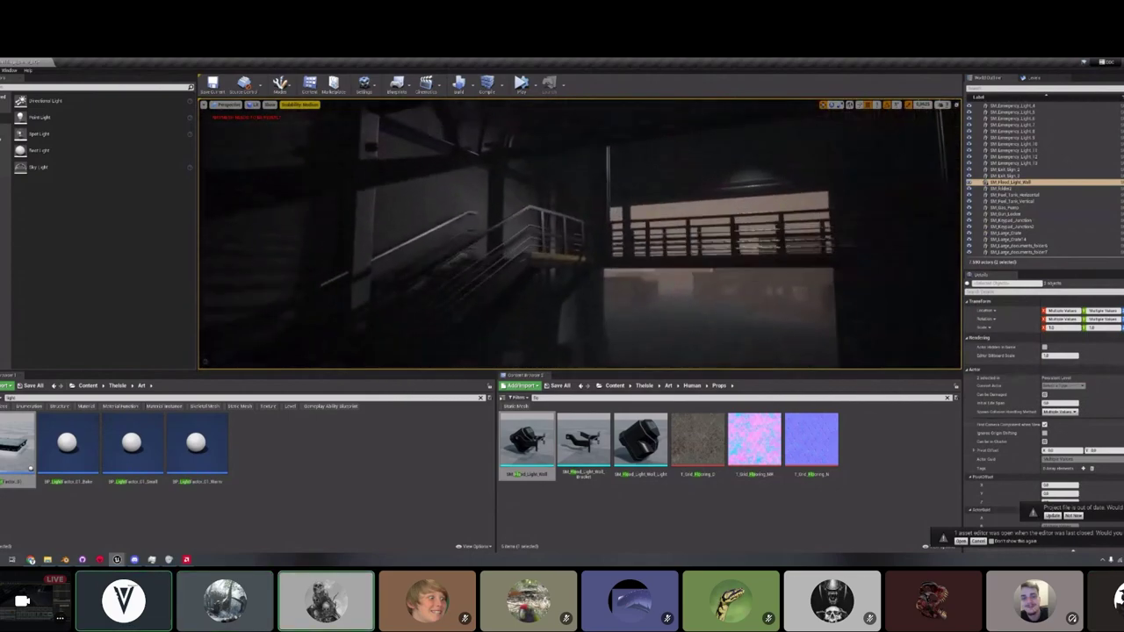
Inspect the hangar's stairs, walkways and spotlighting, and select the stair handrail mesh with unlit shading.
right_click_drag(580, 234, 746, 197)
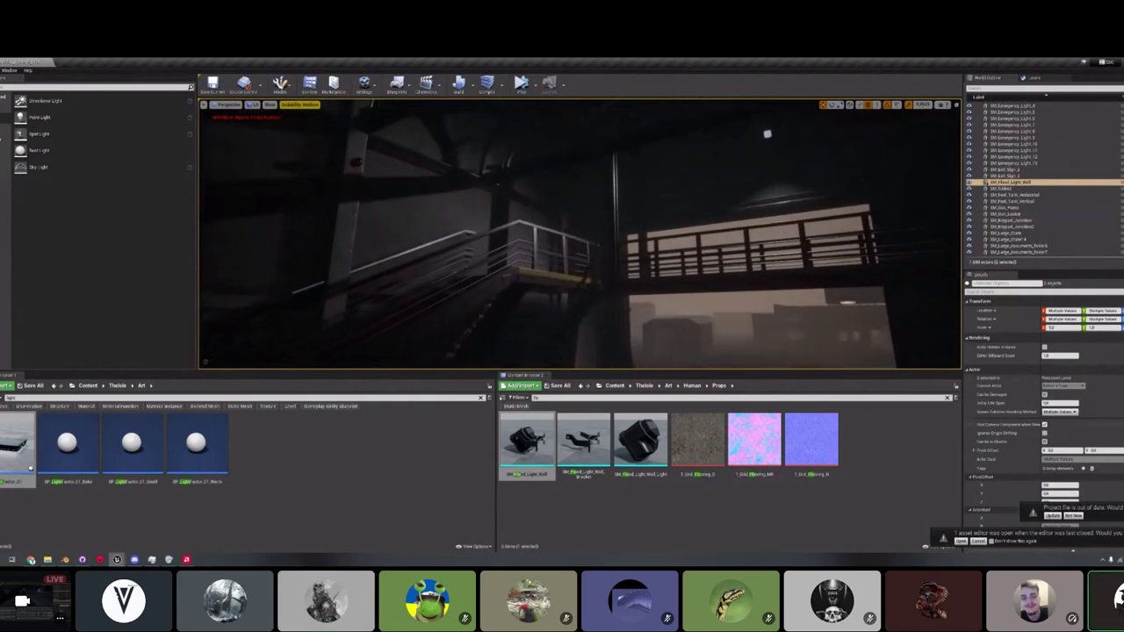
right_click_drag(579, 234, 586, 266)
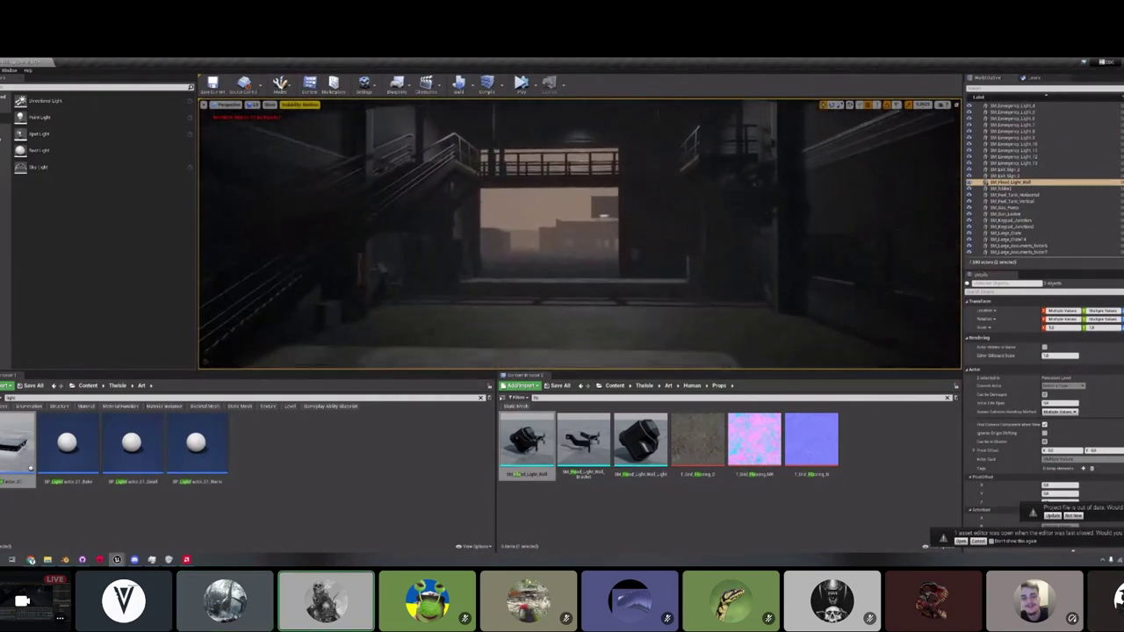
right_click_drag(580, 234, 475, 268)
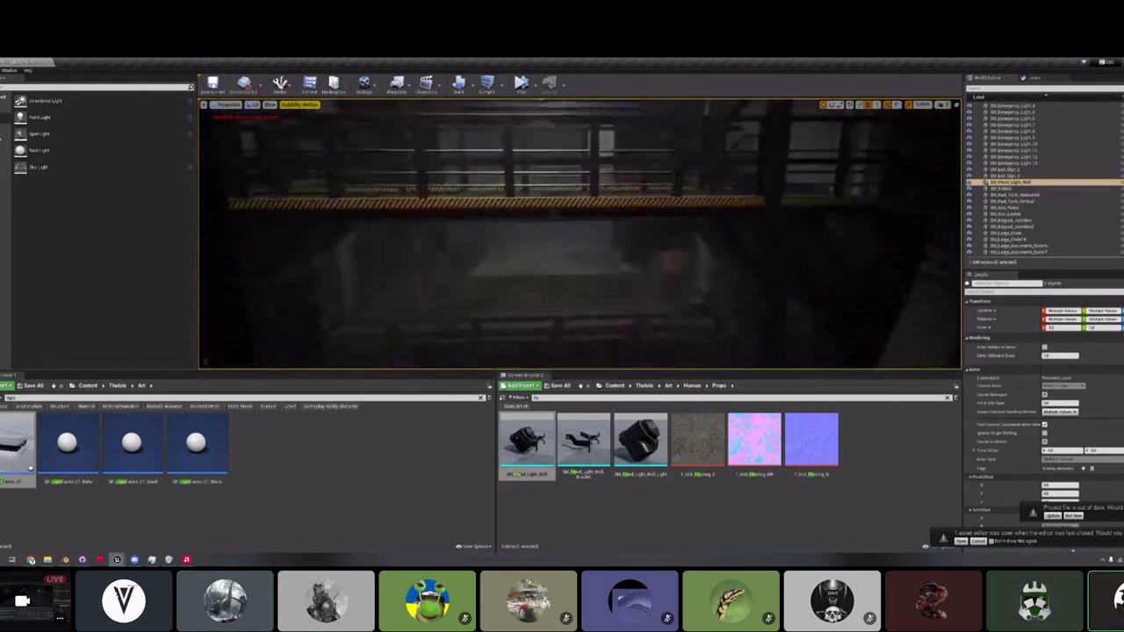
left_click(579, 233)
right_click_drag(579, 234, 632, 255)
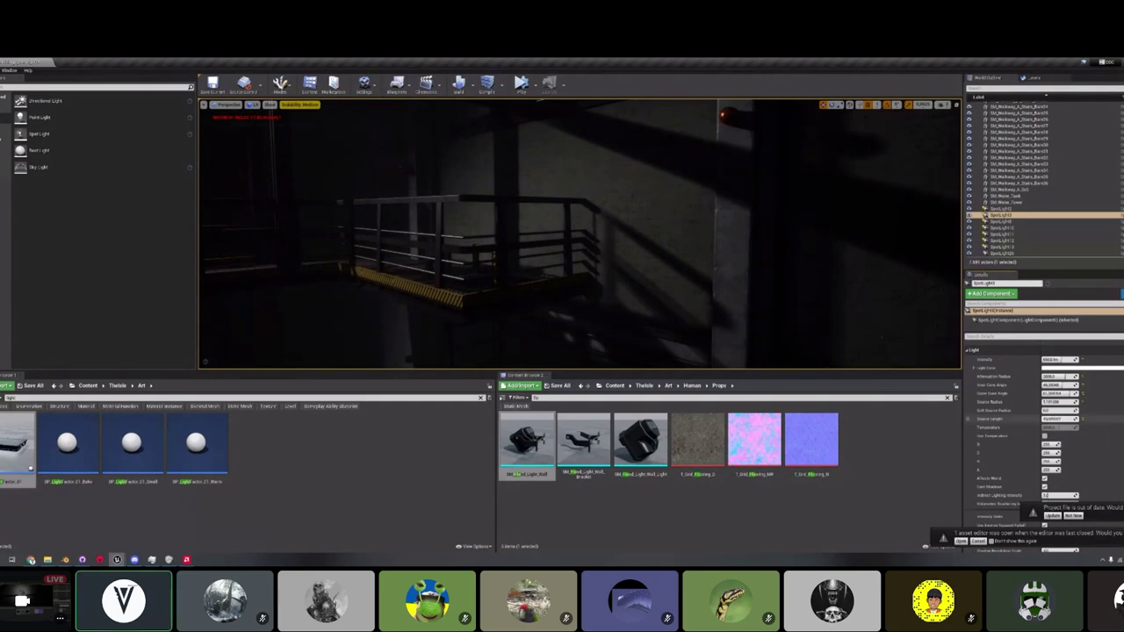
right_click_drag(579, 234, 422, 210)
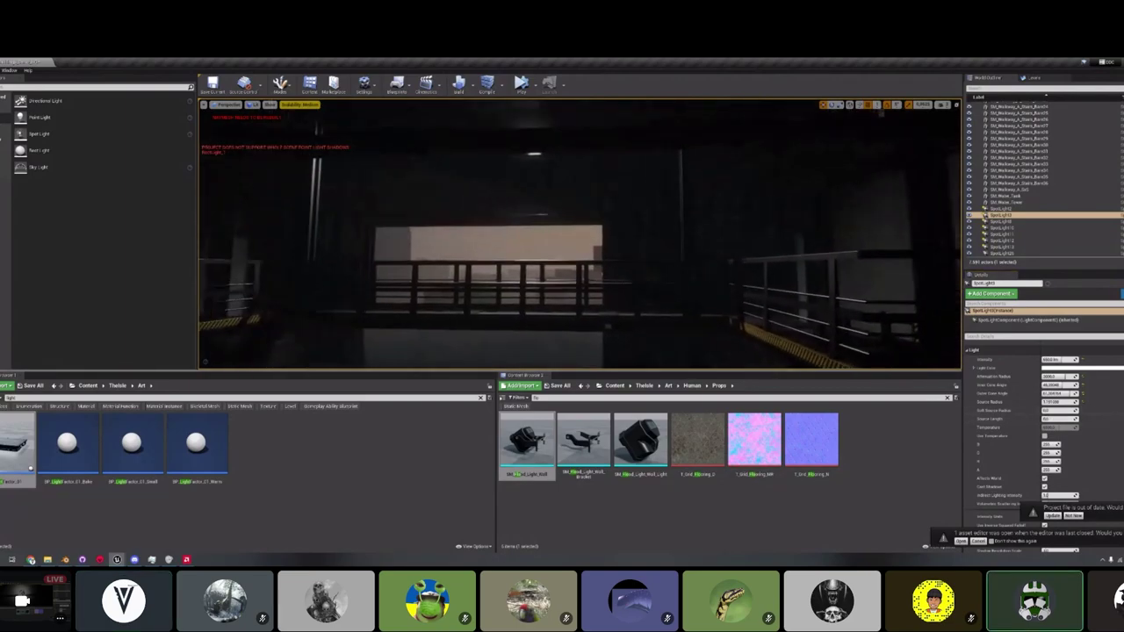
right_click_drag(579, 233, 360, 235)
right_click_drag(580, 233, 685, 224)
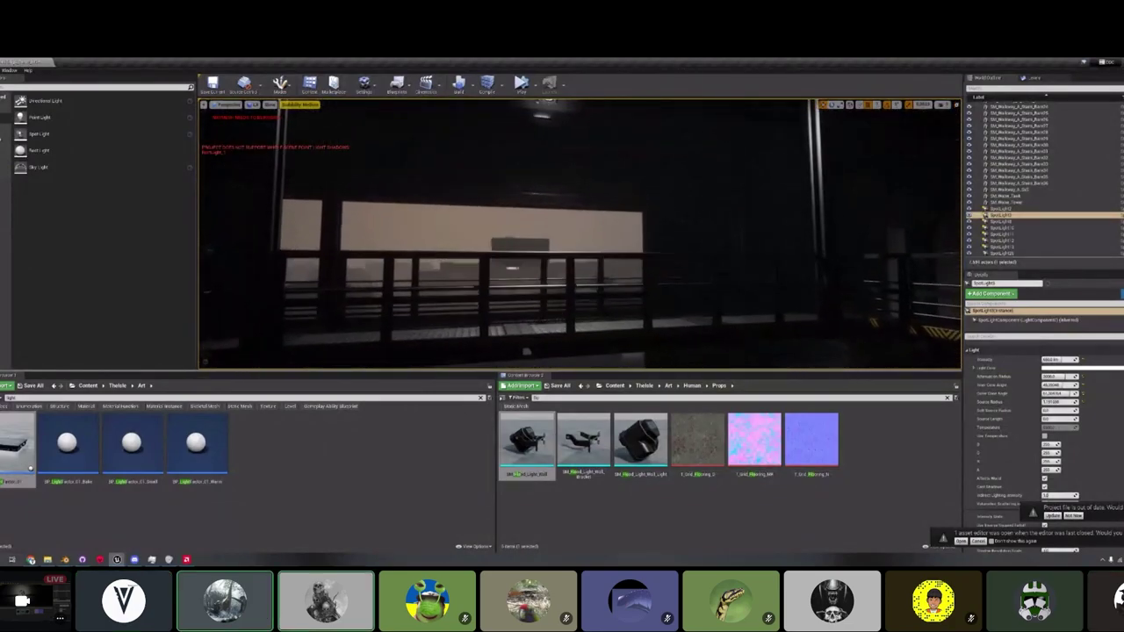
mouse_move(579, 233)
right_mouse_down()
mouse_move(720, 232)
mouse_move(790, 272)
mouse_move(843, 280)
mouse_move(614, 255)
mouse_move(650, 228)
mouse_move(729, 219)
mouse_move(808, 230)
mouse_move(351, 230)
mouse_move(645, 235)
mouse_move(676, 219)
mouse_move(510, 222)
mouse_move(579, 231)
mouse_move(571, 243)
right_mouse_up()
left_click(606, 233)
key("alt+3")
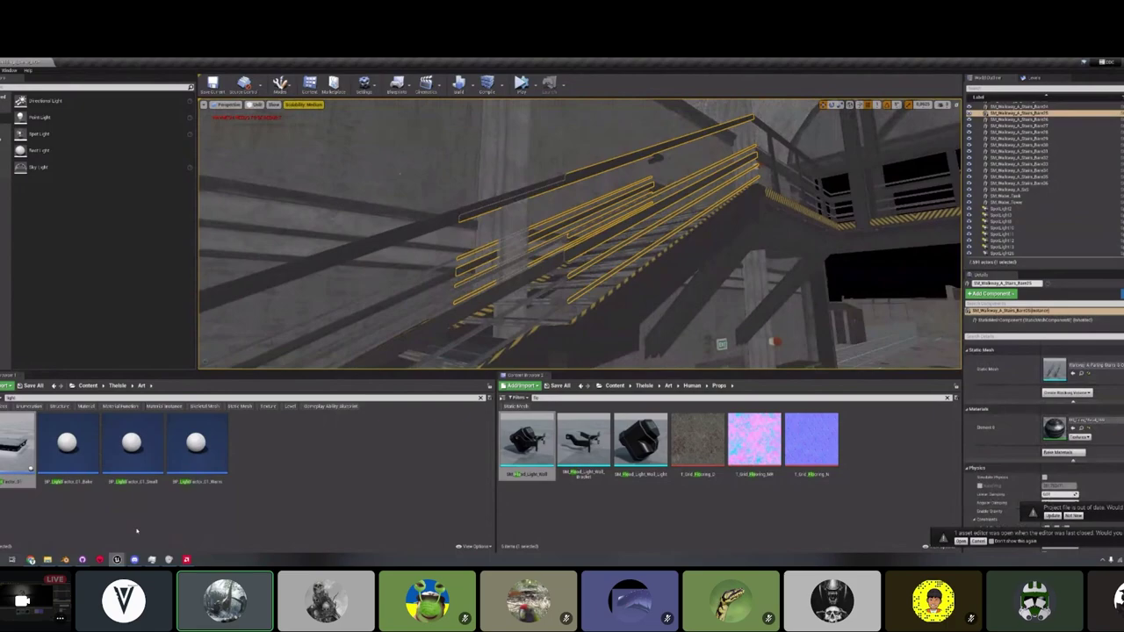
Switch to Blender, save the open hangar file and open the recent file Dockyard_V2_Step_Walkway.blend.
left_click(66, 559)
left_click(40, 532)
middle_click_drag(351, 333, 439, 303)
key("ctrl+s")
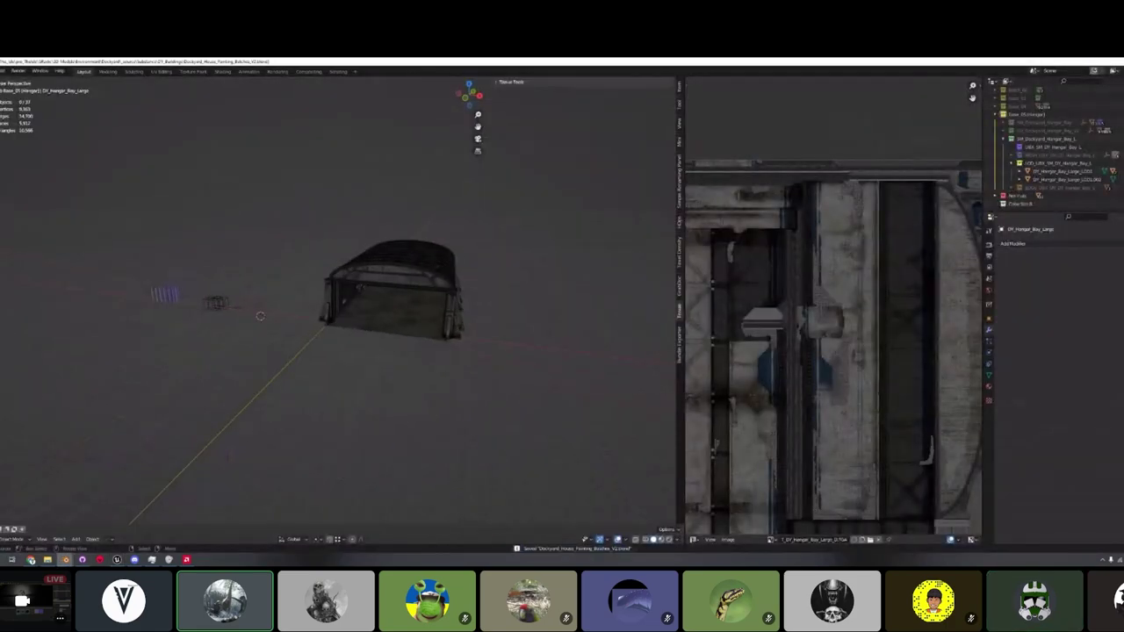
left_click(0, 71)
mouse_move(17, 96)
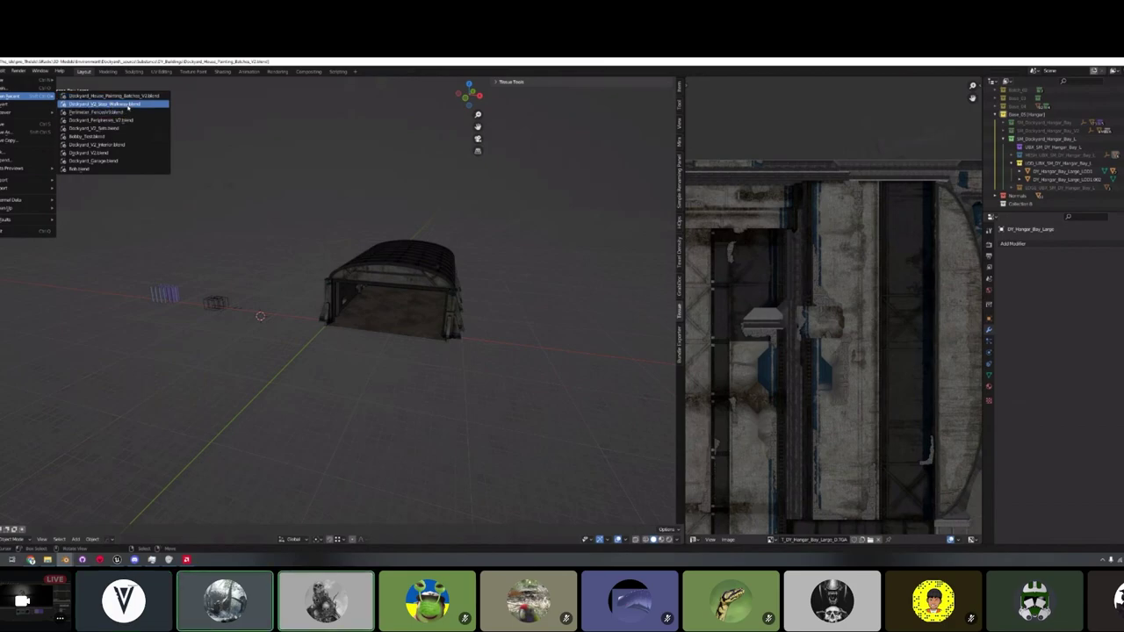
left_click(128, 106)
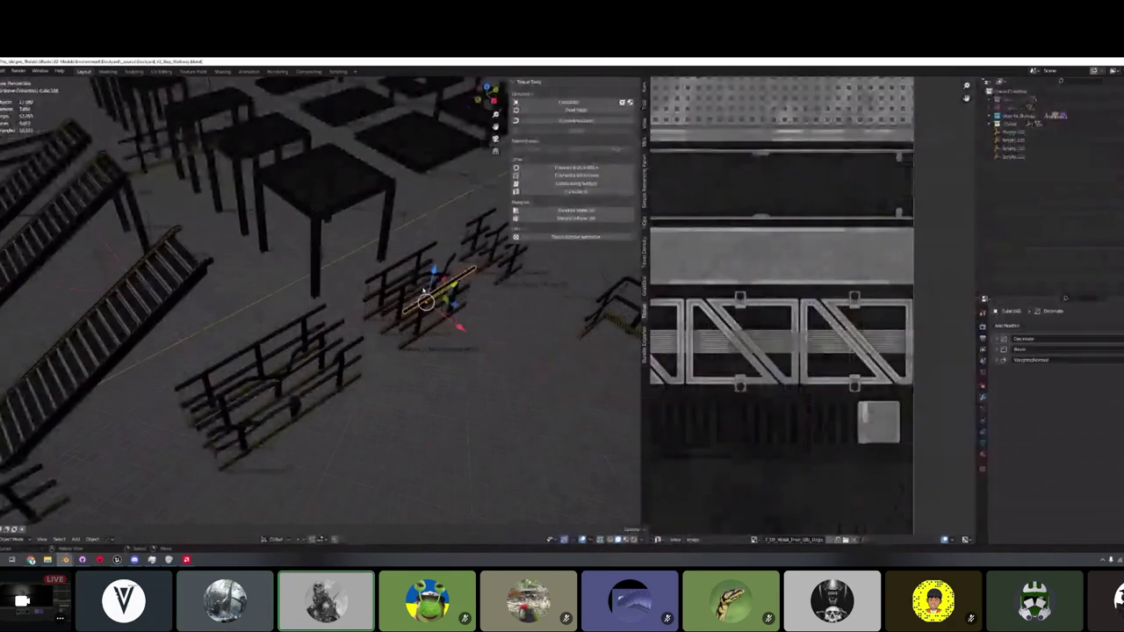
Save the walkway file and select the long stair handrail object.
middle_click_drag(416, 287, 349, 266)
scroll(408, 294, "up", 5)
key("ctrl+s")
scroll(334, 272, "down", 4)
left_click(435, 282)
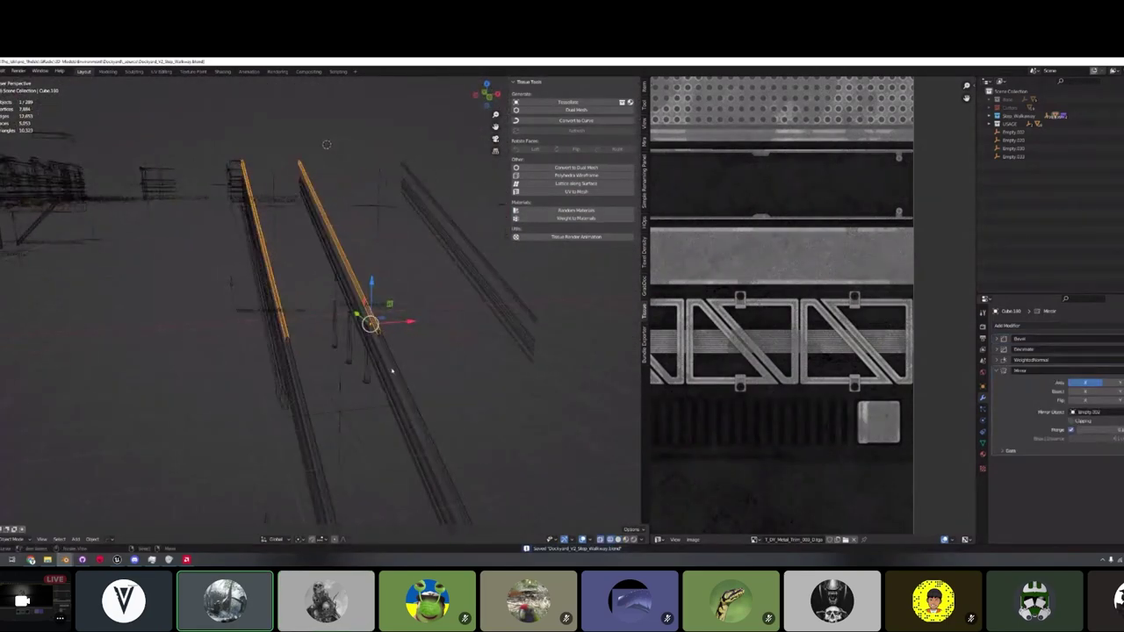
left_click(395, 372)
left_click(497, 283)
left_click(387, 376)
Isolate the stair handrails and examine their geometry with wireframe and solid shading.
middle_click_drag(388, 375, 291, 342)
key("KP_Decimal")
left_click_drag(290, 341, 288, 349, "shift")
key("shift+z")
mouse_move(288, 350)
middle_mouse_down()
mouse_move(283, 359)
mouse_move(379, 364)
mouse_move(345, 360)
mouse_move(367, 357)
mouse_move(354, 335)
middle_mouse_up()
key("shift+z")
key("shift+z")
key("KP_Divide")
left_click(321, 268)
middle_click_drag(321, 269, 421, 309)
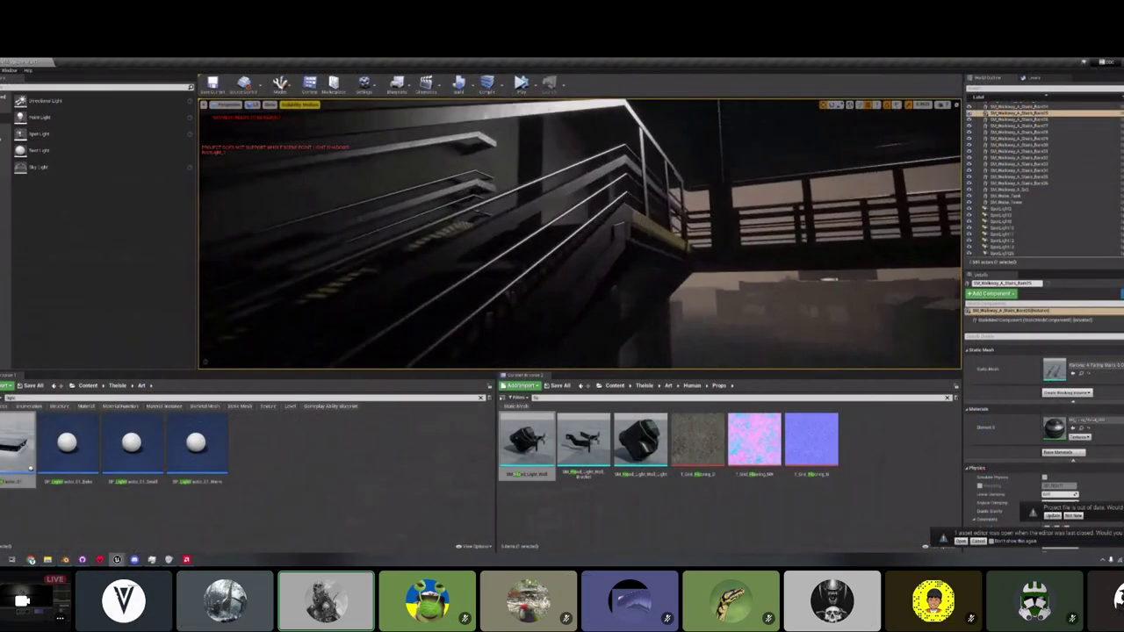
Switch back to Unreal Editor and inspect the hangar's stair handrails and walkway railings with unlit shading.
right_click_drag(579, 233, 390, 221)
key("alt+3")
right_click_drag(701, 218, 421, 211)
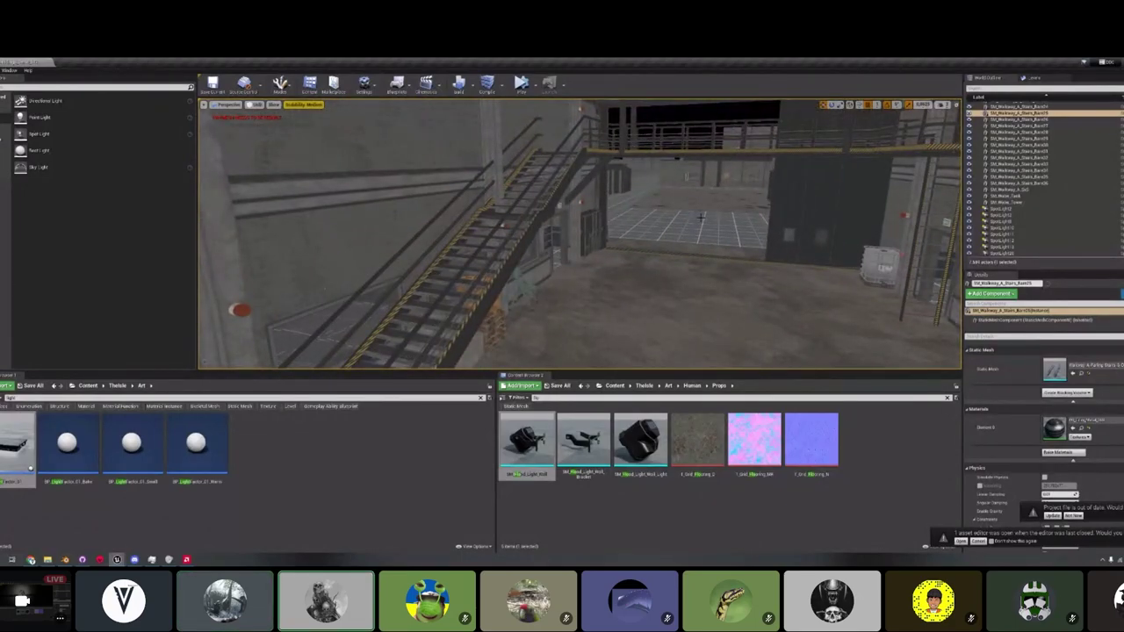
mouse_move(703, 214)
right_mouse_down()
mouse_move(708, 199)
mouse_move(688, 196)
mouse_move(707, 212)
right_mouse_up()
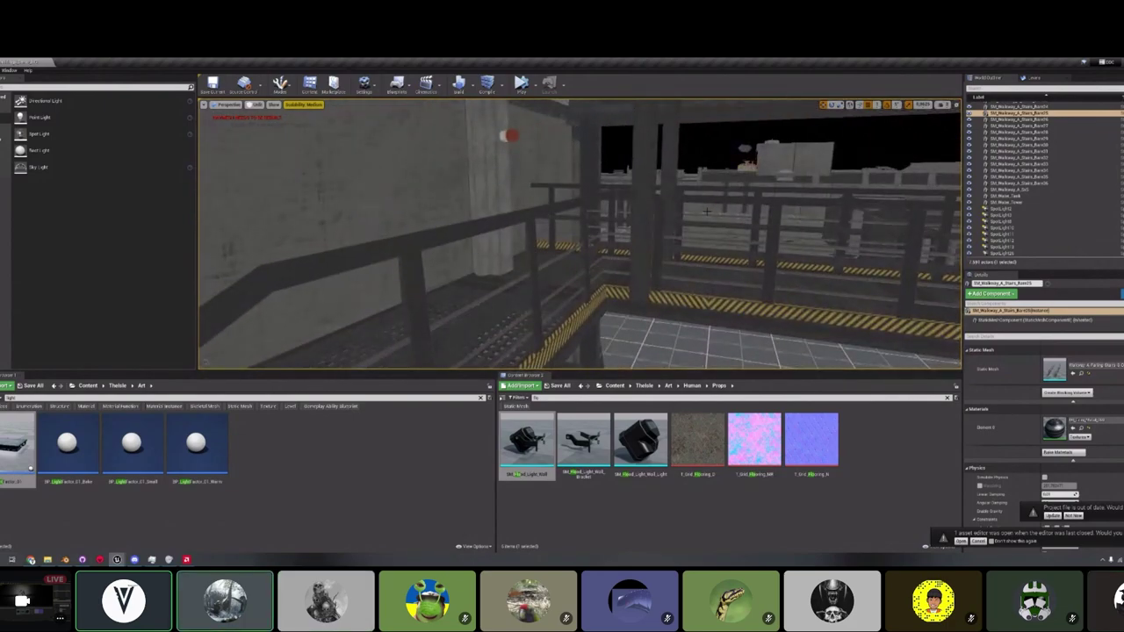
right_click_drag(690, 206, 681, 205)
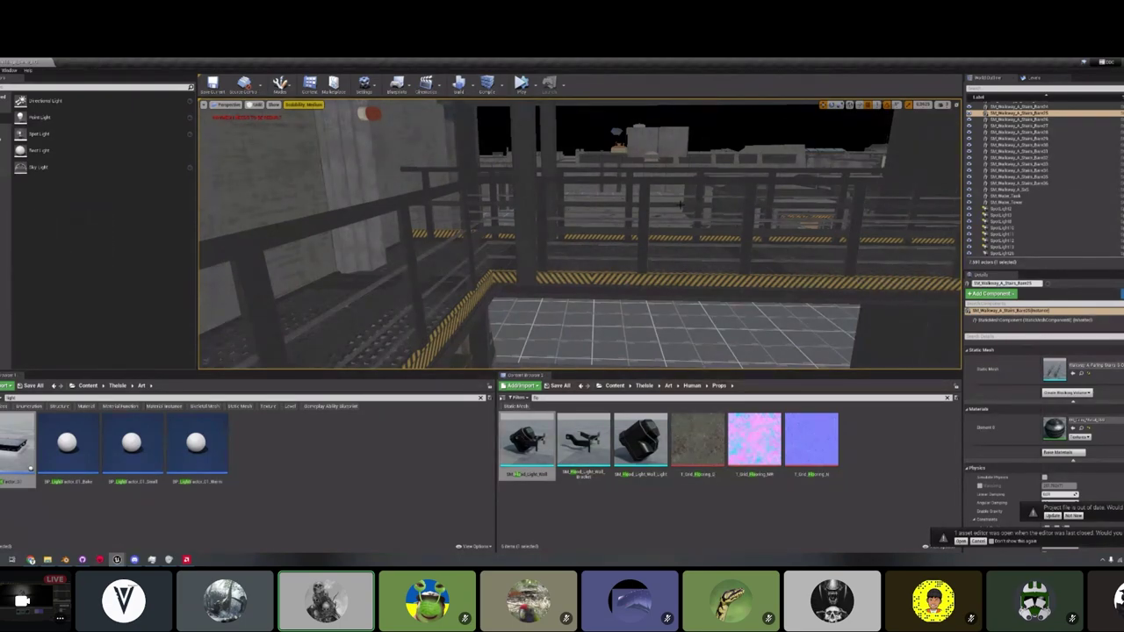
left_click(680, 205)
right_click_drag(680, 205, 577, 287)
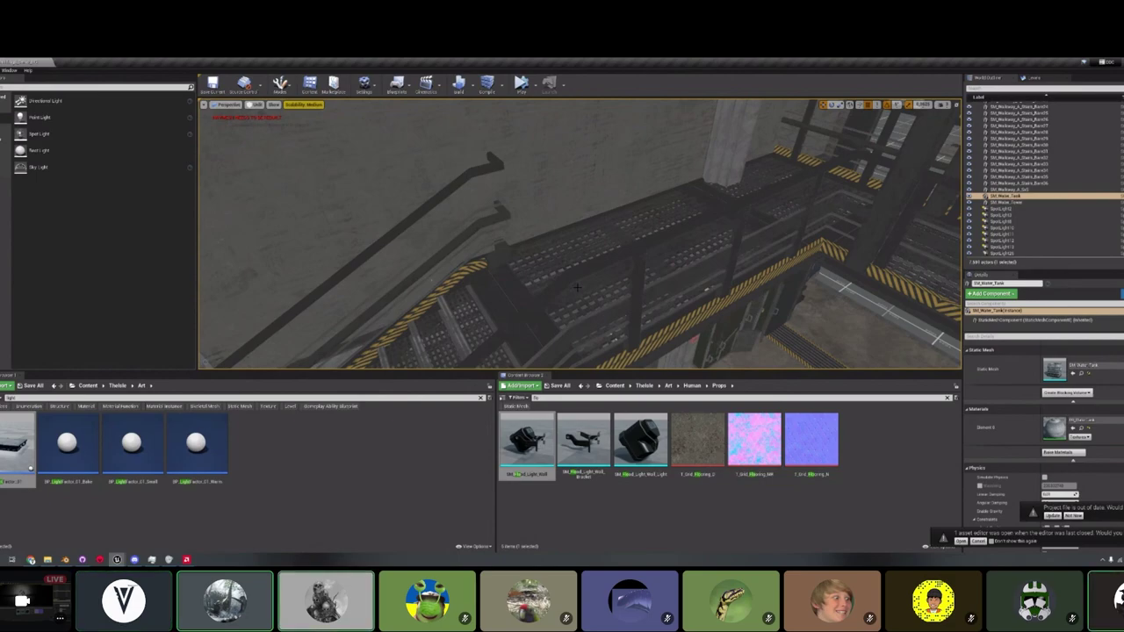
Inspect the hangar walkway and focus on the red point light beside the structural column.
right_click_drag(576, 288, 371, 221)
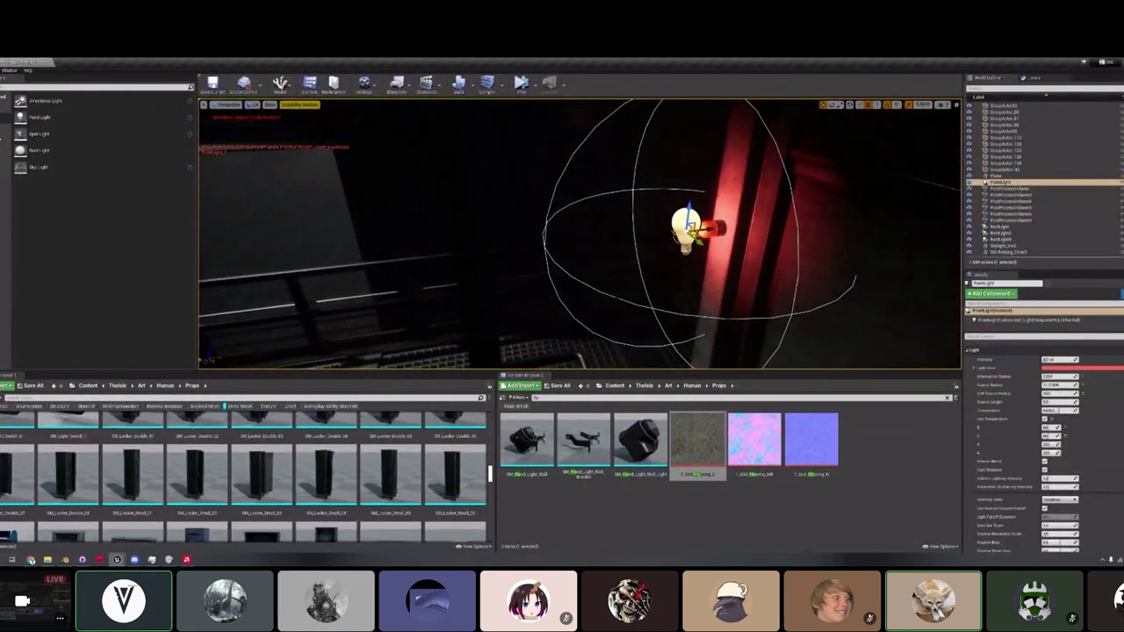
key("f")
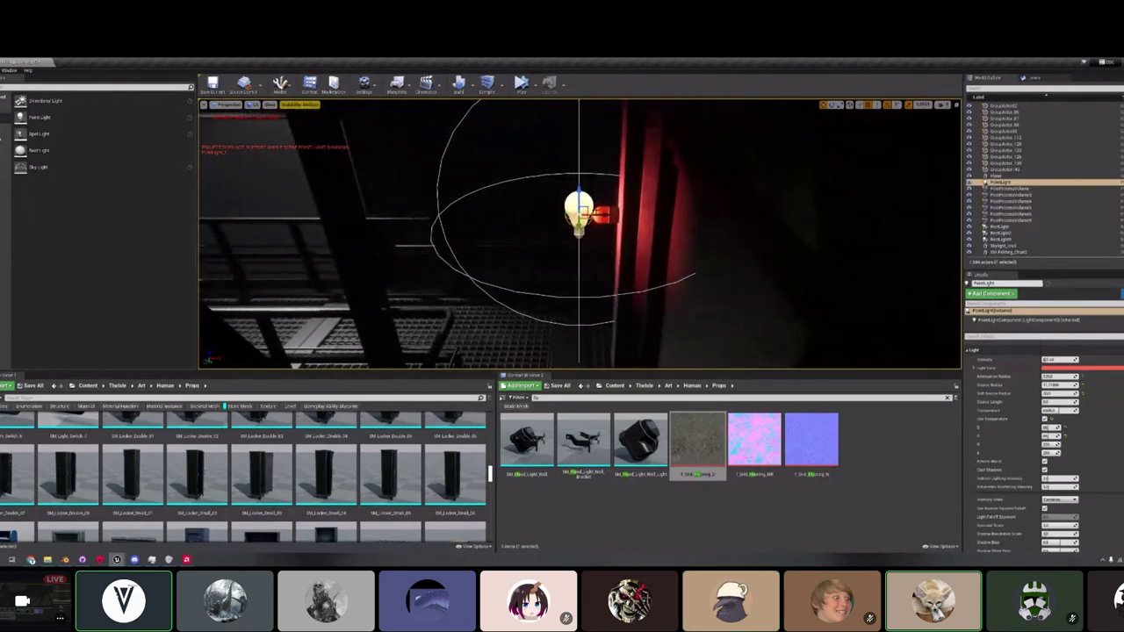
right_click_drag(580, 233, 537, 192)
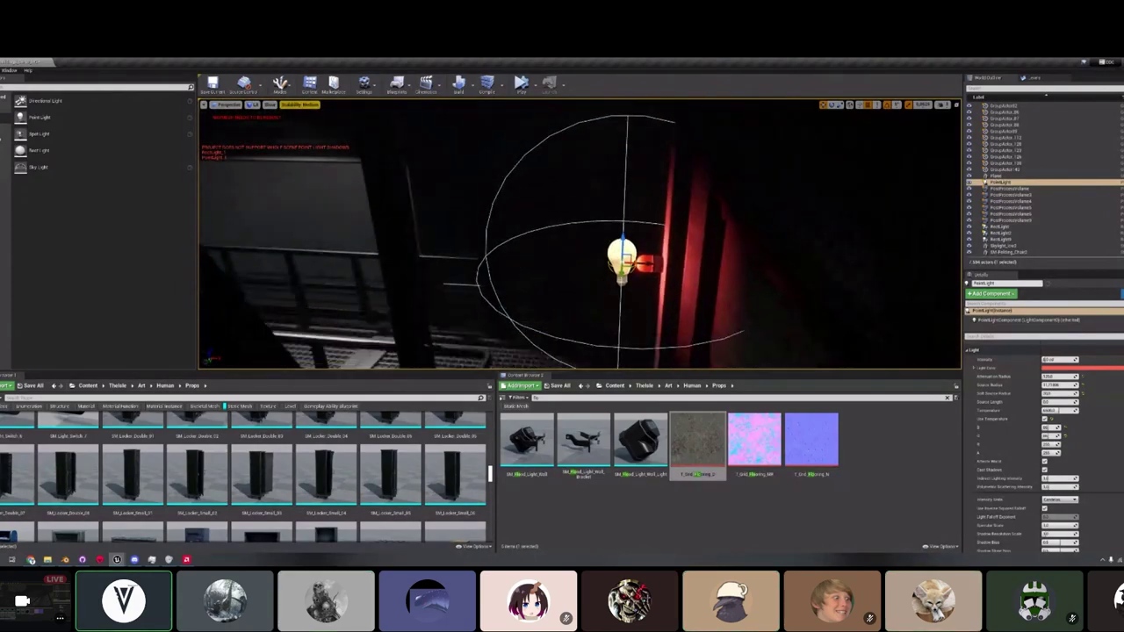
right_click_drag(580, 234, 395, 225)
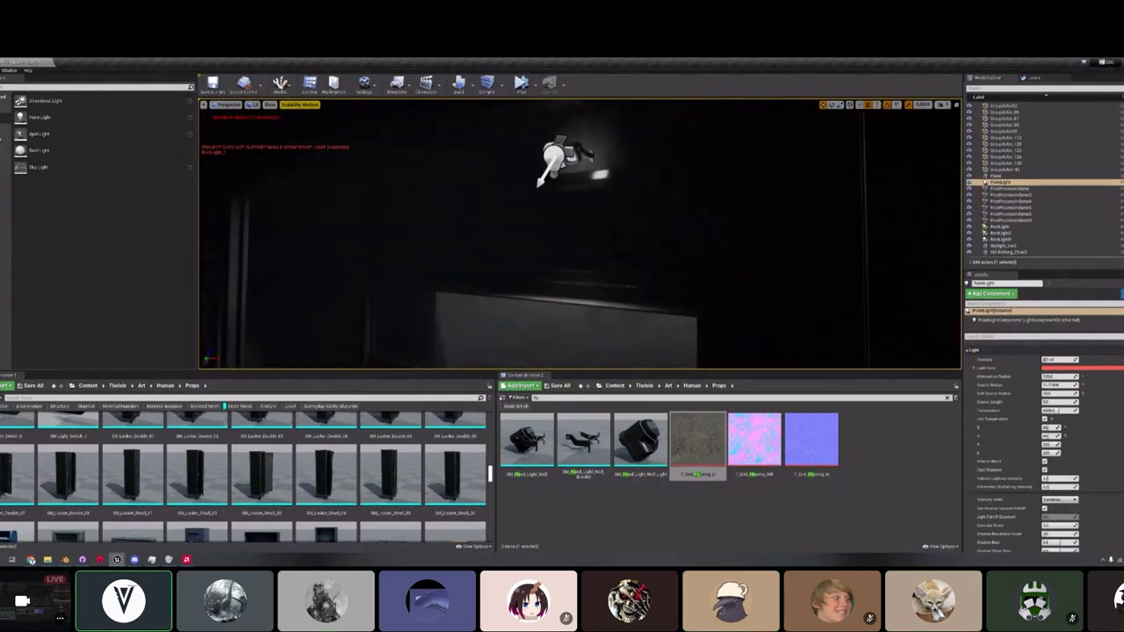
Select the rect light at the wall-mounted flood light and examine its illumination with the editor overlays hidden and shown.
left_click(554, 154)
key("g")
right_click_drag(554, 155, 502, 91)
key("w")
key("g")
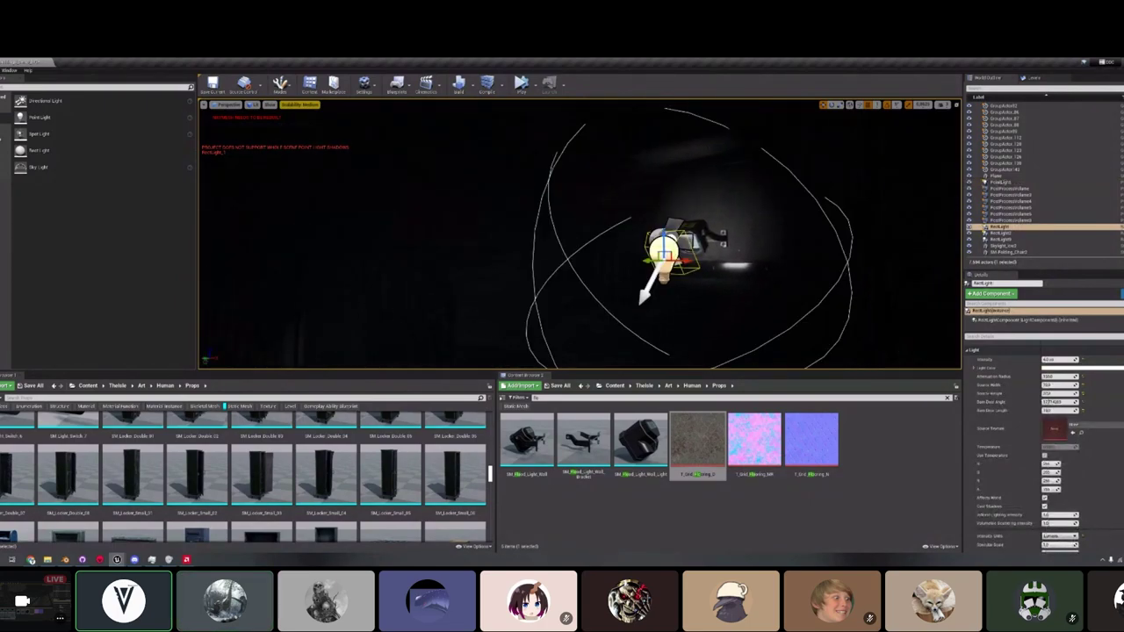
left_click(567, 230)
right_click_drag(567, 230, 629, 158)
key("g")
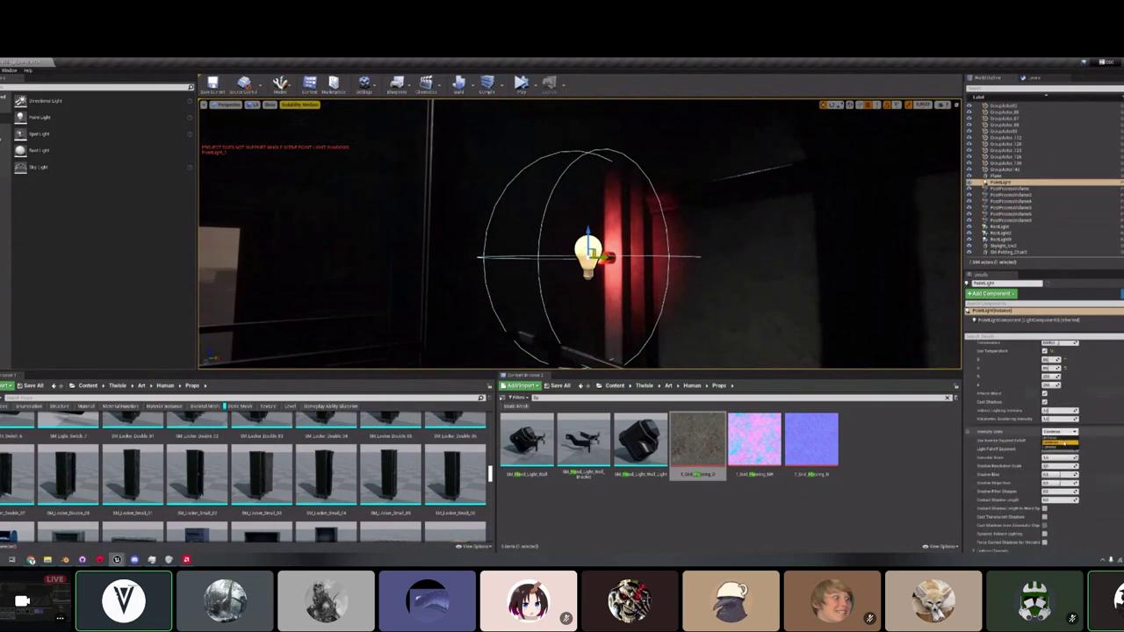
Set the red point light's intensity units to Lumens and its intensity to 5.
left_click(1059, 448)
scroll(1067, 413, "up", 2)
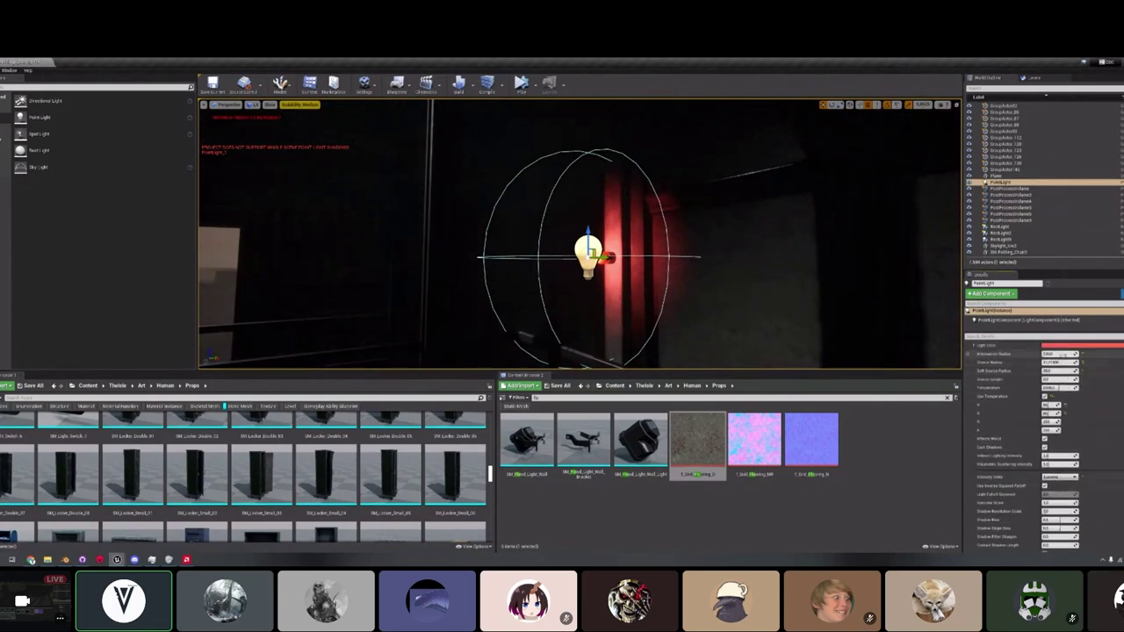
scroll(1045, 439, "up", 2)
left_click(1063, 394)
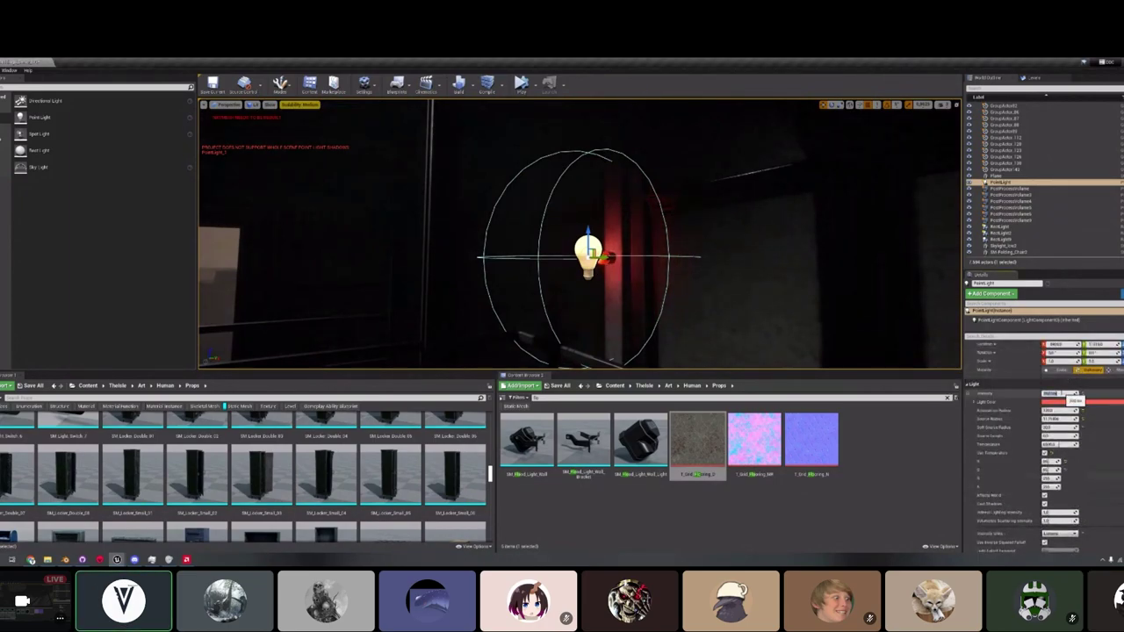
type("5")
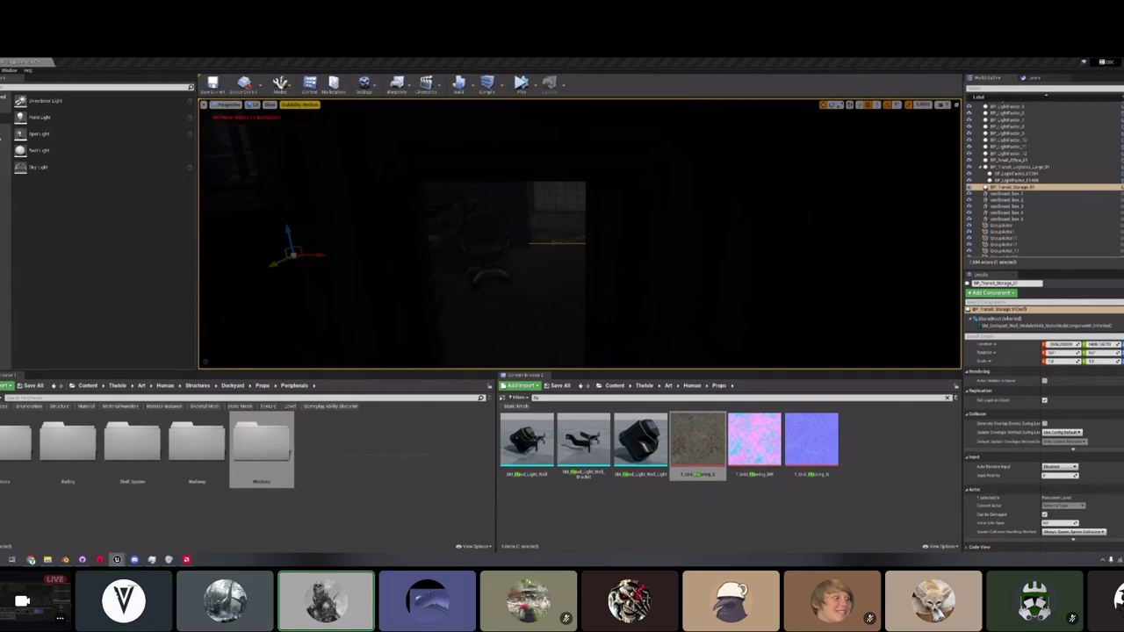
Open the Windows asset folder within the Dockyard Peripherals props.
double_click(261, 446)
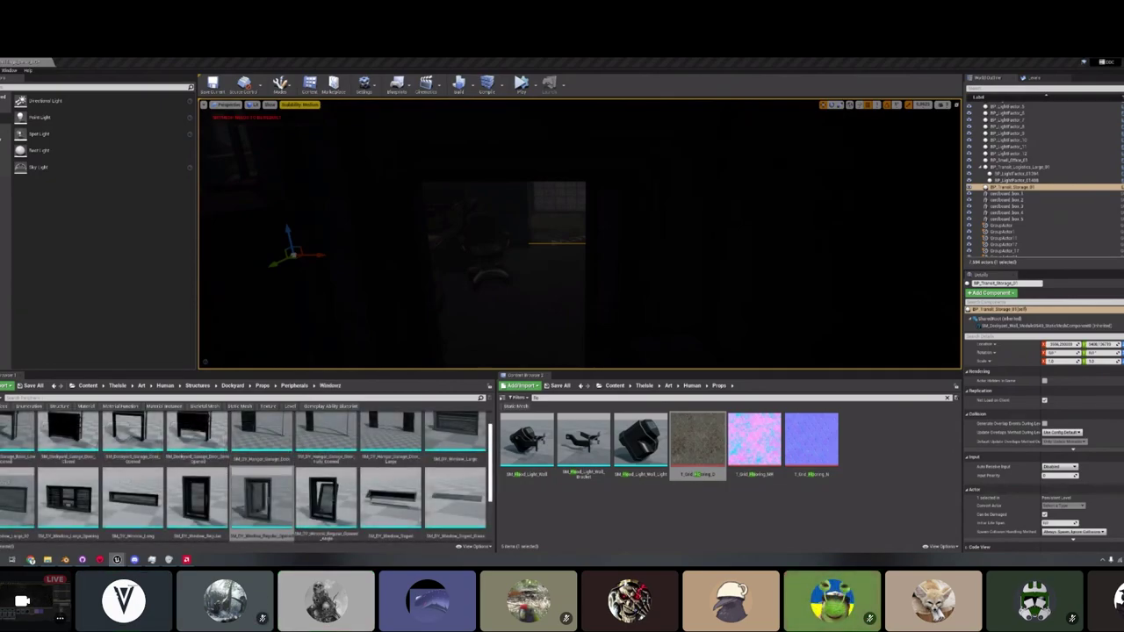